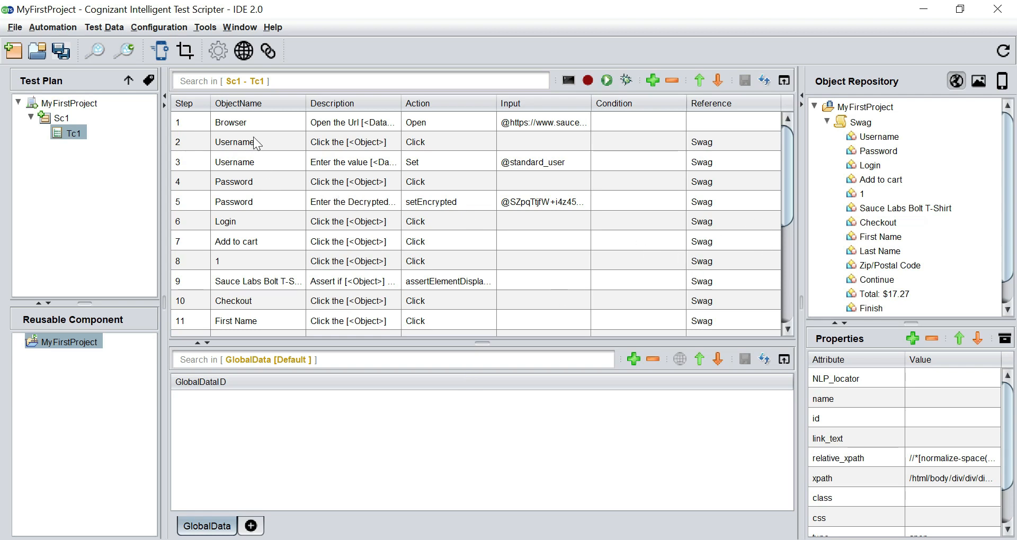
- Review the recorded steps of test case Tc1, set Chrome as its run browser and run it
click(787, 144)
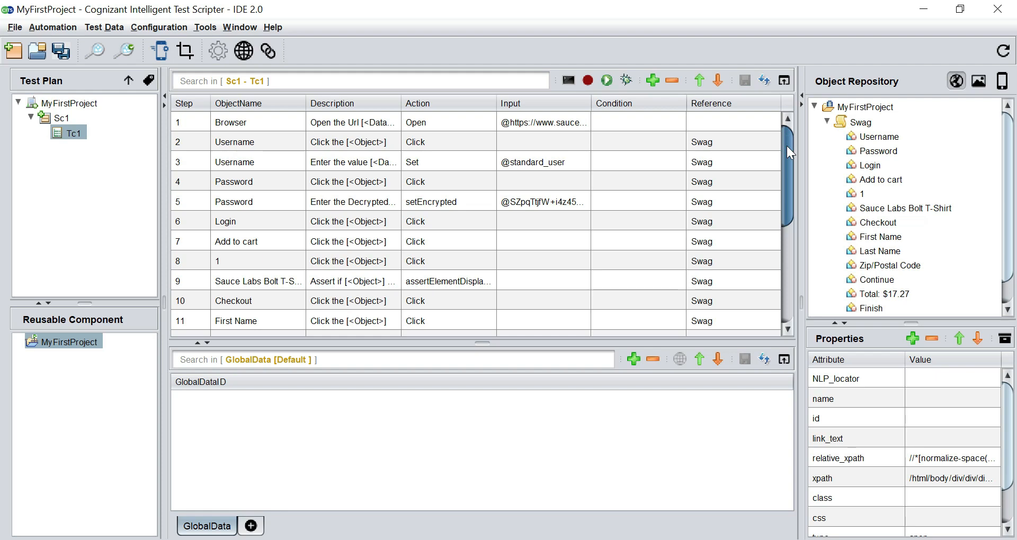
drag(787, 144, 772, 264)
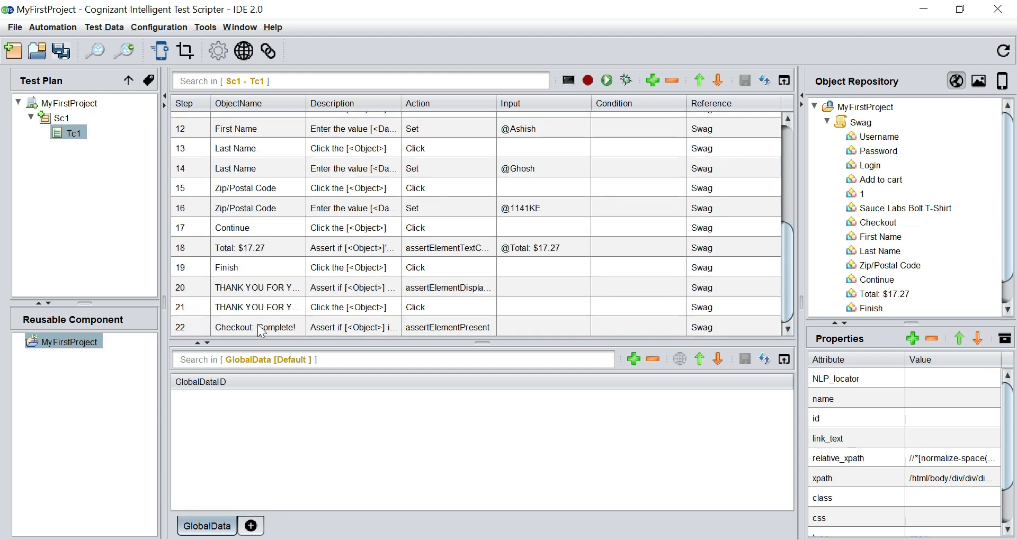
scroll(396, 274, up, 5)
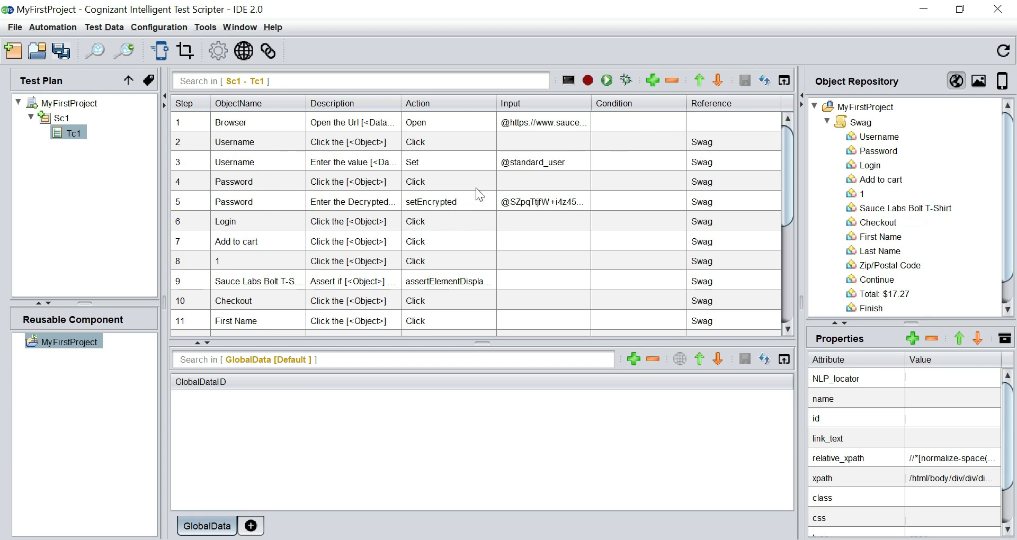
right_click(606, 83)
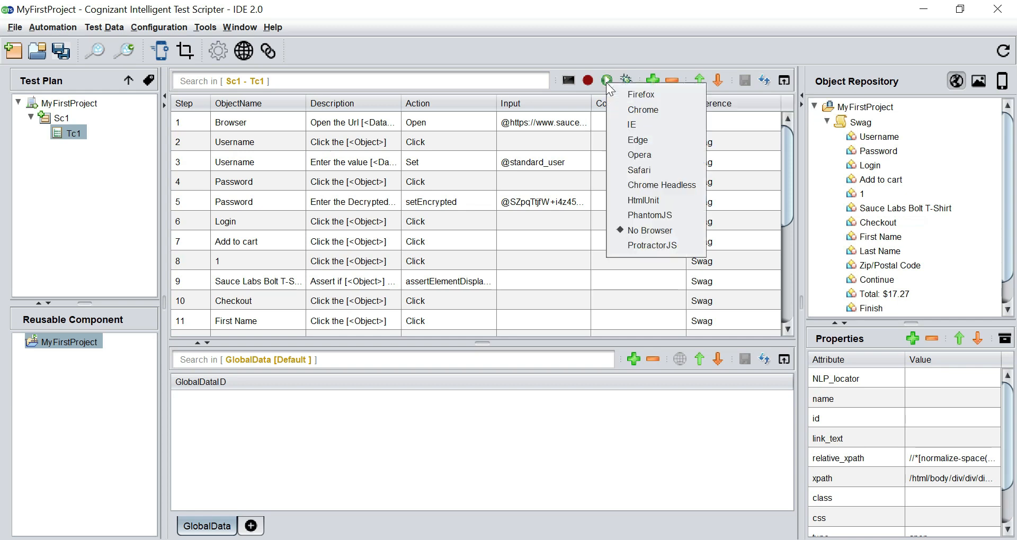
click(639, 111)
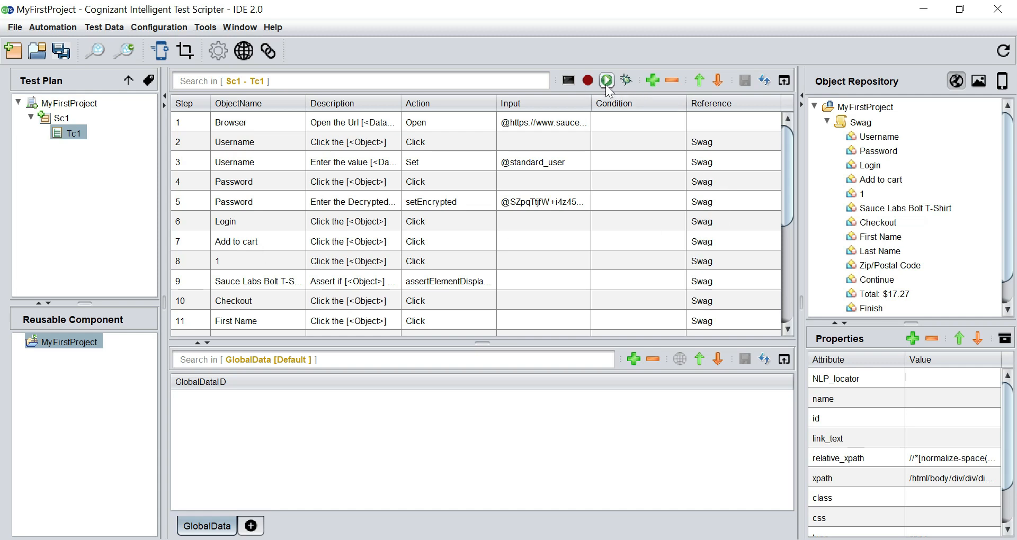
right_click(607, 80)
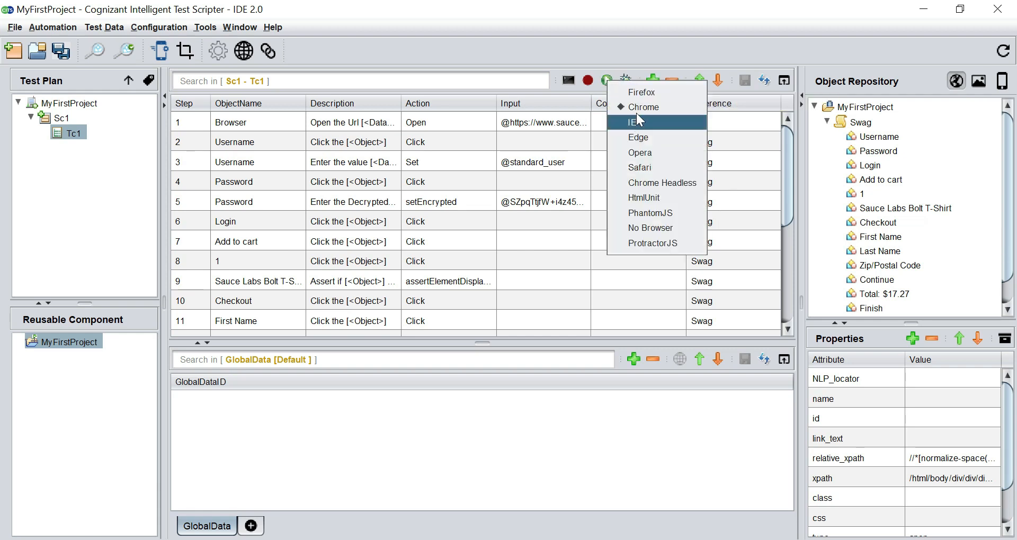
click(604, 79)
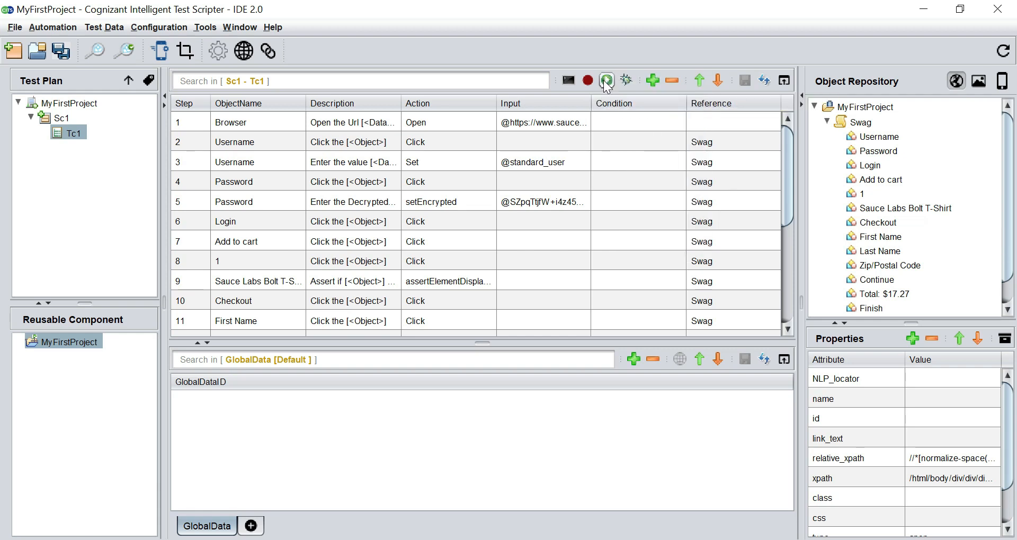
click(605, 80)
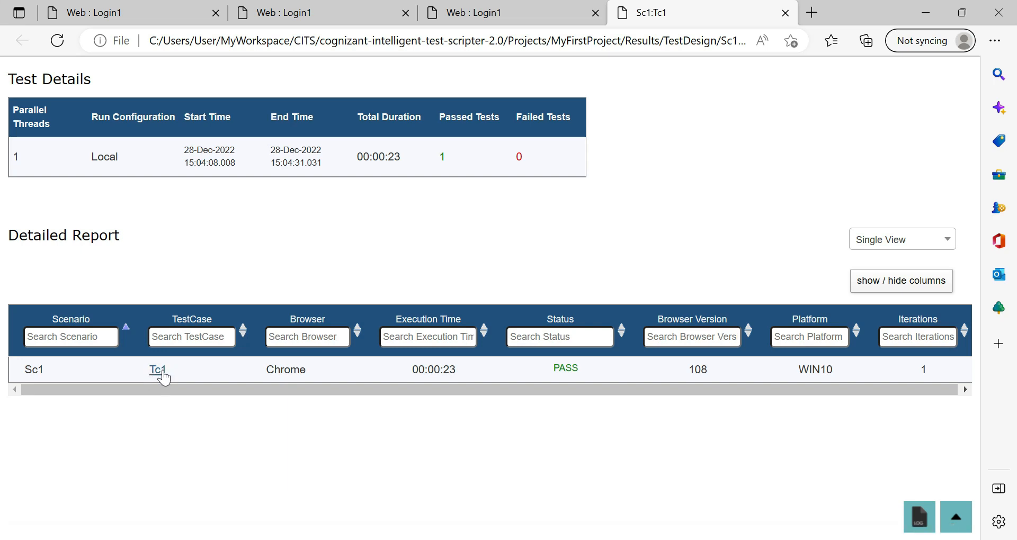
- Open the detailed execution report of Tc1 and review the result of every test step
click(159, 377)
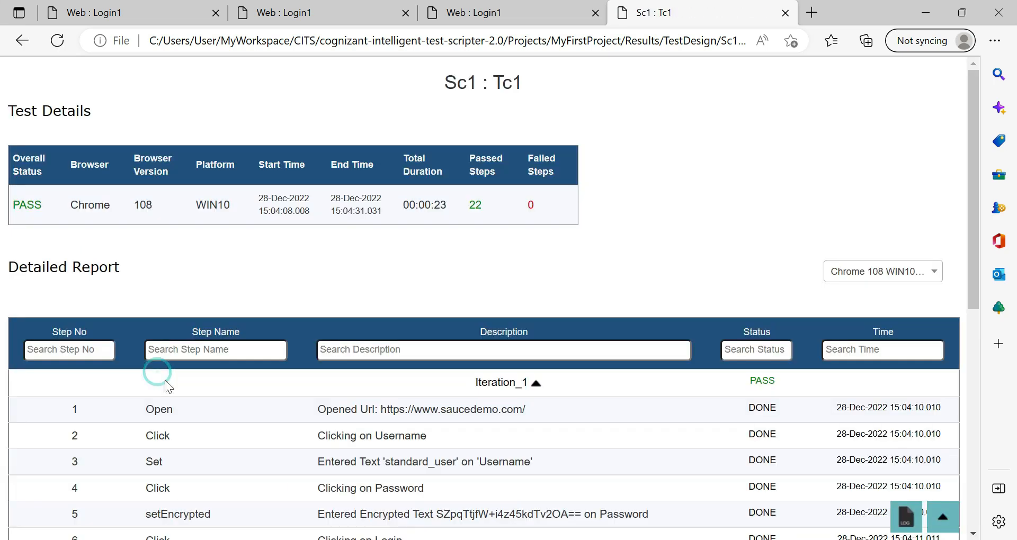
scroll(219, 290, down, 4)
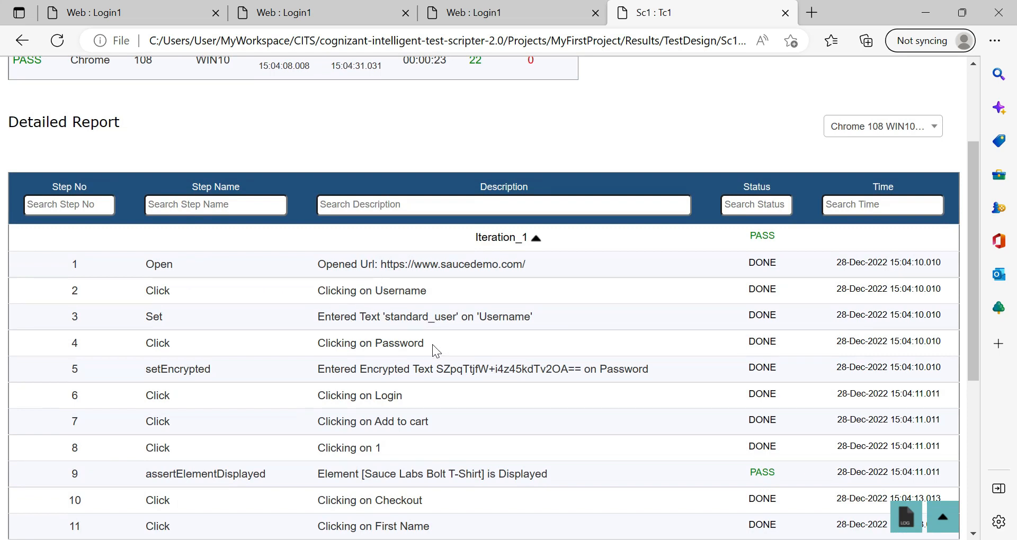
scroll(522, 340, down, 3)
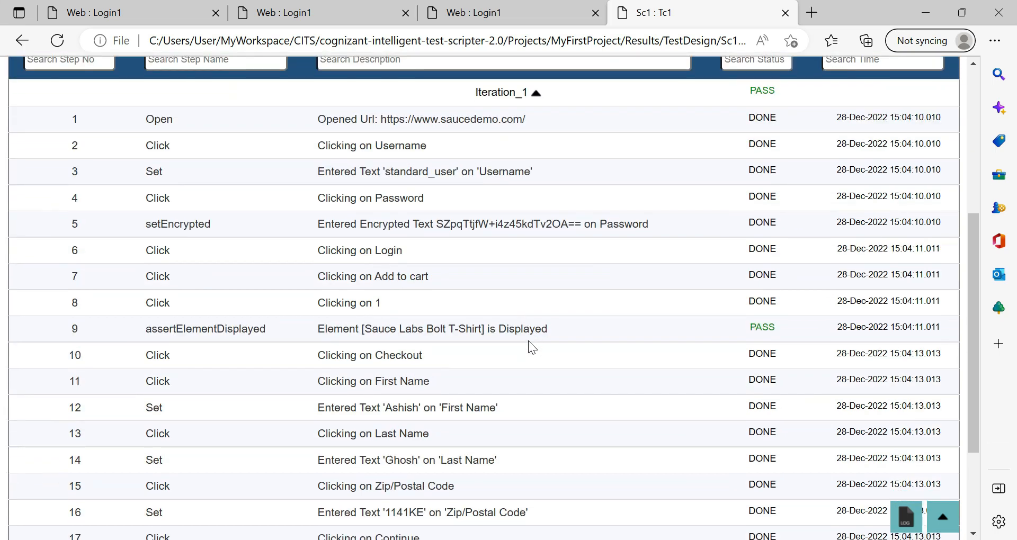
scroll(528, 342, down, 3)
scroll(523, 346, down, 1)
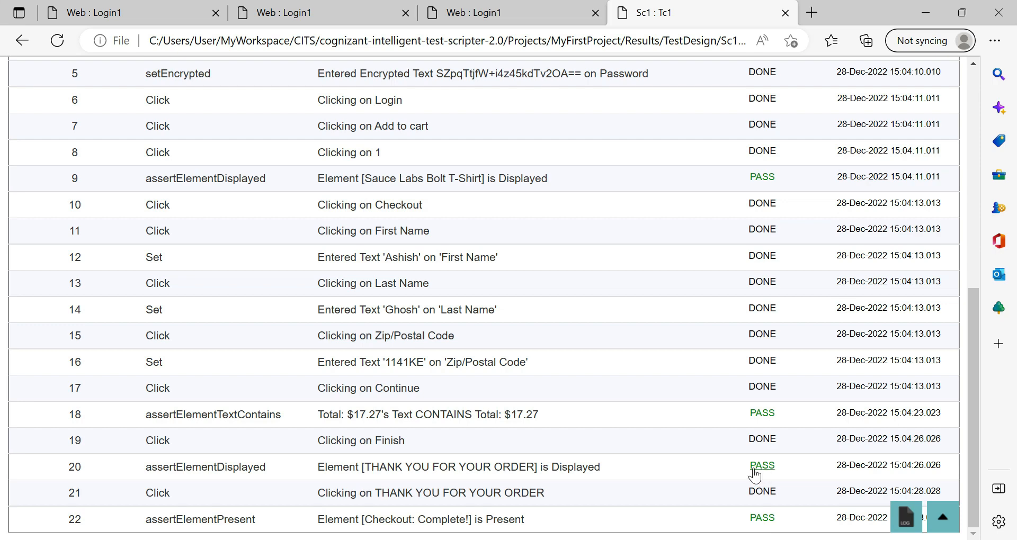
- Open the screenshot attached to the assertElementTextContains result, look through the whole image and close it
click(761, 415)
scroll(688, 339, down, 5)
scroll(685, 342, down, 10)
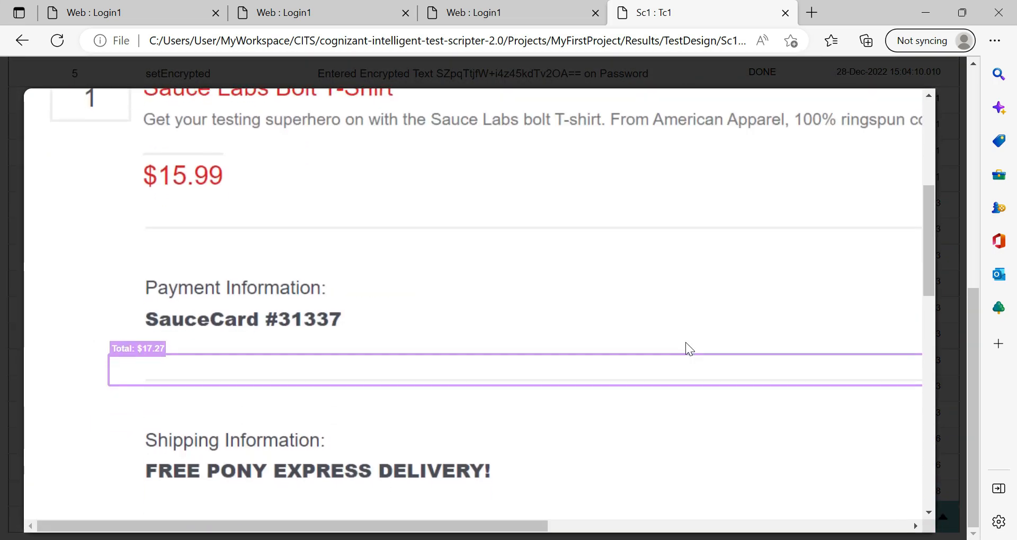
scroll(688, 349, down, 3)
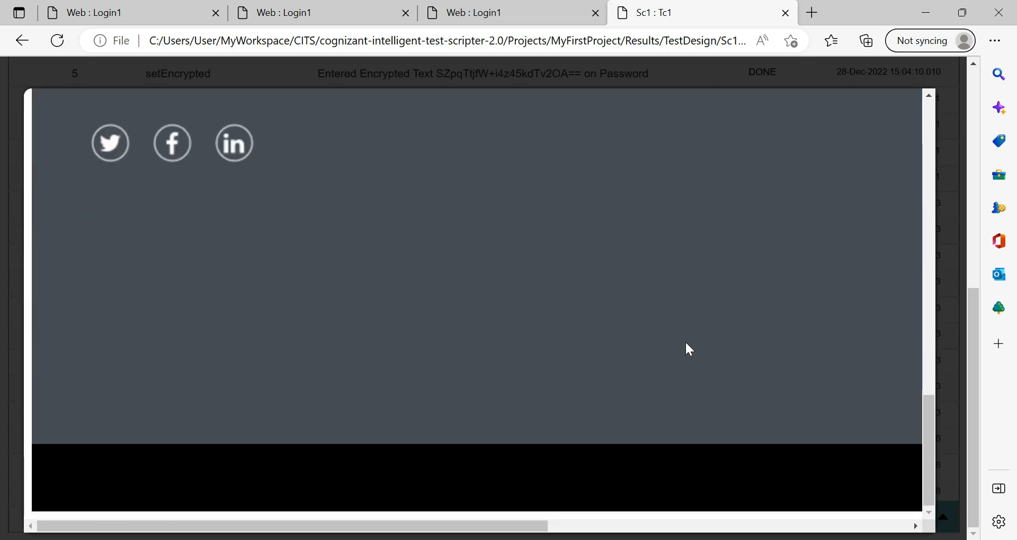
scroll(682, 348, up, 3)
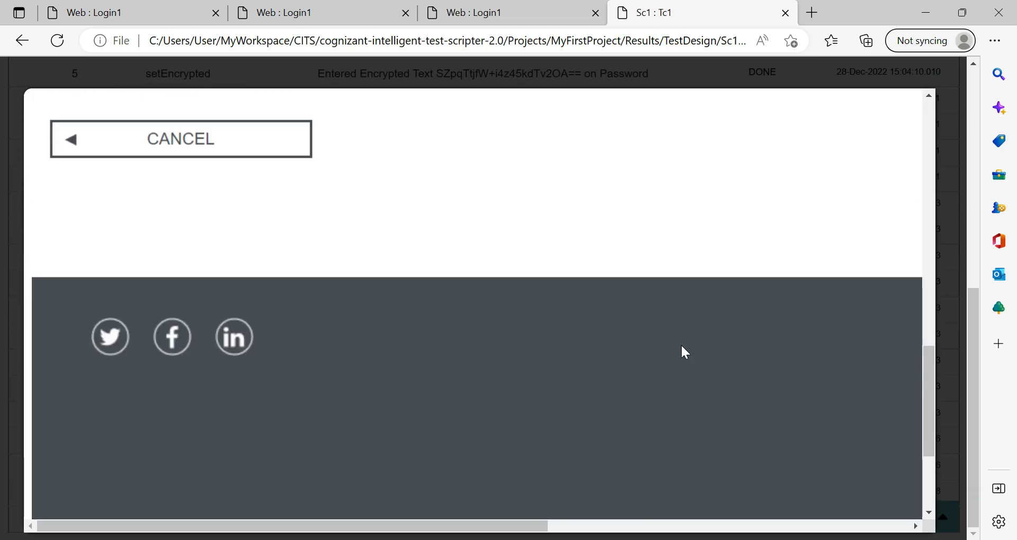
drag(927, 386, 921, 143)
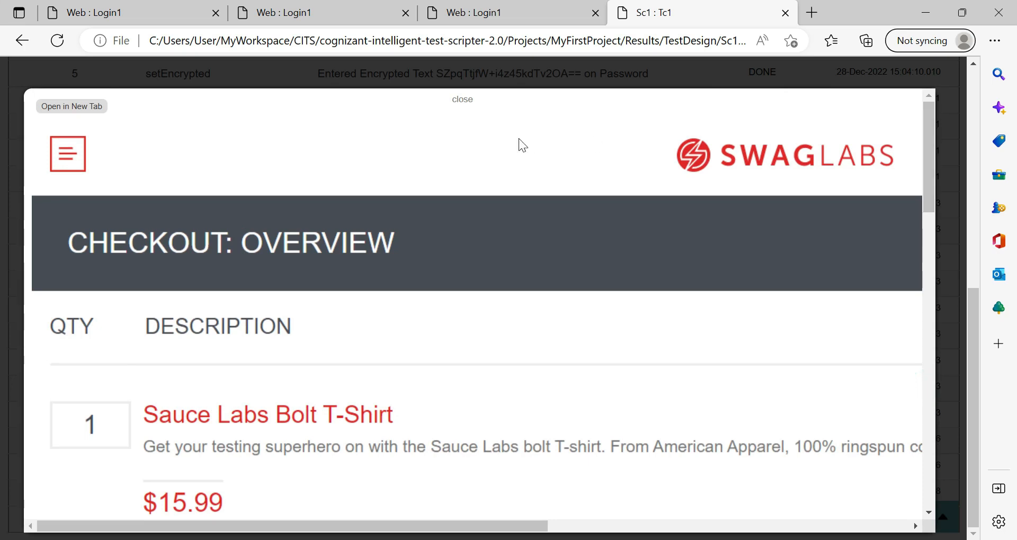
click(462, 108)
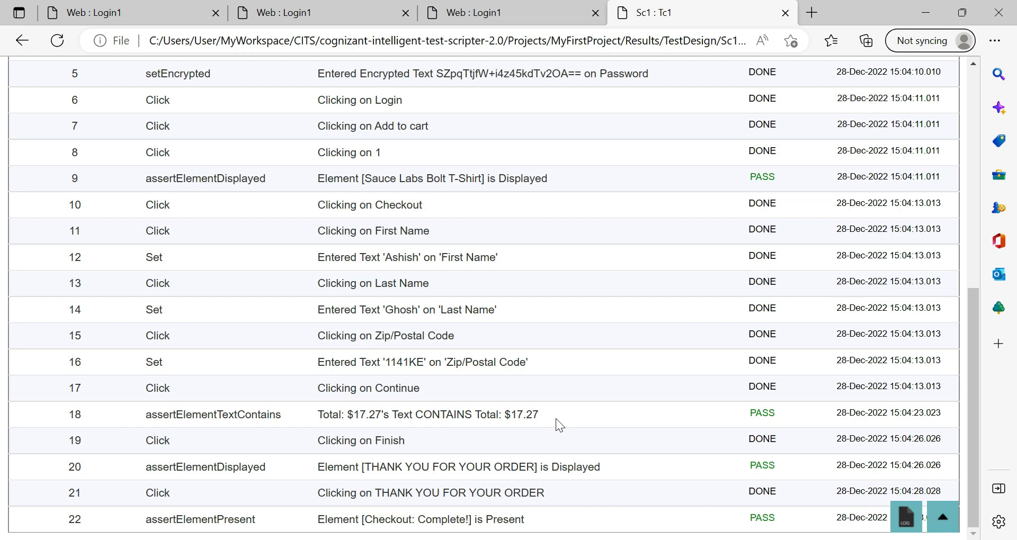
- Switch back to Cognizant Intelligent Test Scripter and widen the Object Repository and Properties area, including its value column
key(alt+Tab)
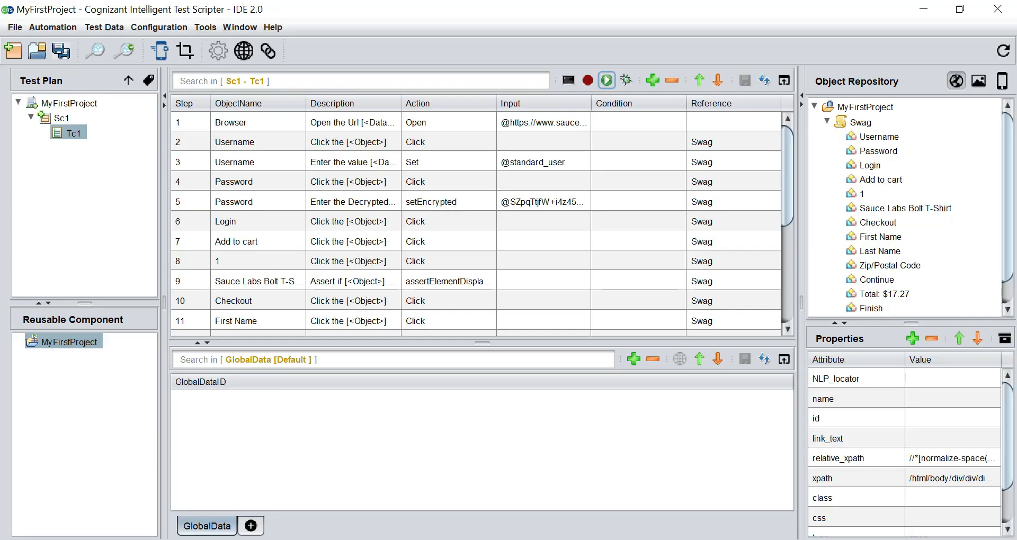
drag(163, 303, 142, 303)
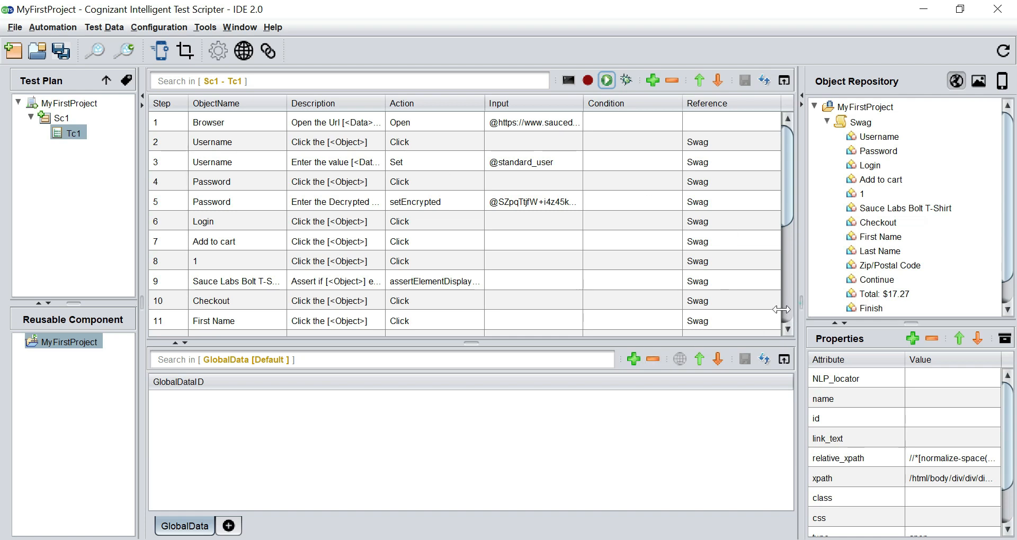
drag(798, 307, 753, 310)
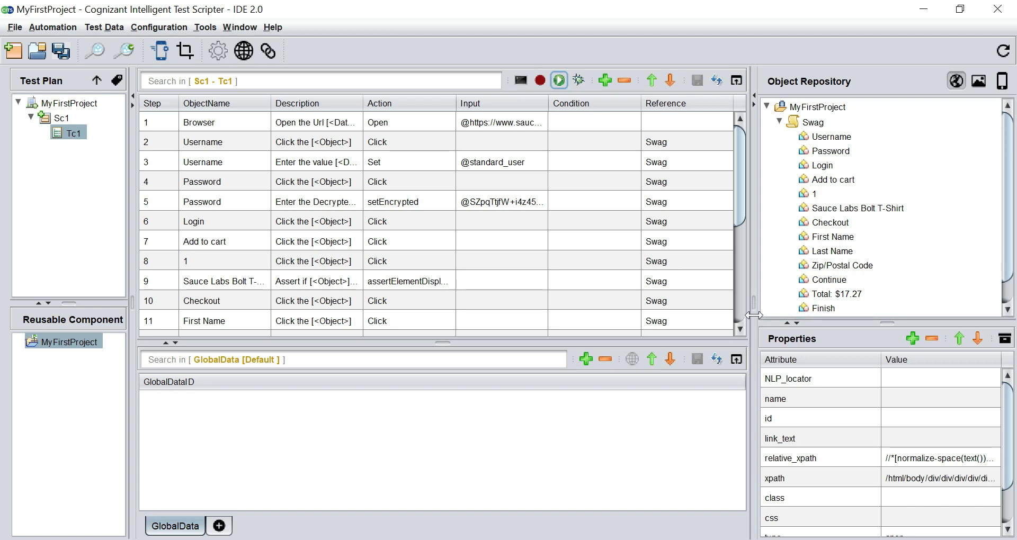
drag(752, 312, 704, 314)
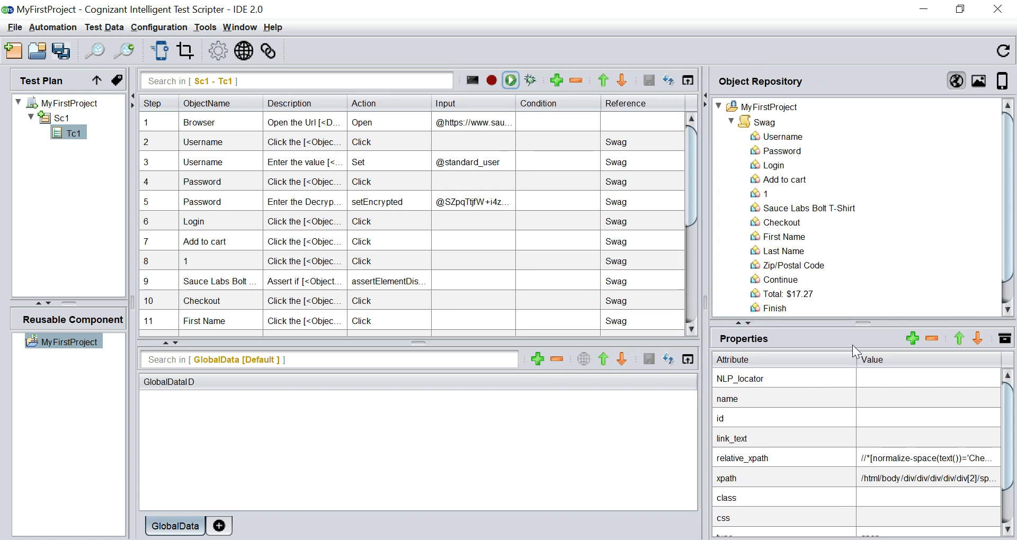
drag(858, 358, 788, 359)
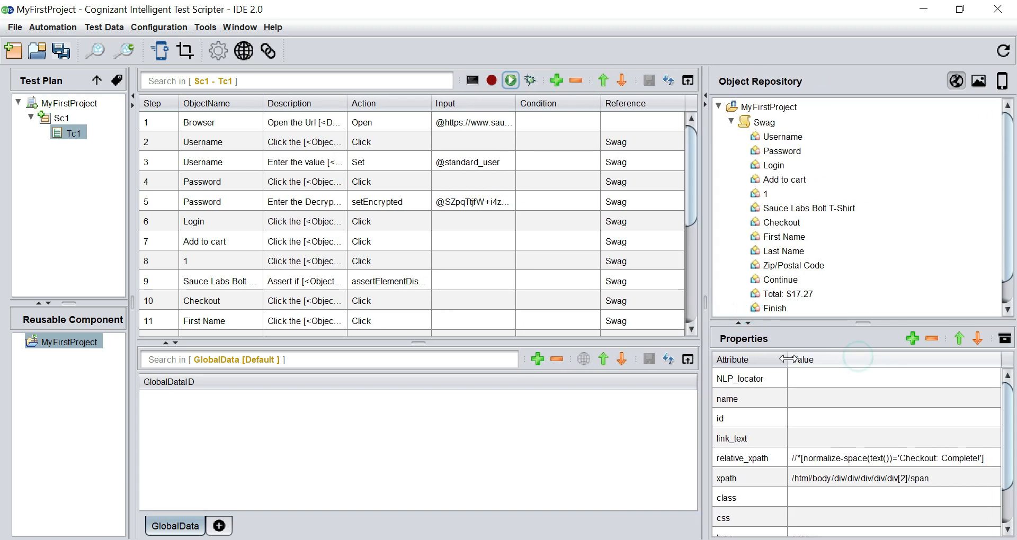
- Display the Username object's properties and enlarge the list so all attributes, from NLP_locator to placeholder, and their values are readable
click(778, 139)
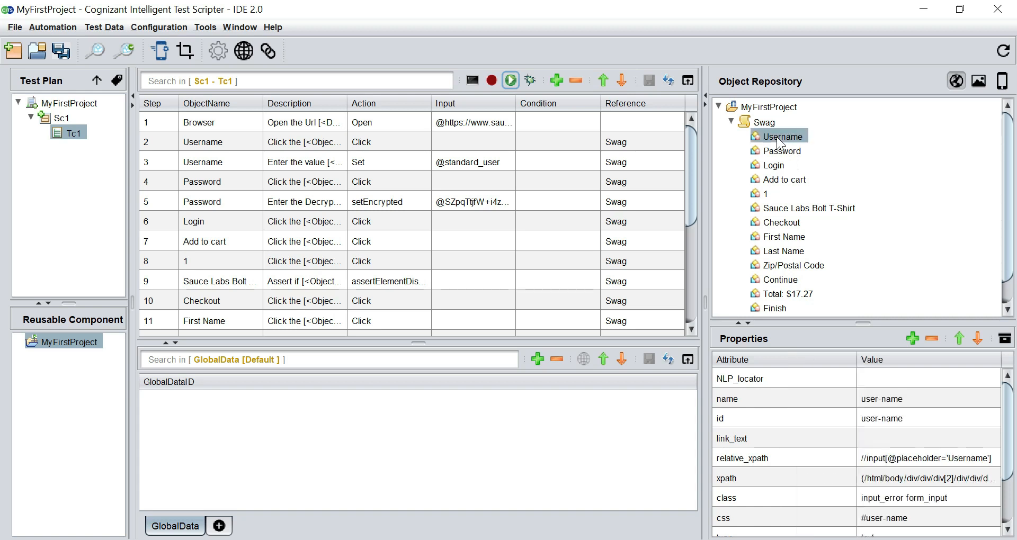
drag(857, 359, 801, 359)
drag(863, 322, 863, 245)
click(755, 320)
click(764, 342)
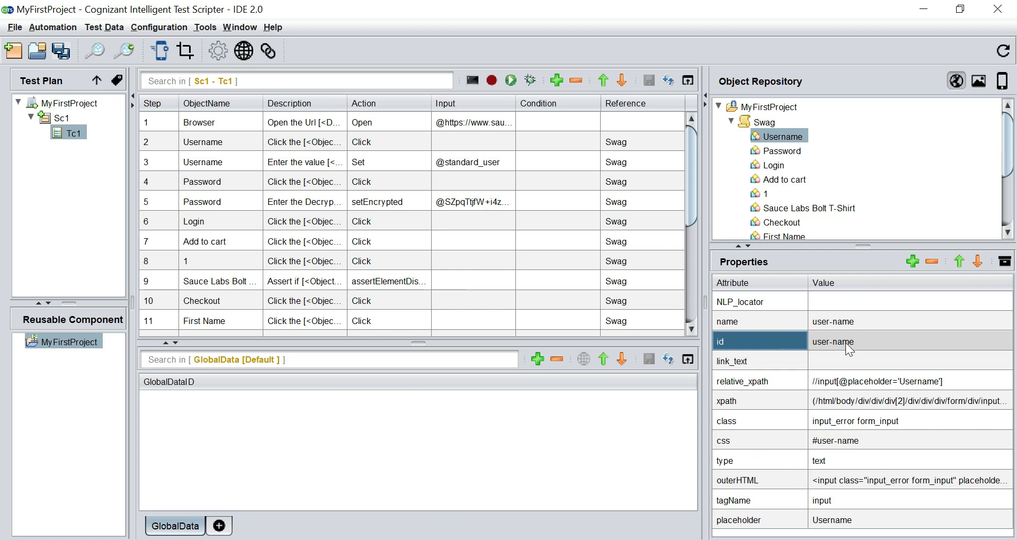
drag(808, 285, 787, 284)
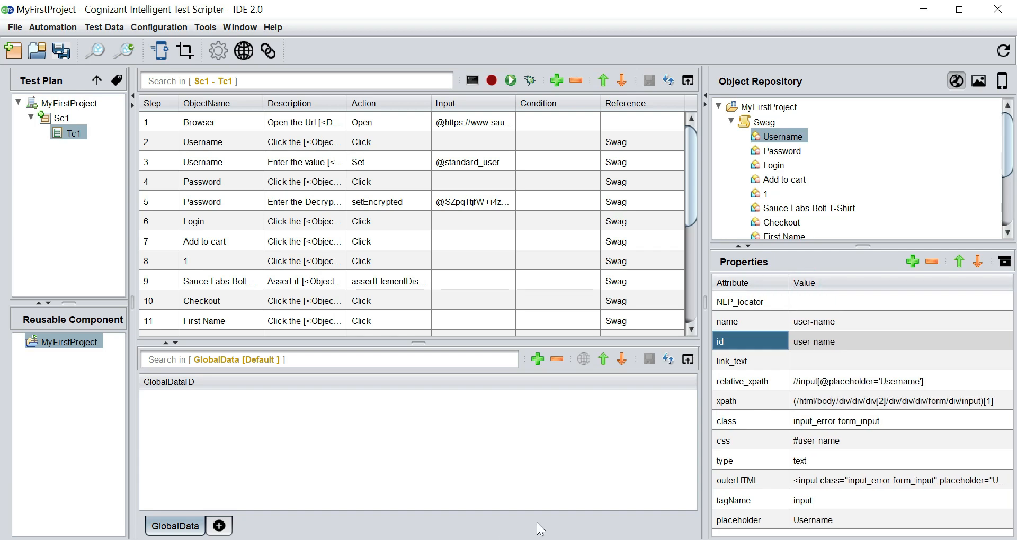
- Switch to the Swag Labs site in Chrome and go to the All Items page
click(450, 539)
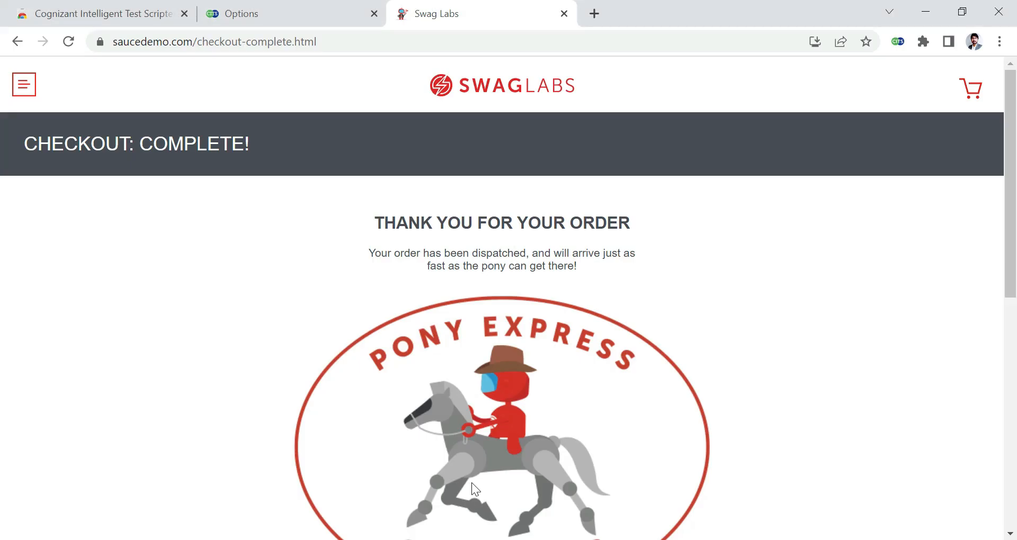
click(24, 88)
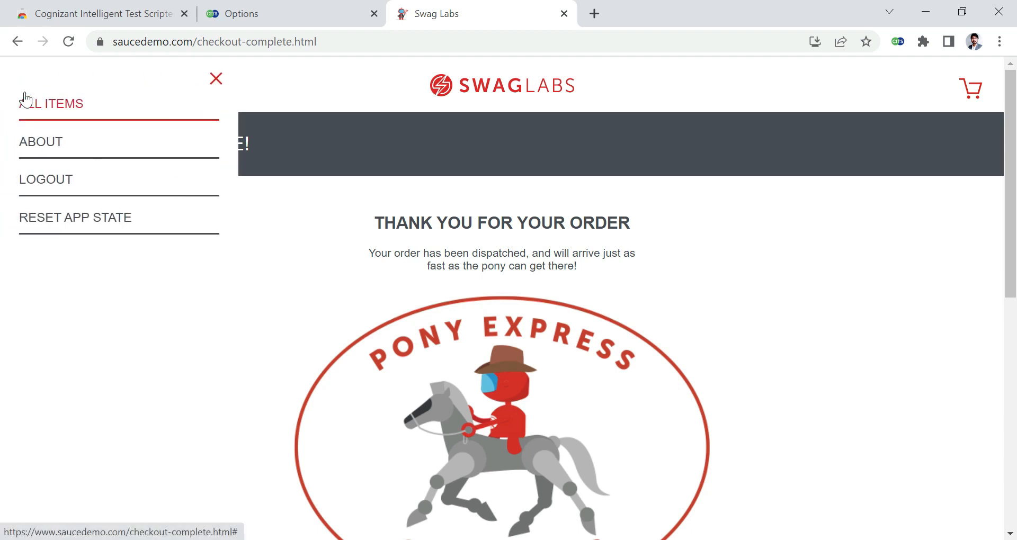
click(52, 103)
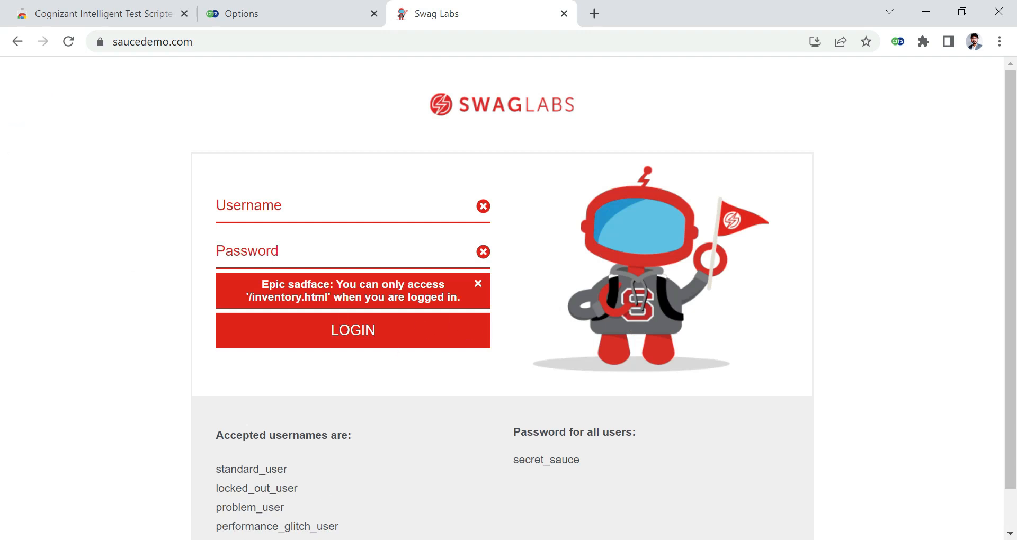
- Copy standard_user from the accepted usernames into the login form's username field
drag(215, 469, 291, 469)
key(ctrl+c)
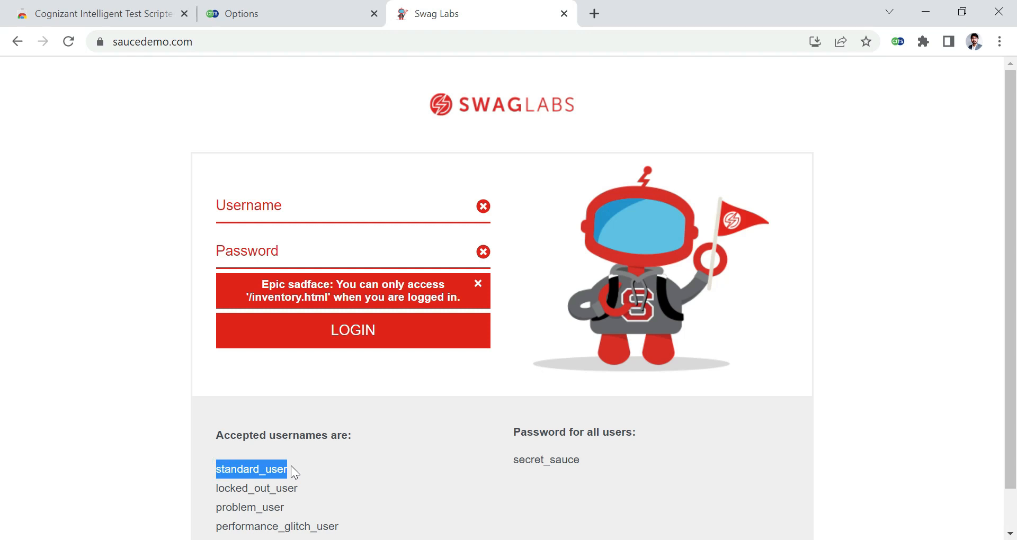
click(269, 205)
key(ctrl+v)
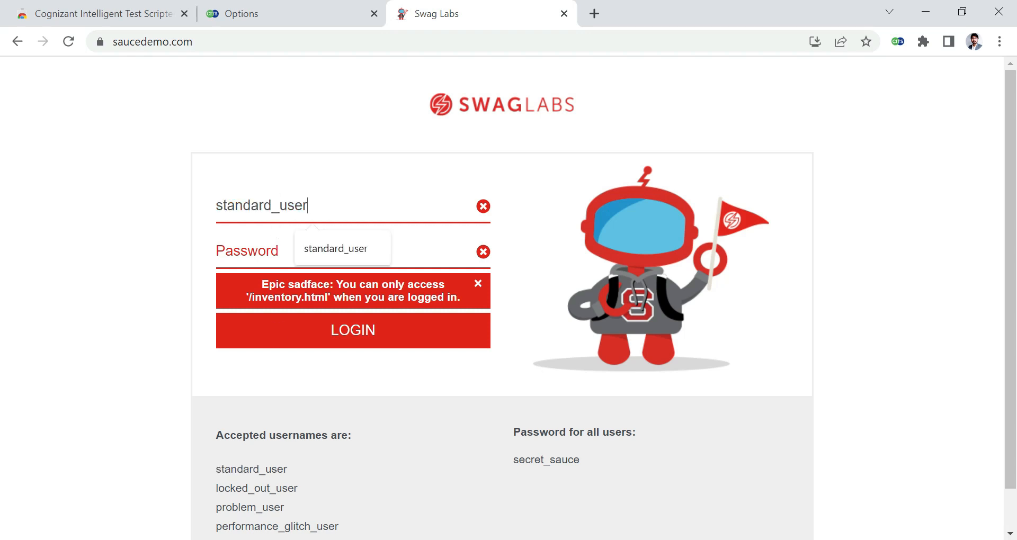
- Copy the listed account password into the password field, log in, and decline to save the password in the browser
double_click(546, 460)
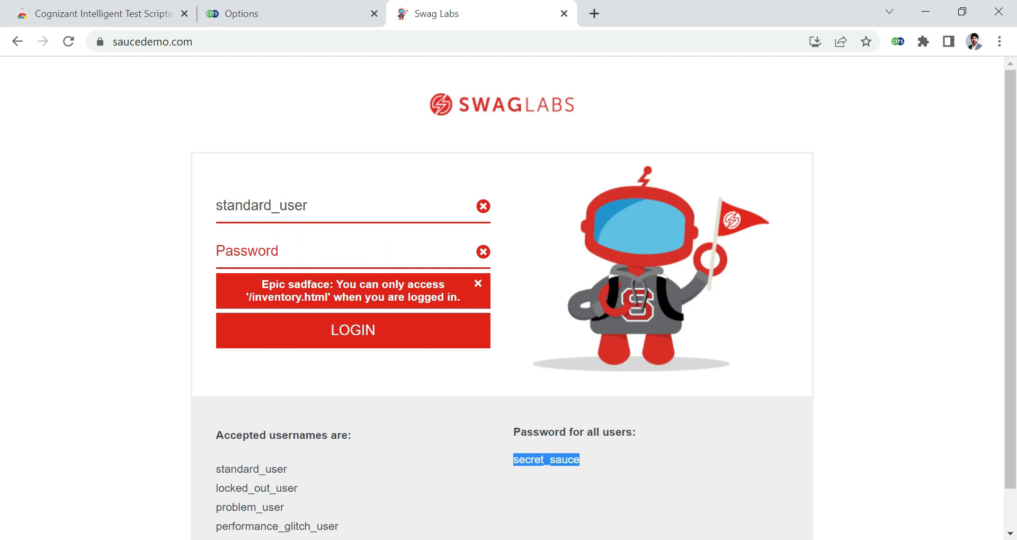
click(318, 245)
key(ctrl+v)
click(380, 339)
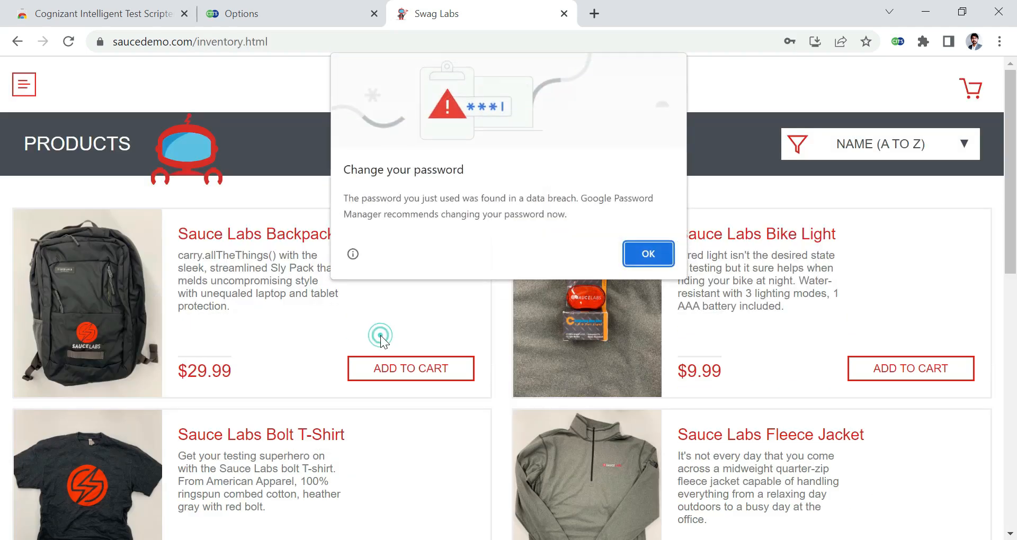
click(650, 262)
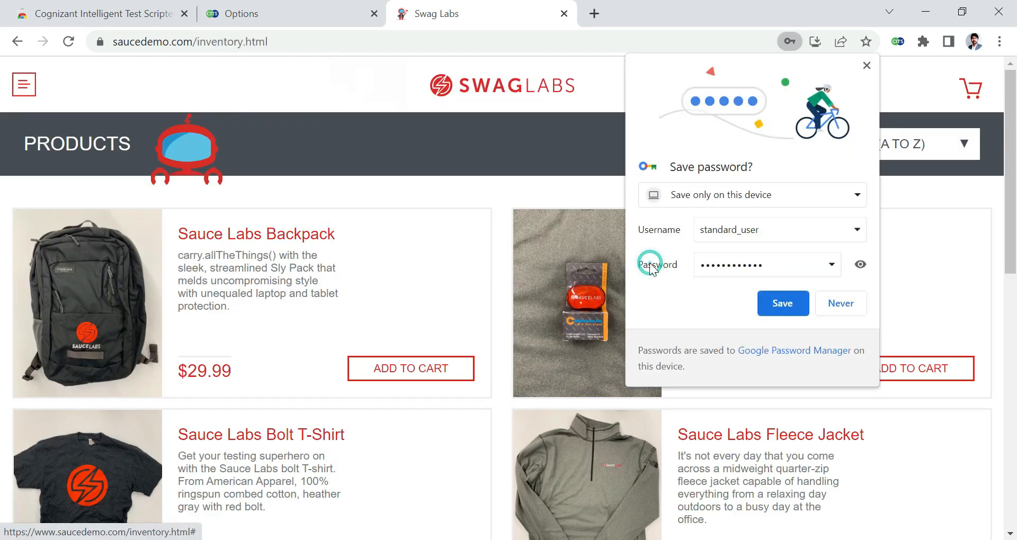
click(842, 301)
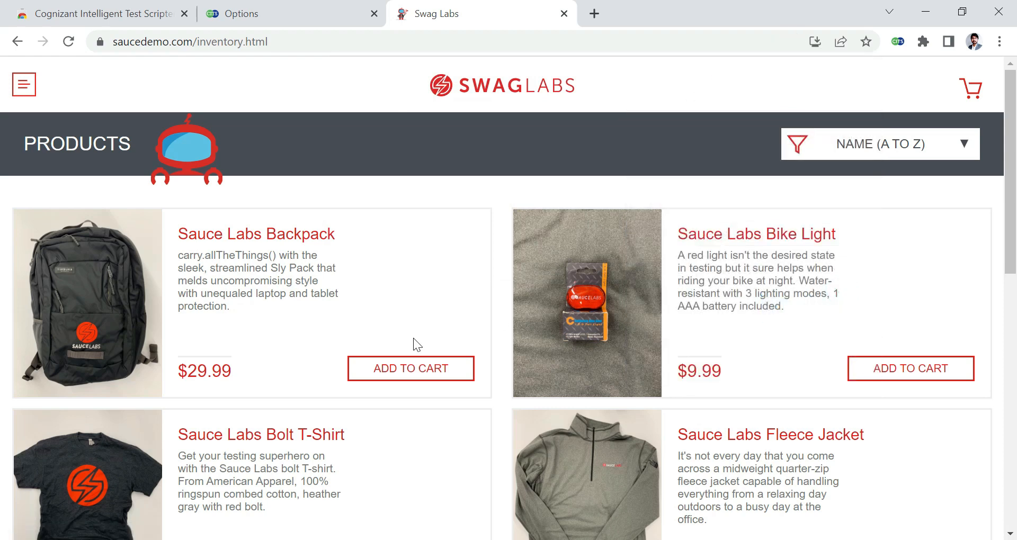
- Inspect the Sauce Labs Bolt T-Shirt's Add to cart button in the page's HTML and highlight its data-test and id values
scroll(428, 399, down, 2)
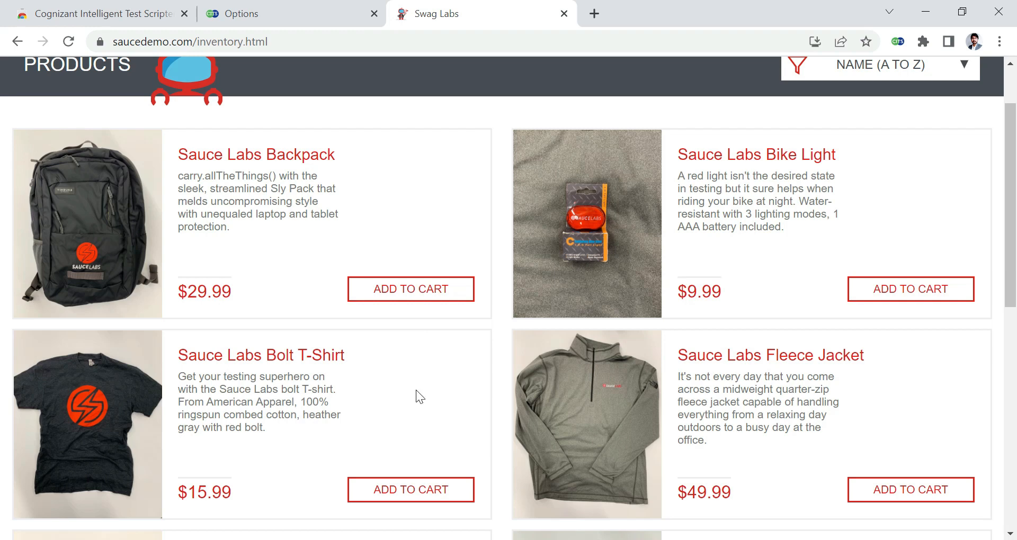
scroll(380, 427, down, 2)
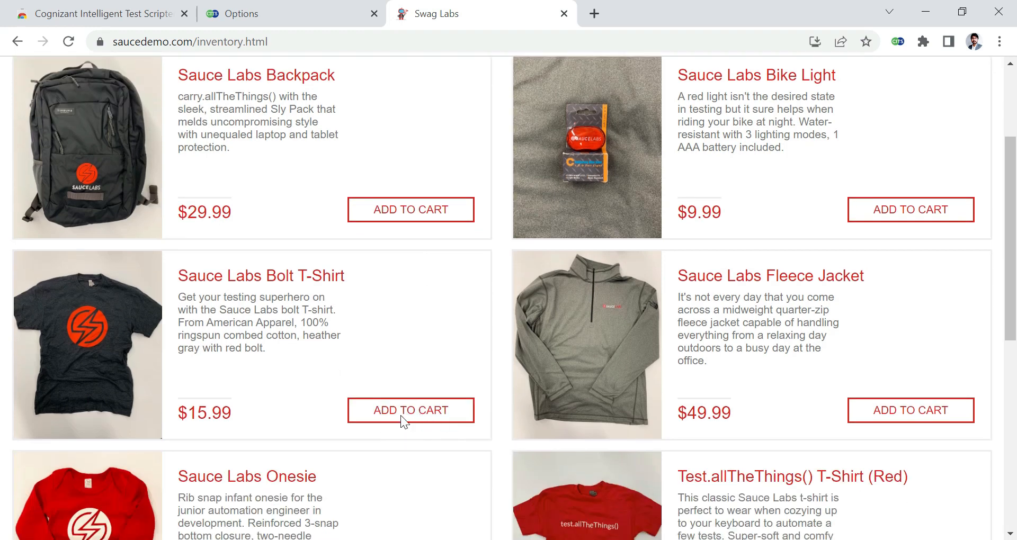
right_click(401, 415)
click(452, 407)
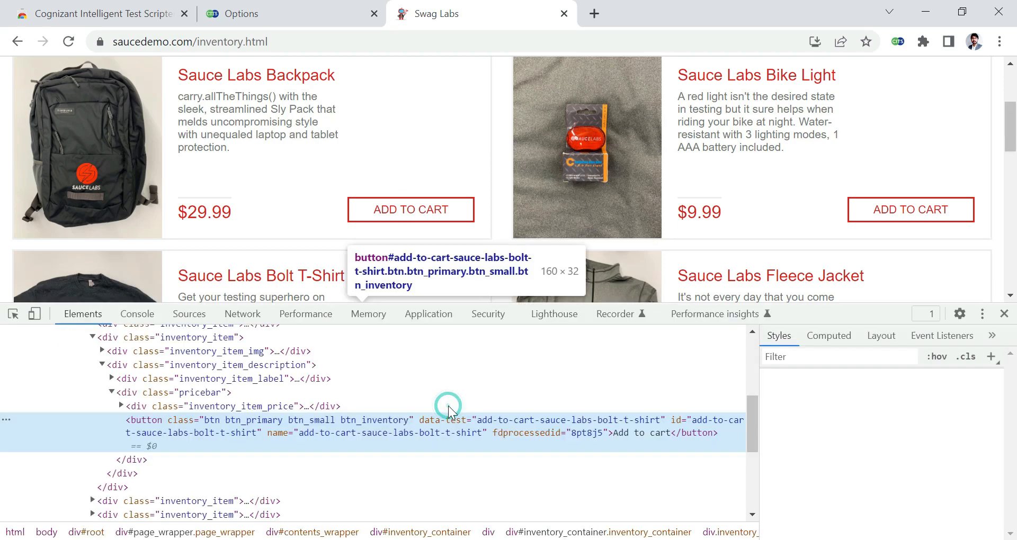
scroll(463, 184, down, 3)
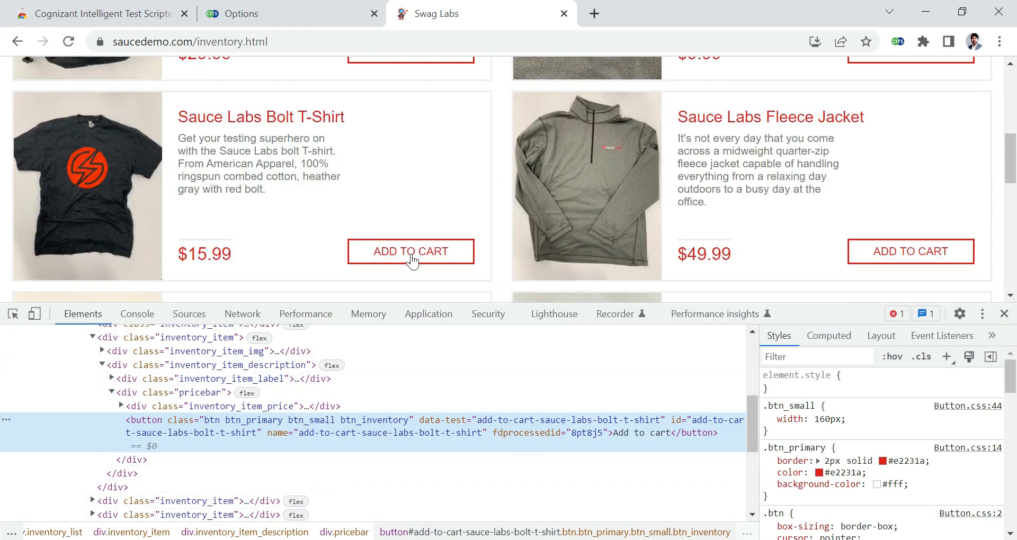
scroll(855, 184, up, 2)
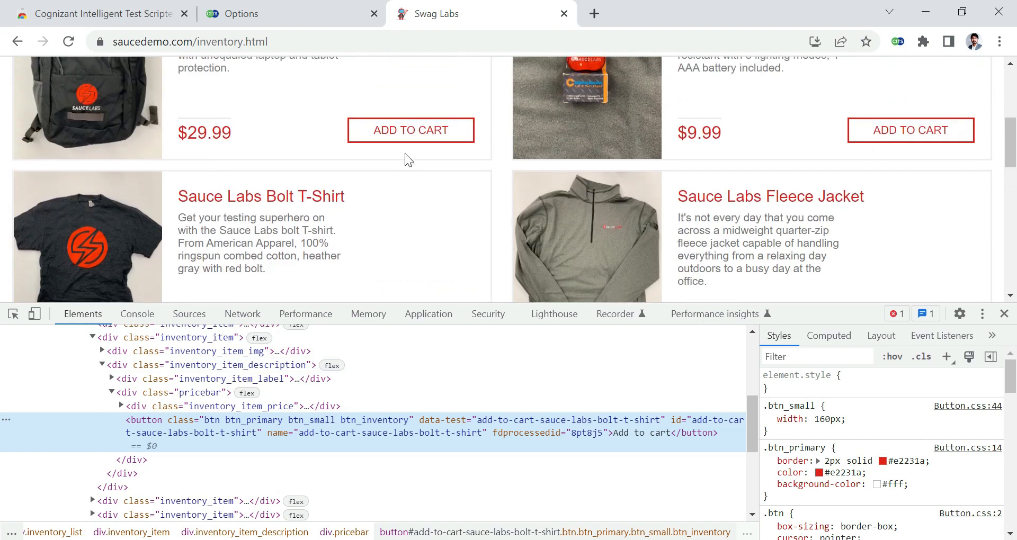
scroll(545, 211, down, 2)
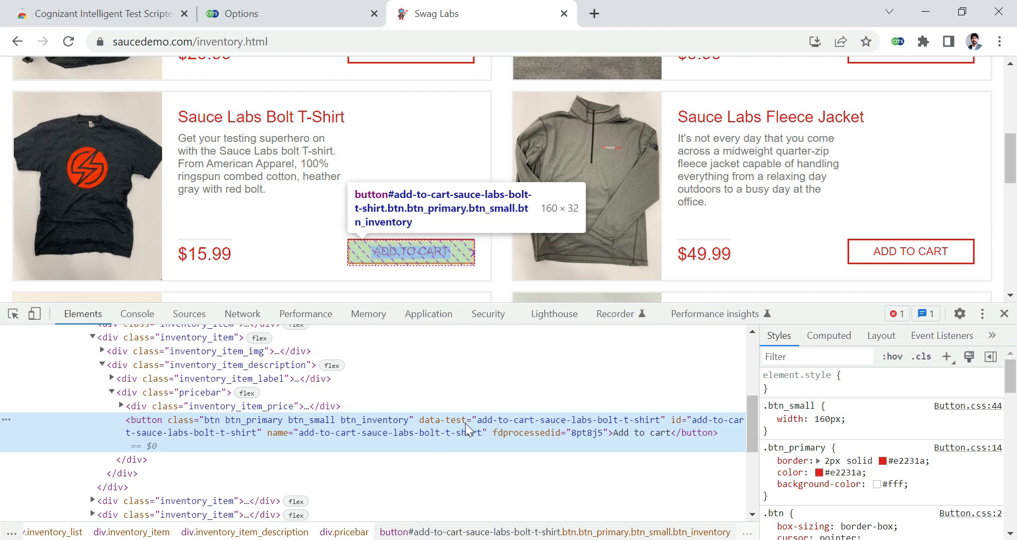
double_click(492, 421)
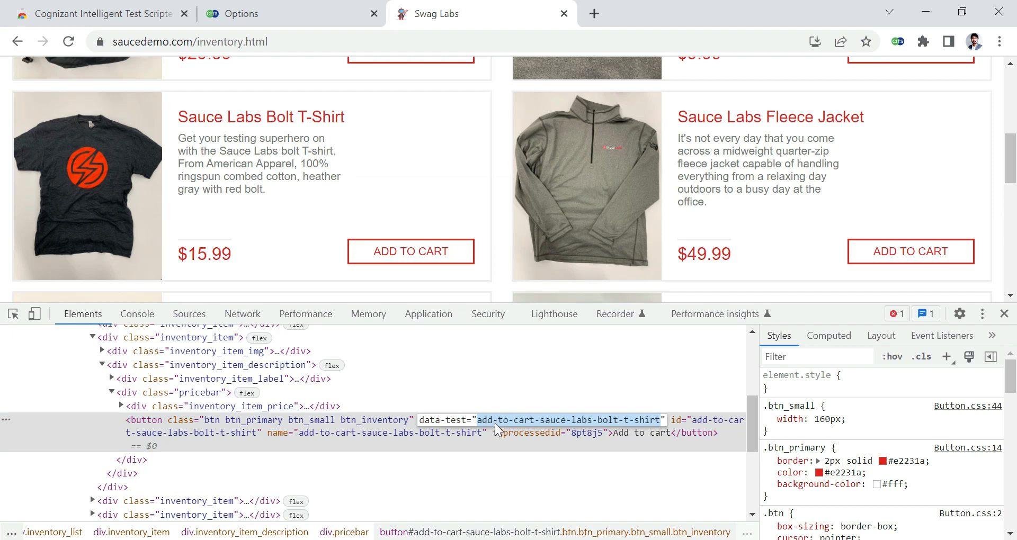
double_click(705, 426)
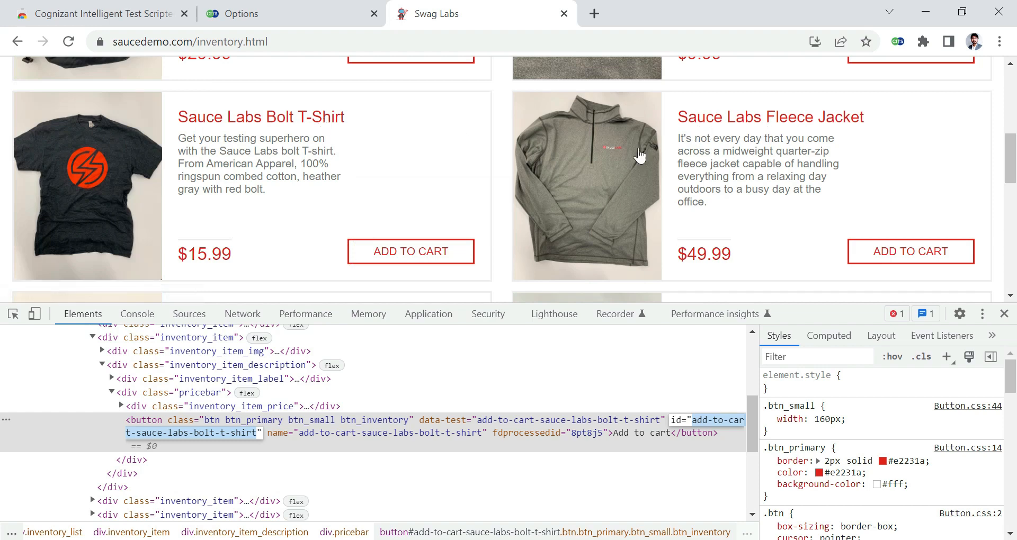
- Inspect the Sauce Labs Fleece Jacket's Add to cart button and highlight its id value for comparison
click(13, 315)
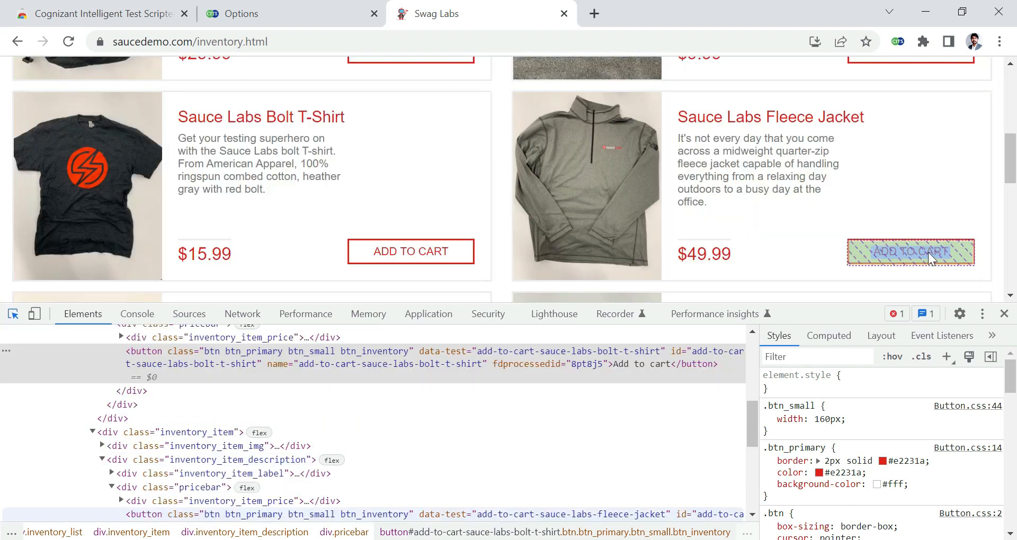
click(928, 252)
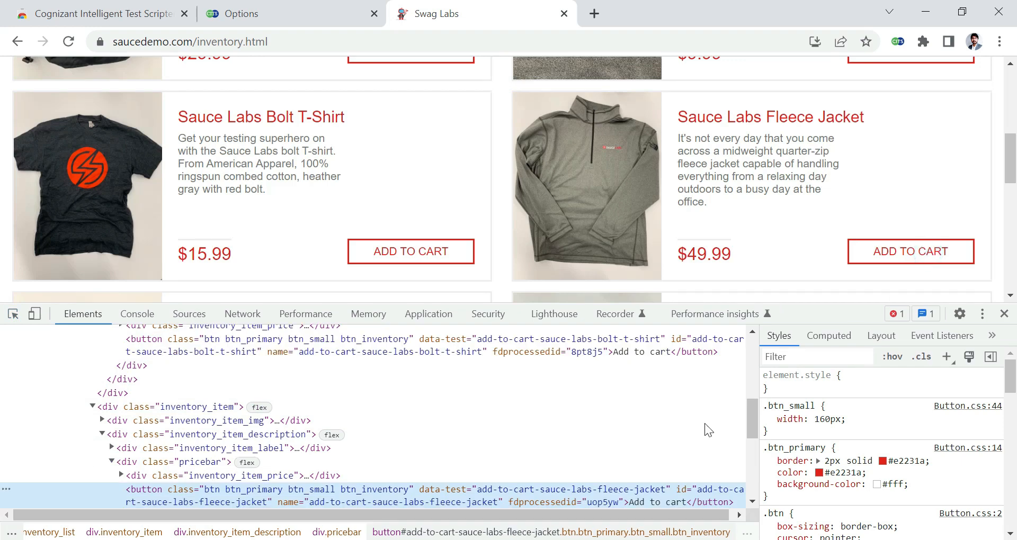
double_click(720, 489)
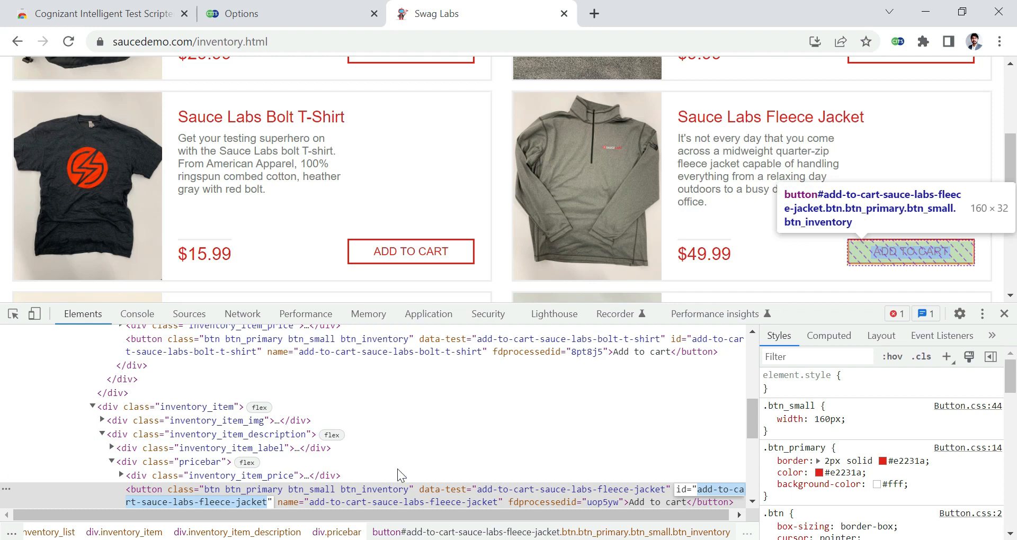
scroll(445, 450, down, 2)
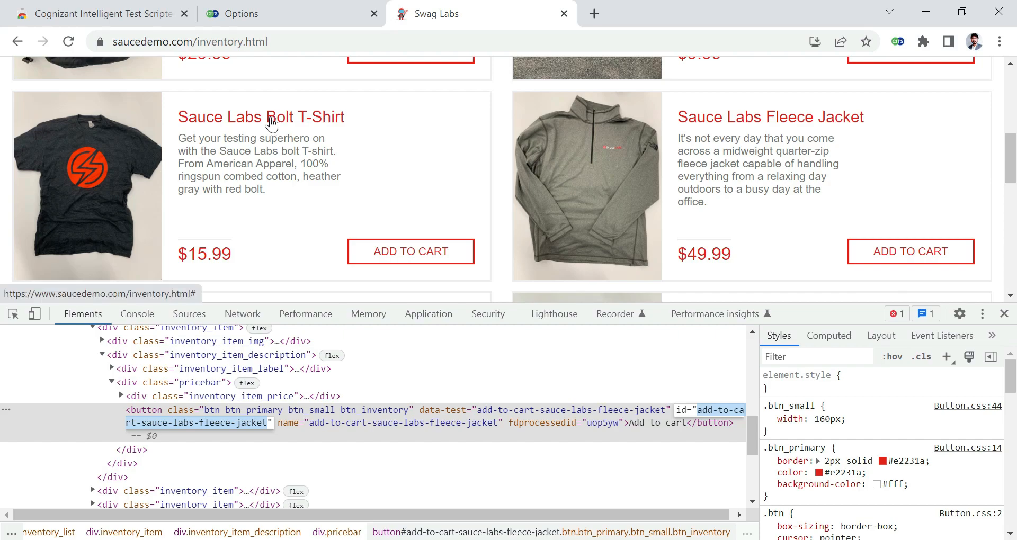
- Switch to Cognizant Intelligent Test Scripter, display the Add to cart object's properties, and widen the value column
key(alt+Tab)
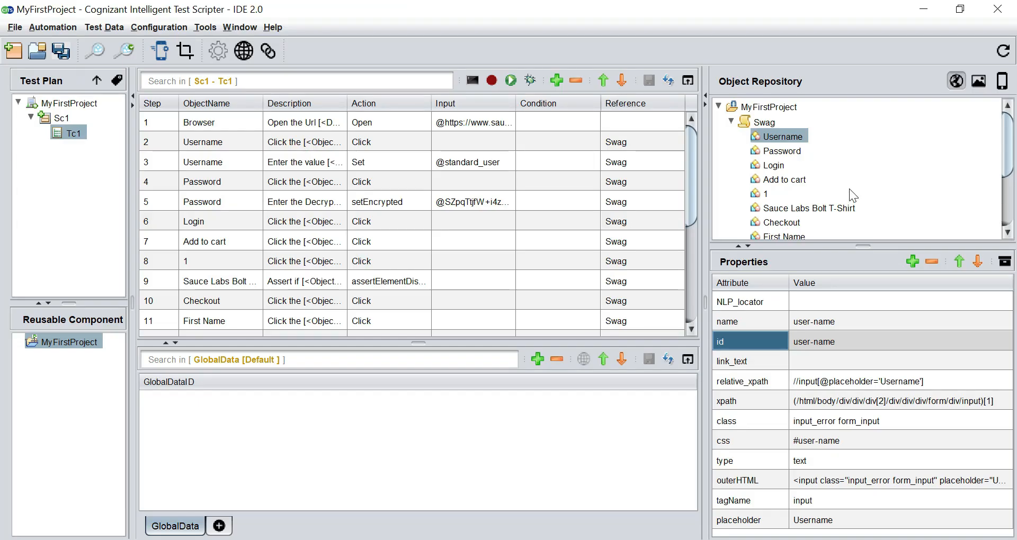
click(790, 179)
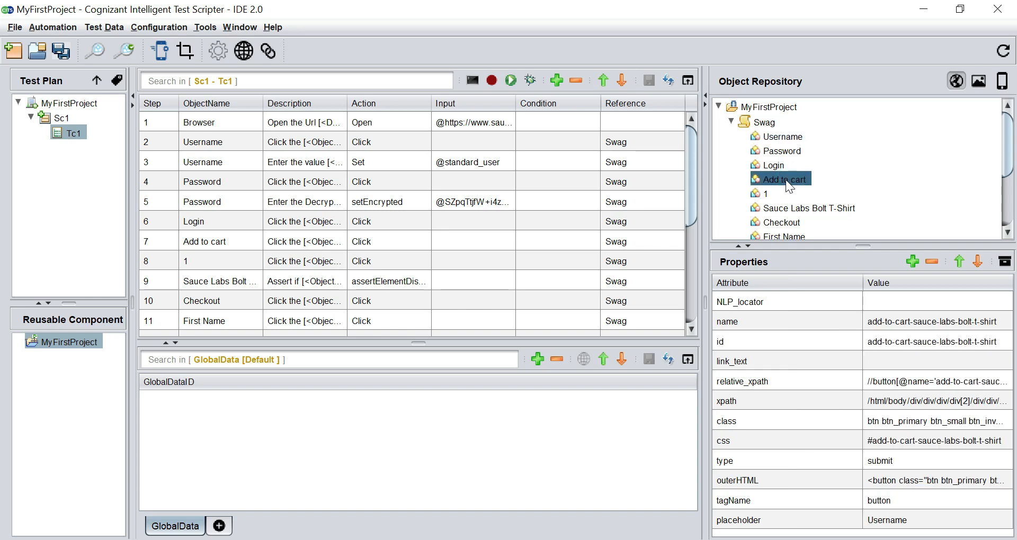
drag(863, 283, 781, 287)
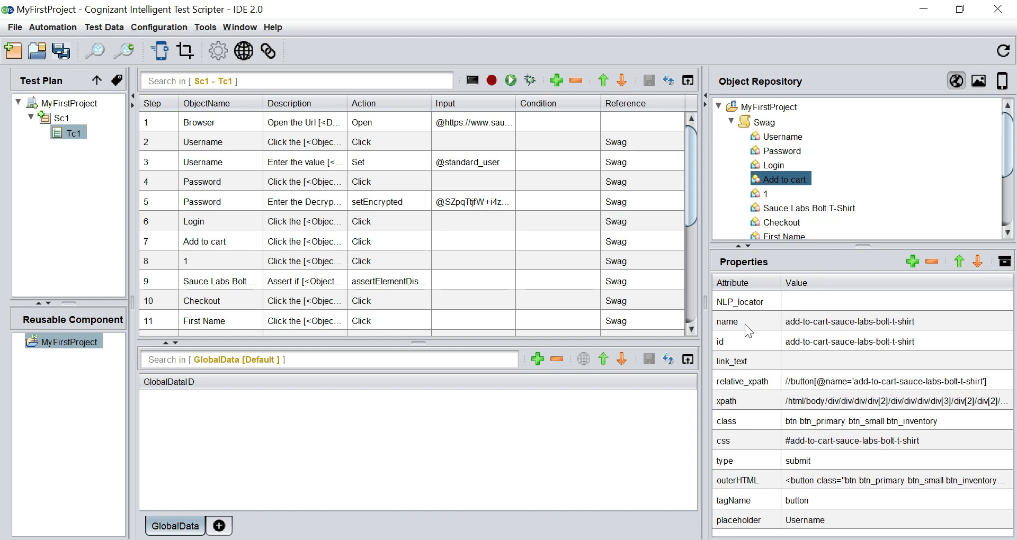
- Clear the name and id values in the Add to cart object's properties
click(826, 326)
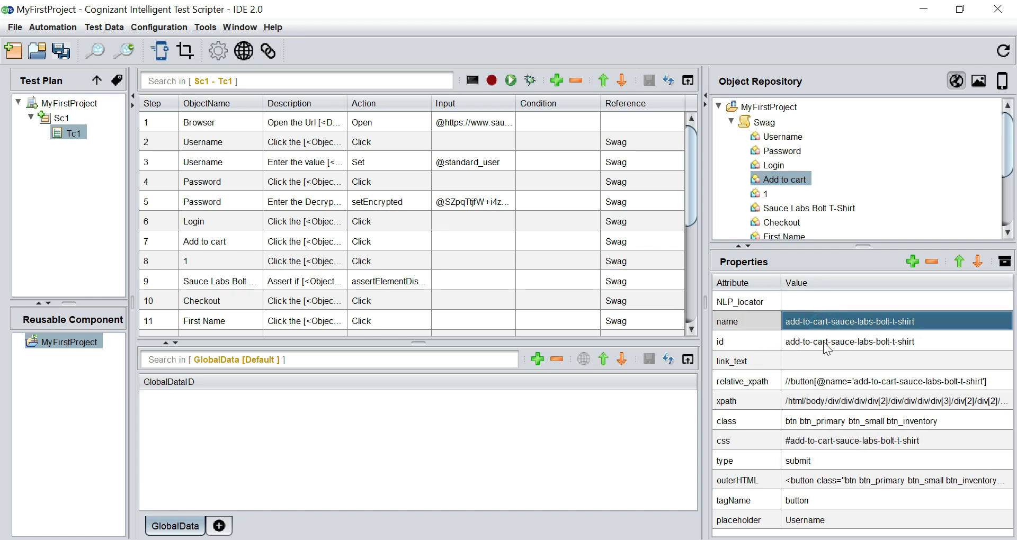
shift+click(806, 343)
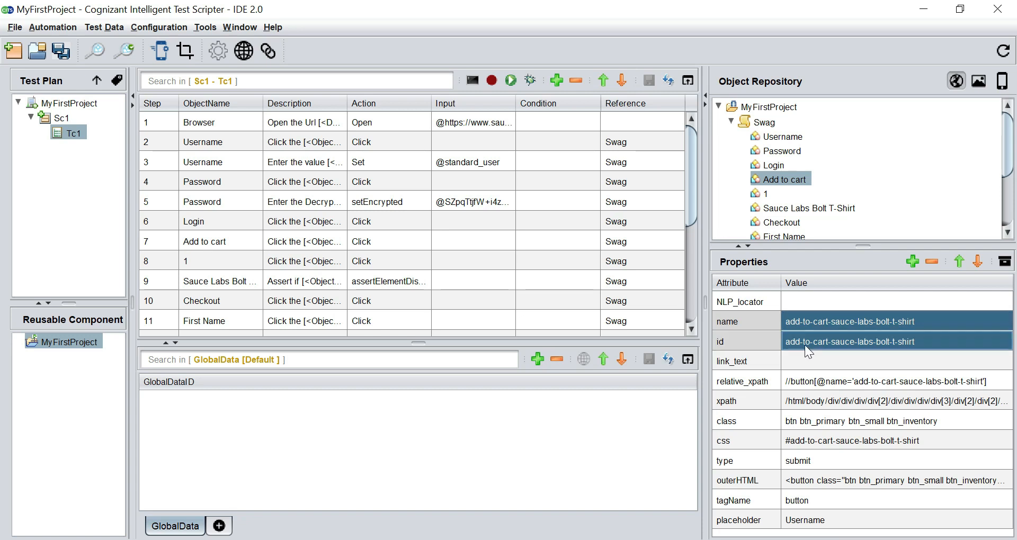
key(Delete)
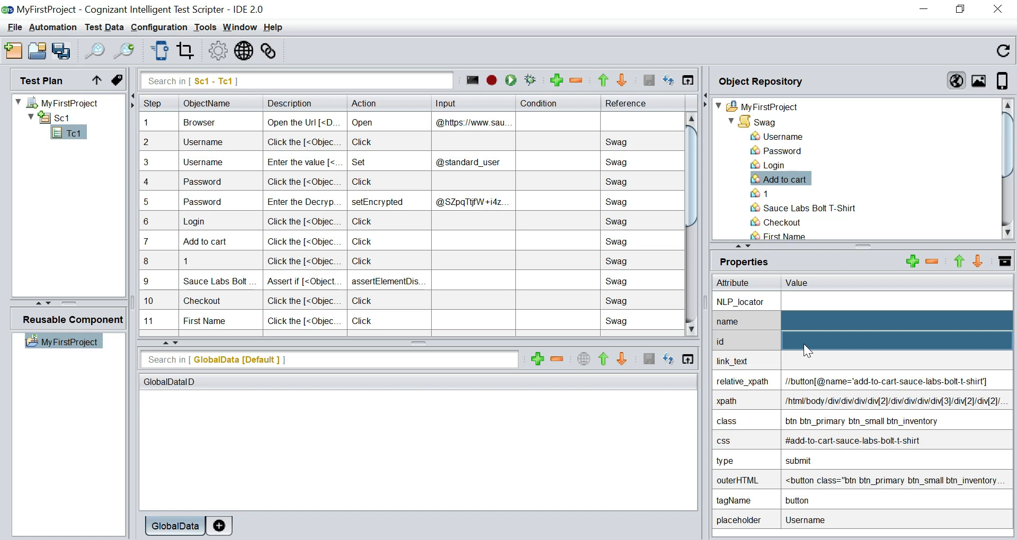
- Widen the properties area and move relative_xpath above NLP_locator to the first place in the Add to cart object's attribute list
drag(705, 302, 652, 301)
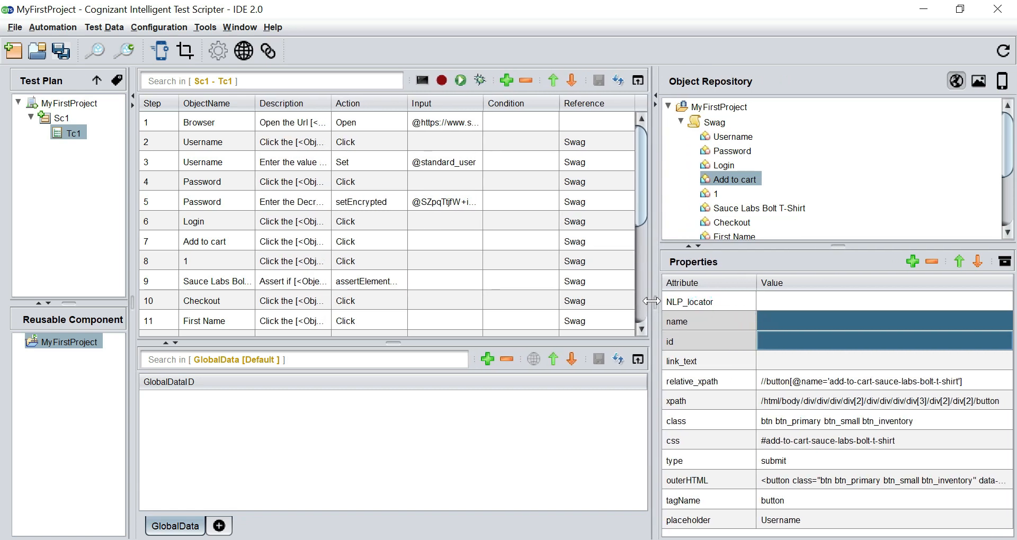
click(774, 381)
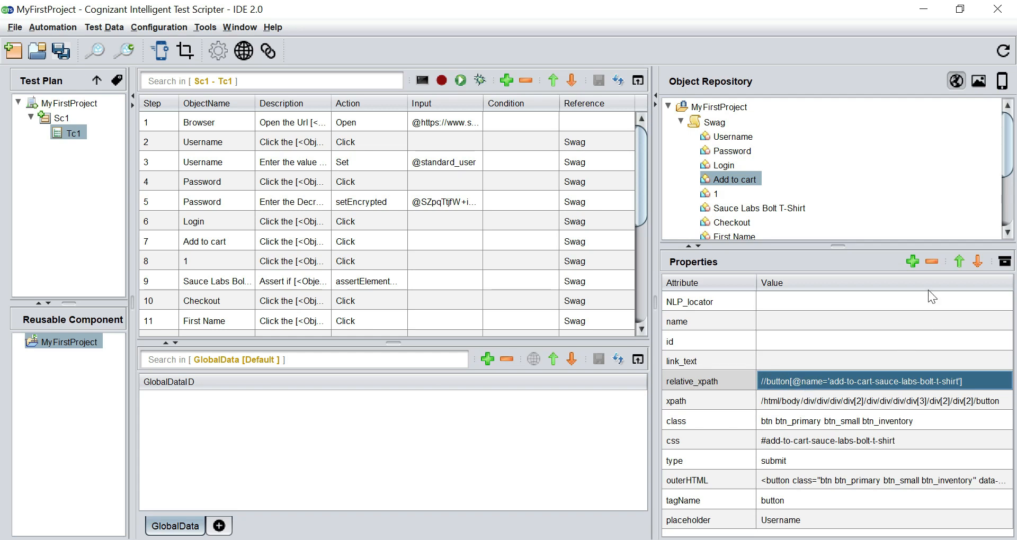
click(959, 261)
click(959, 261)
click(959, 261)
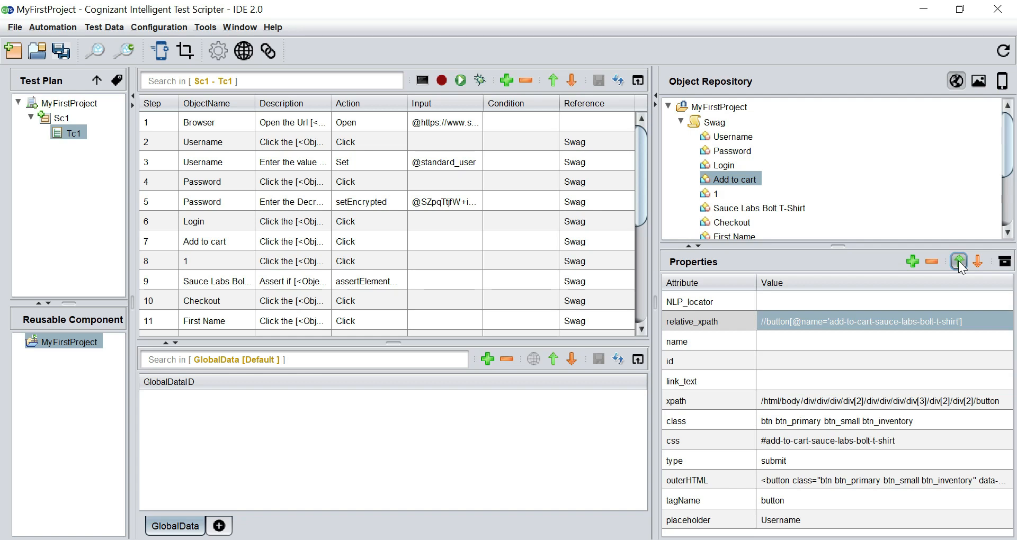
click(959, 260)
click(858, 304)
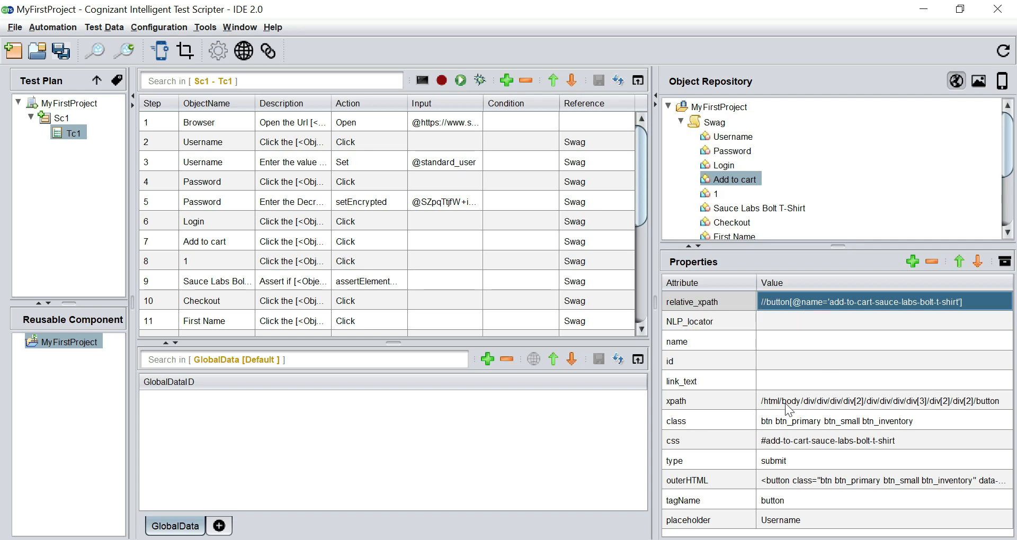
drag(717, 300, 800, 300)
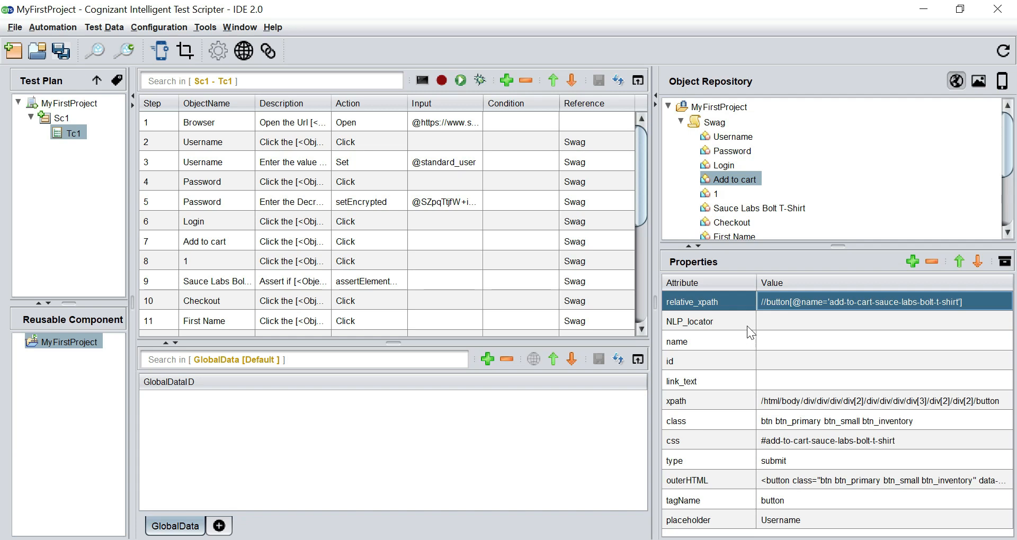
click(735, 180)
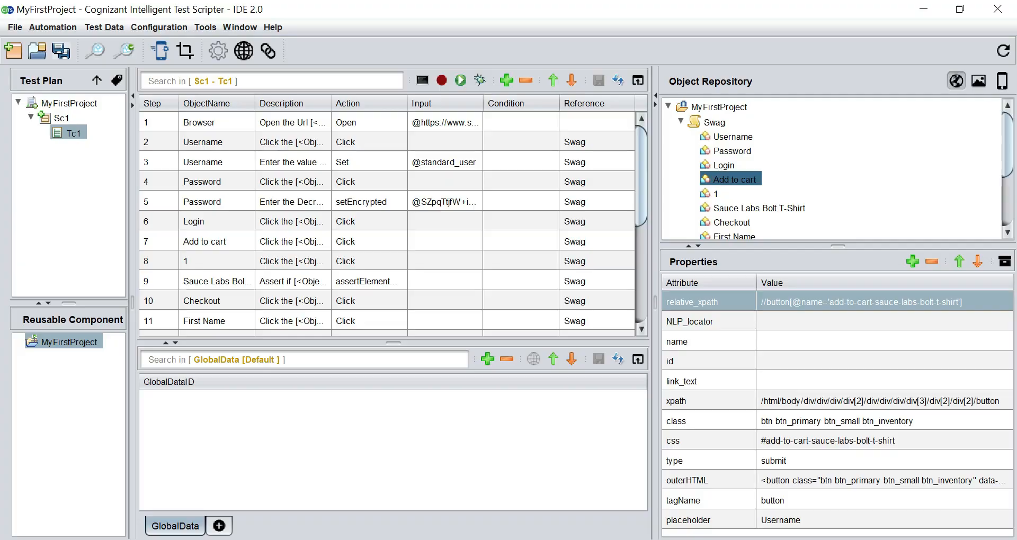
- Switch to the Swag Labs page in Chrome and examine how each product's title relates to its Add to cart button
click(513, 539)
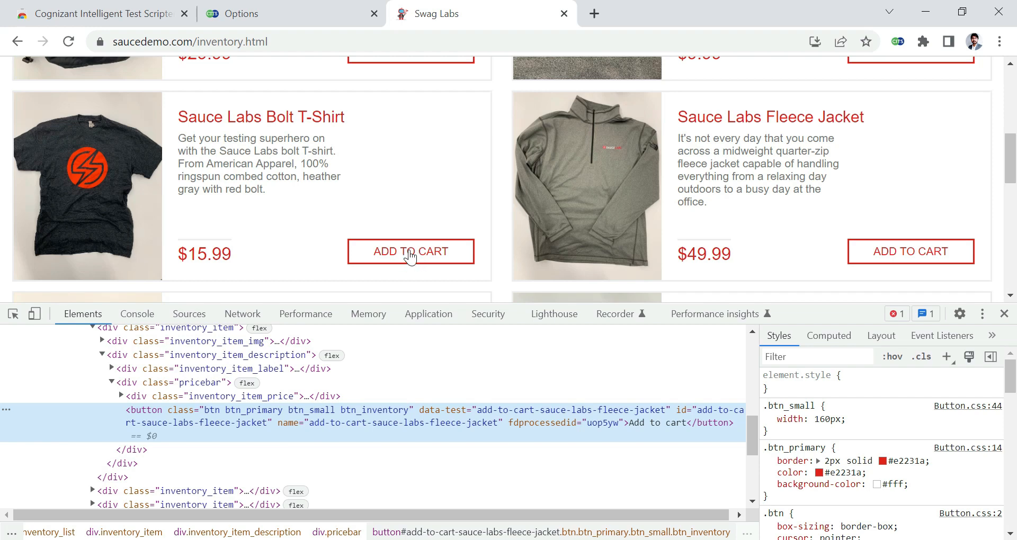
drag(176, 117, 345, 118)
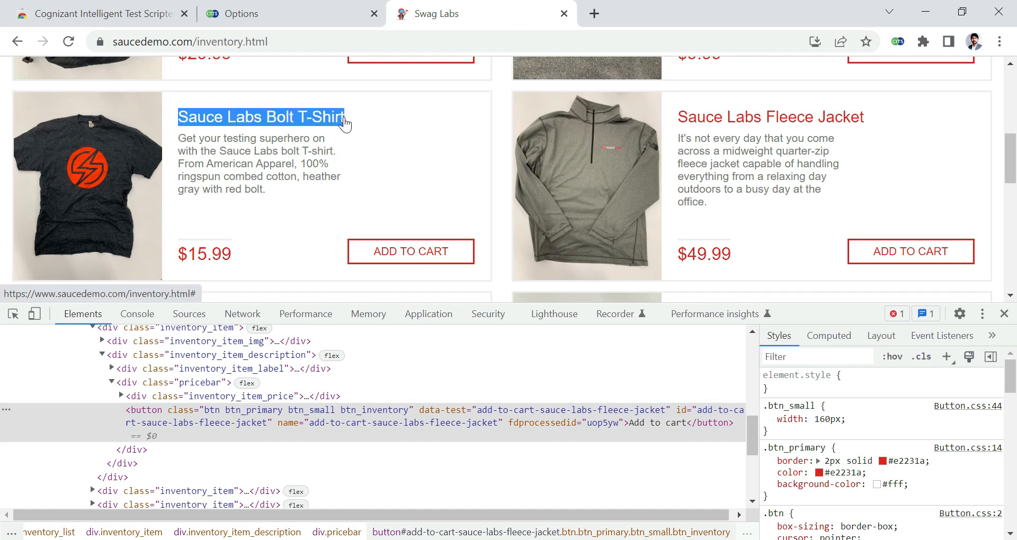
scroll(381, 151, up, 1)
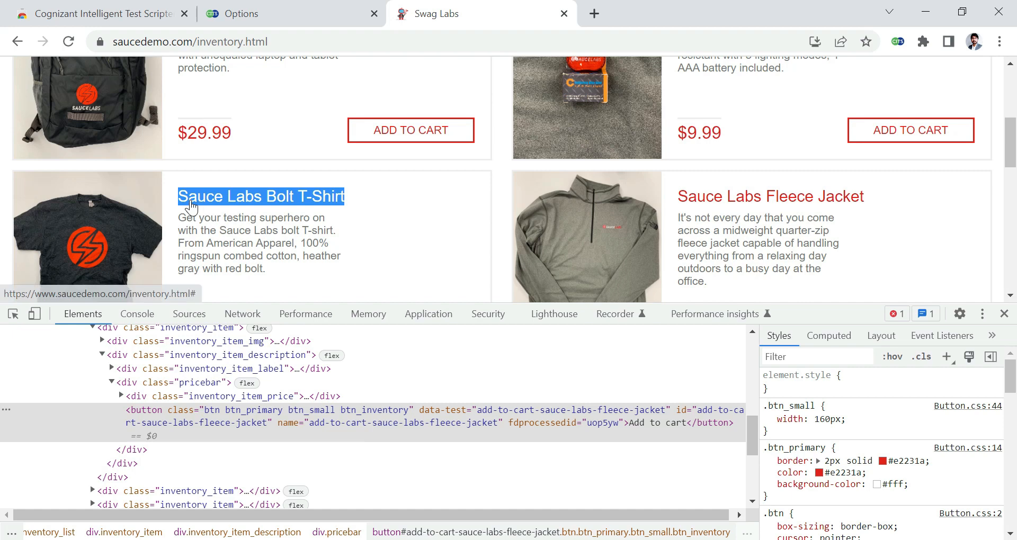
drag(493, 304, 492, 408)
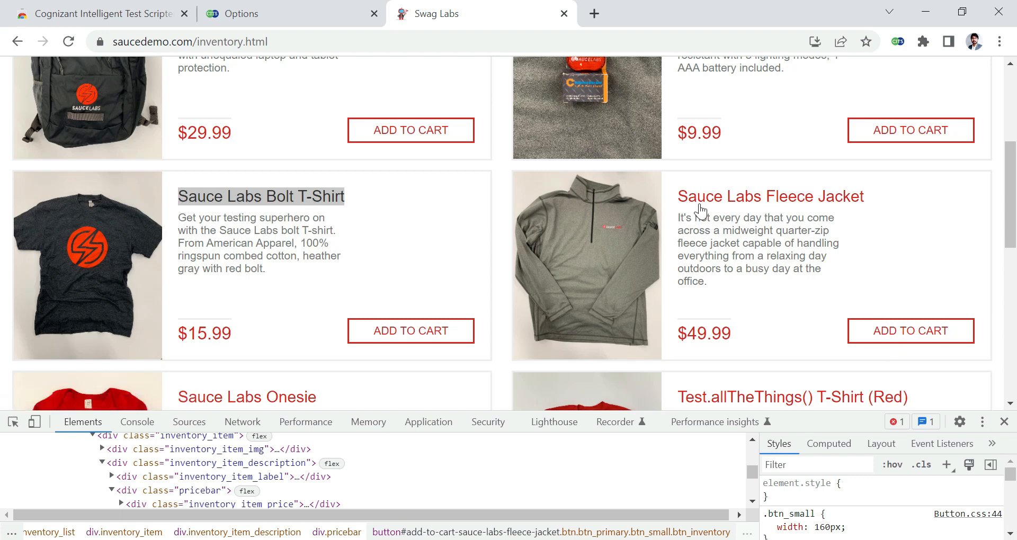
scroll(768, 209, up, 3)
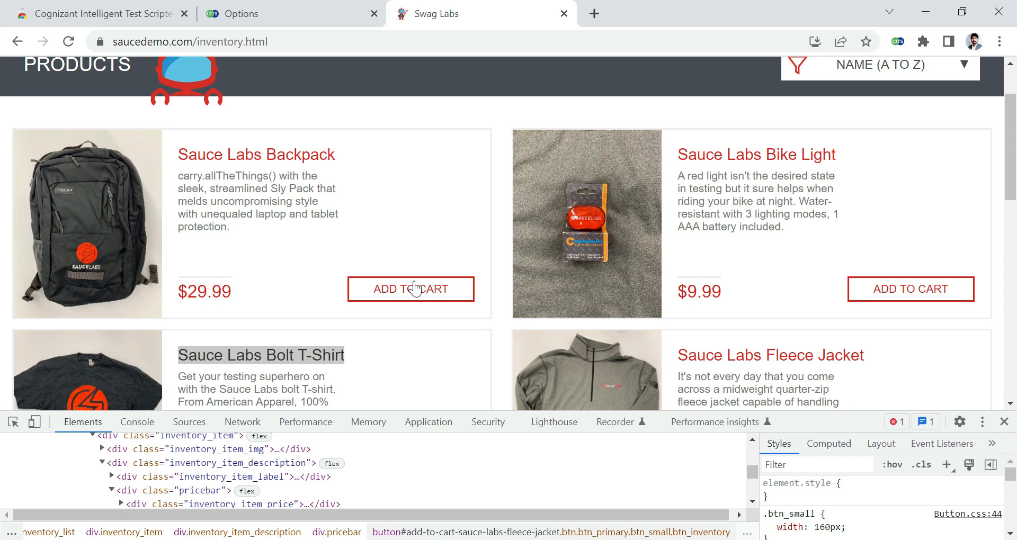
drag(458, 411, 451, 326)
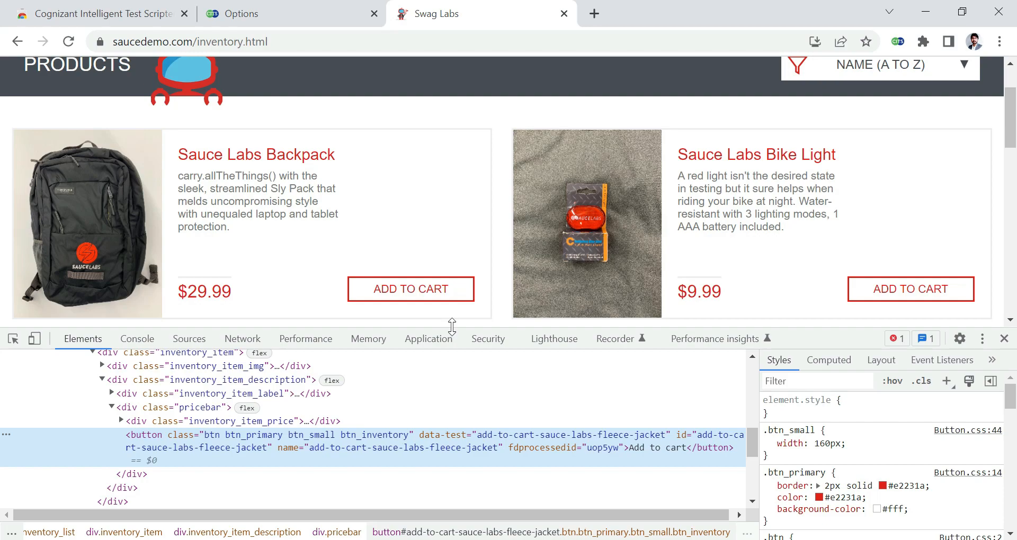
click(569, 539)
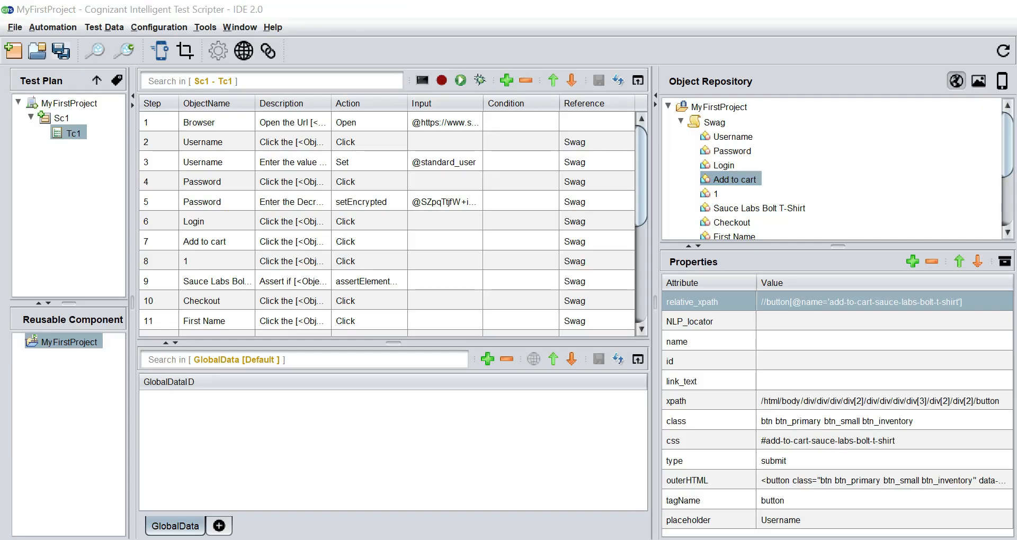
key(alt+Tab)
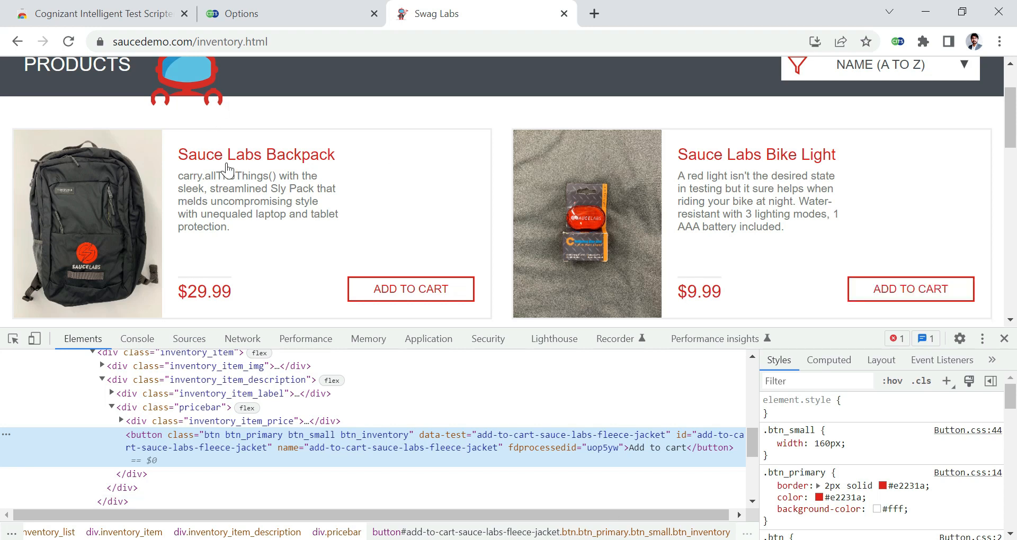
- Inspect the Sauce Labs Backpack title on the page and copy its text from the HTML
click(15, 340)
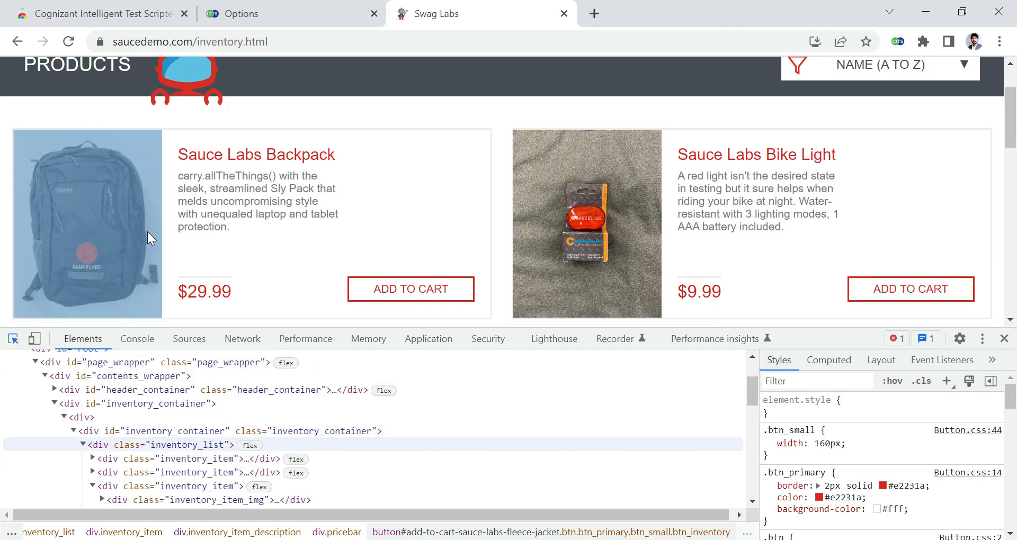
click(194, 157)
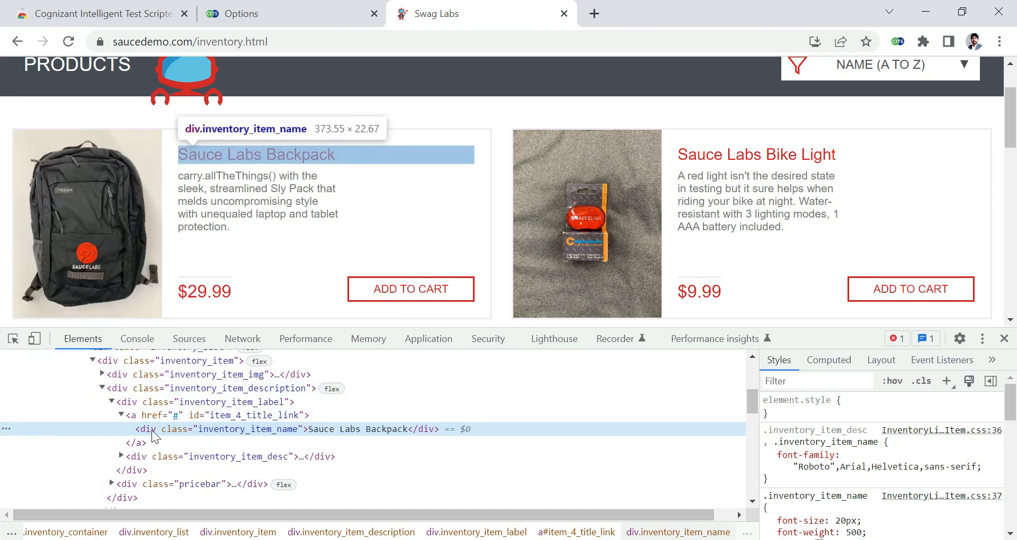
double_click(331, 428)
key(ctrl+c)
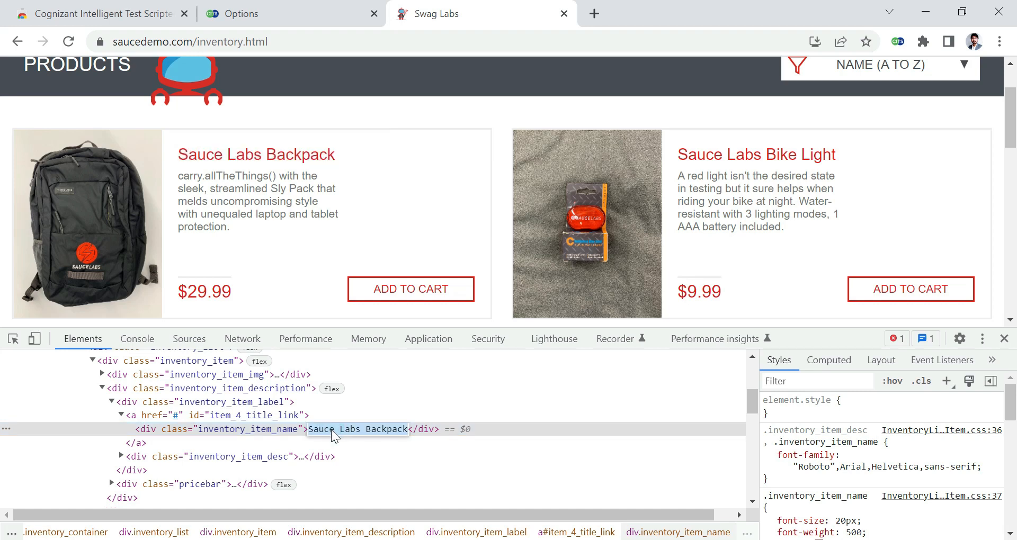
- Search the page's HTML with the XPath //a/div[text()='Sauce Labs Backpack'], reusing the copied product title
click(77, 485)
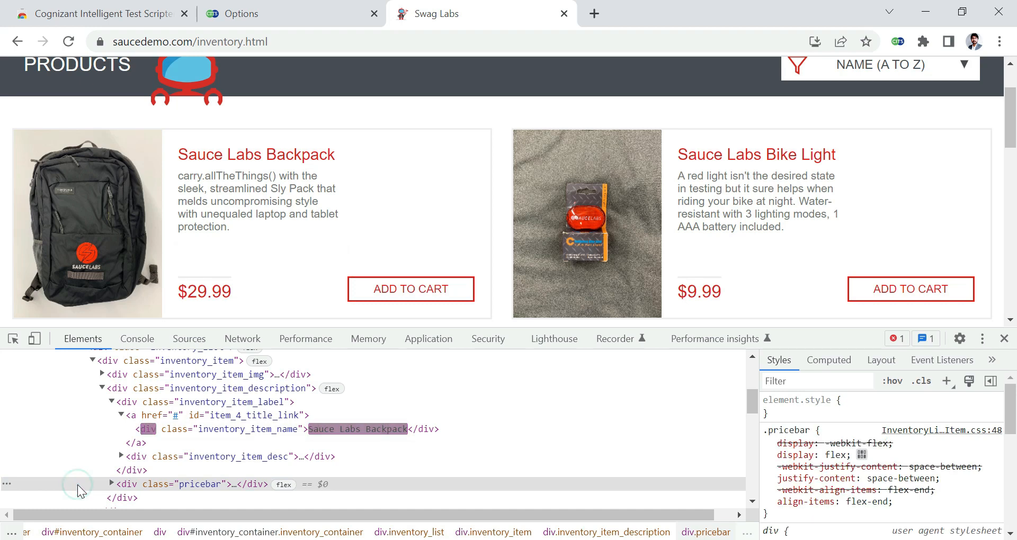
key(ctrl+f)
text(//)
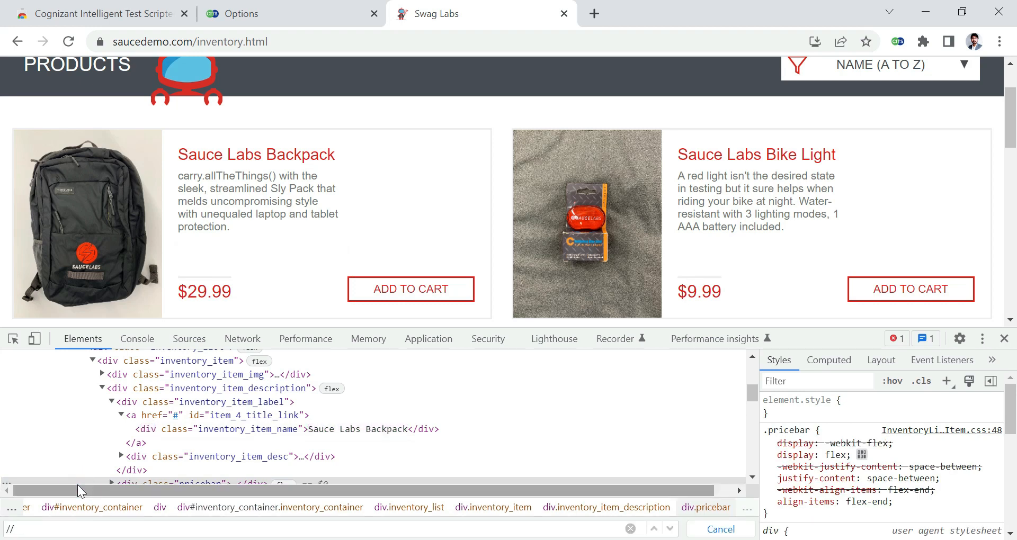
text(a/div)
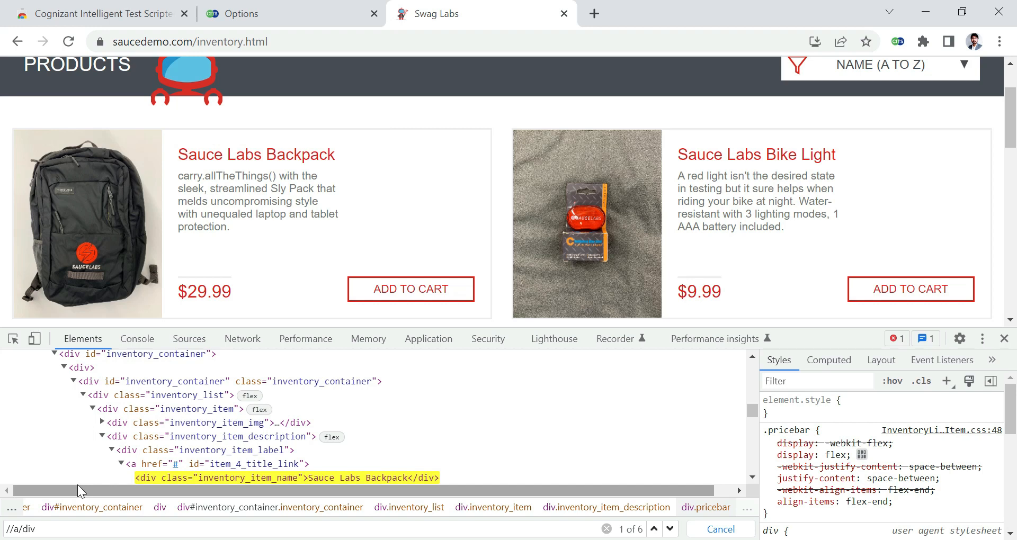
text([])
text(text)
text(()='')
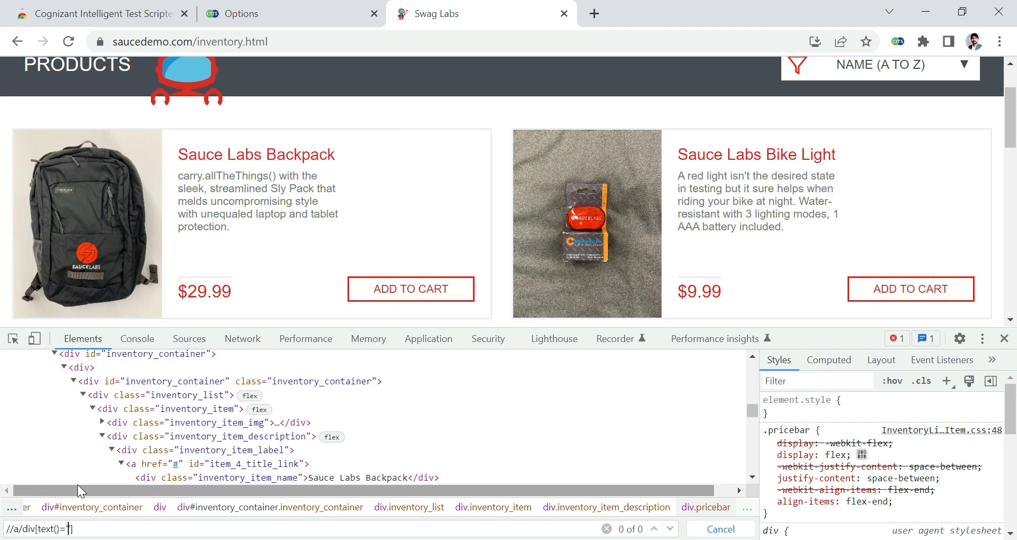
key(ctrl+v)
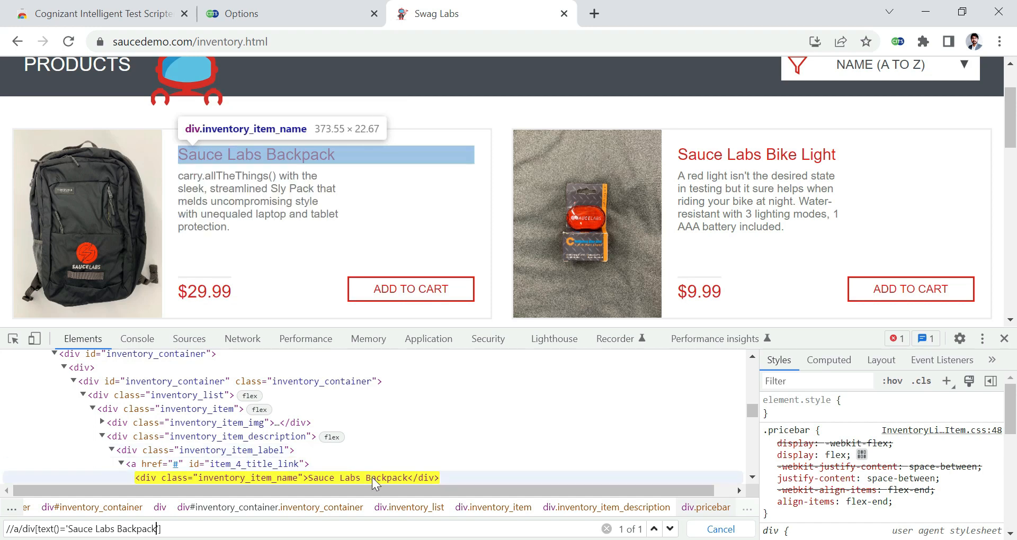
- Inspect the Sauce Labs Backpack's Add to cart button and extend the XPath search with /following::button[1]
scroll(352, 424, down, 1)
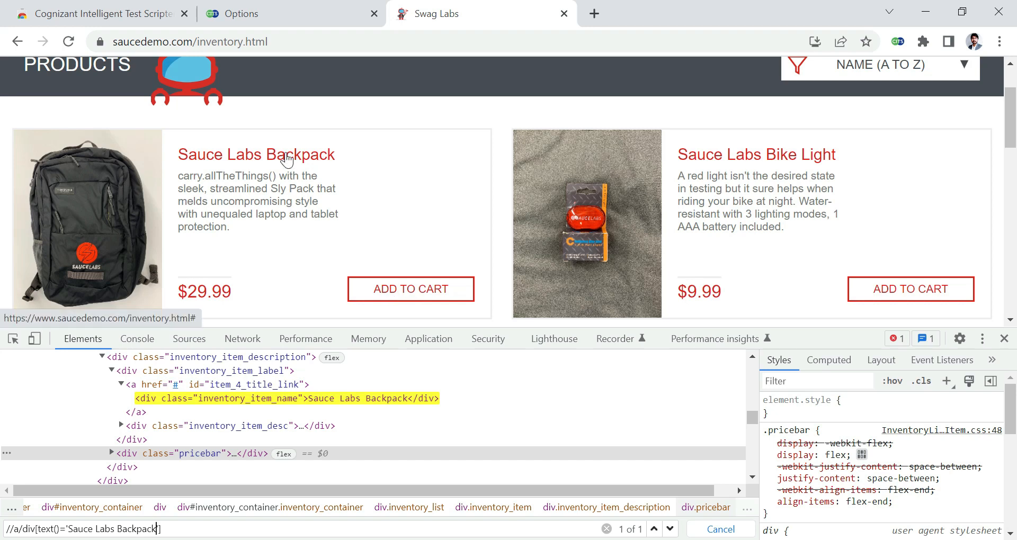
click(14, 339)
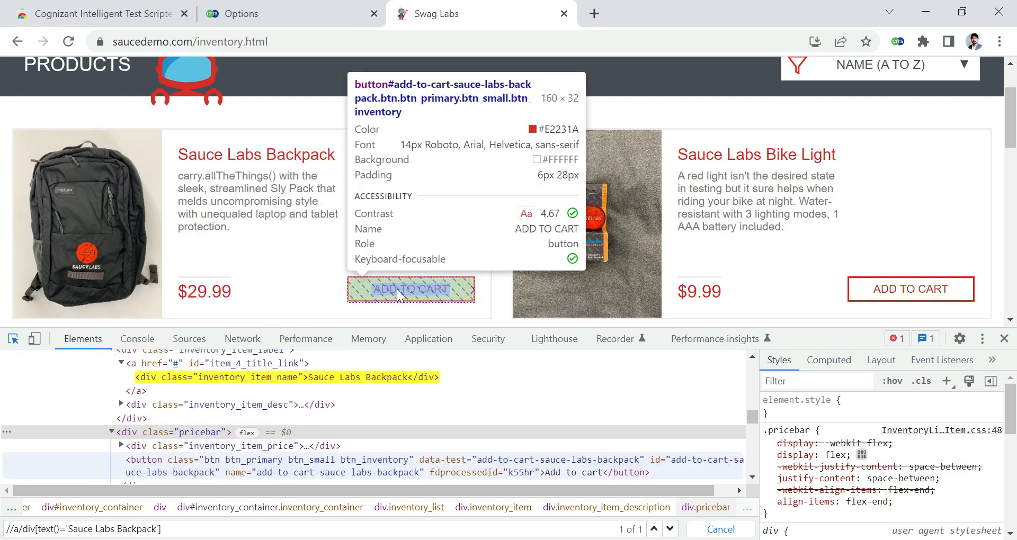
click(398, 295)
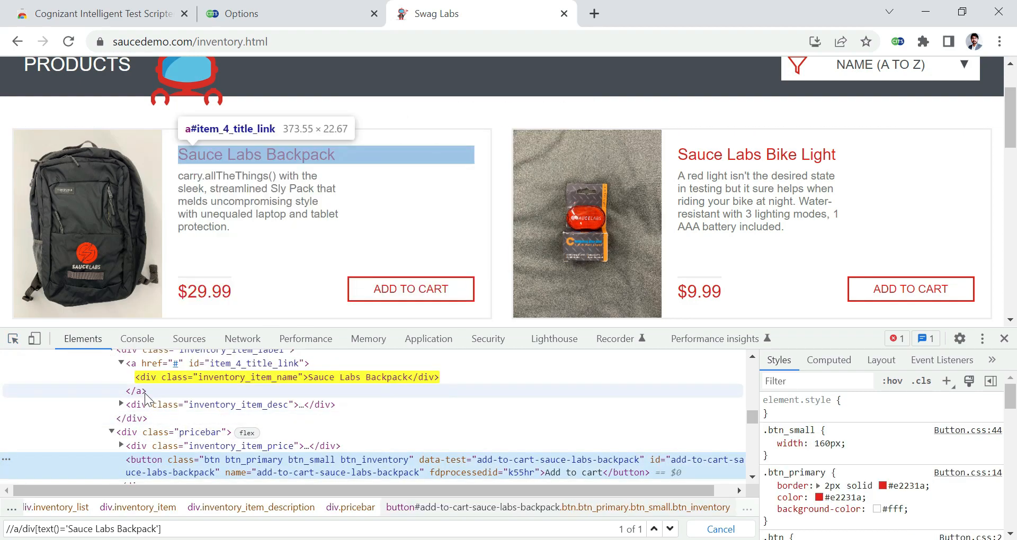
scroll(147, 459, down, 3)
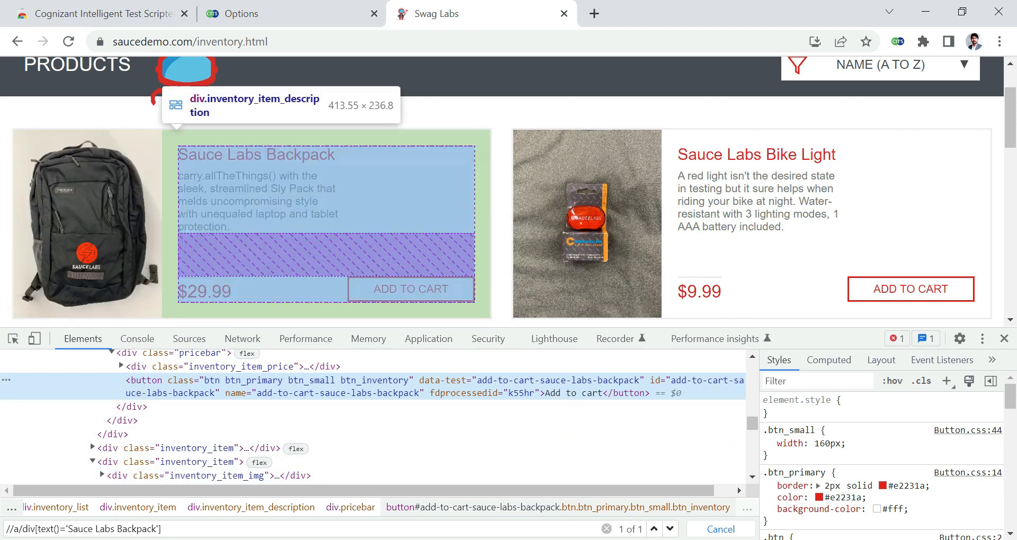
click(178, 529)
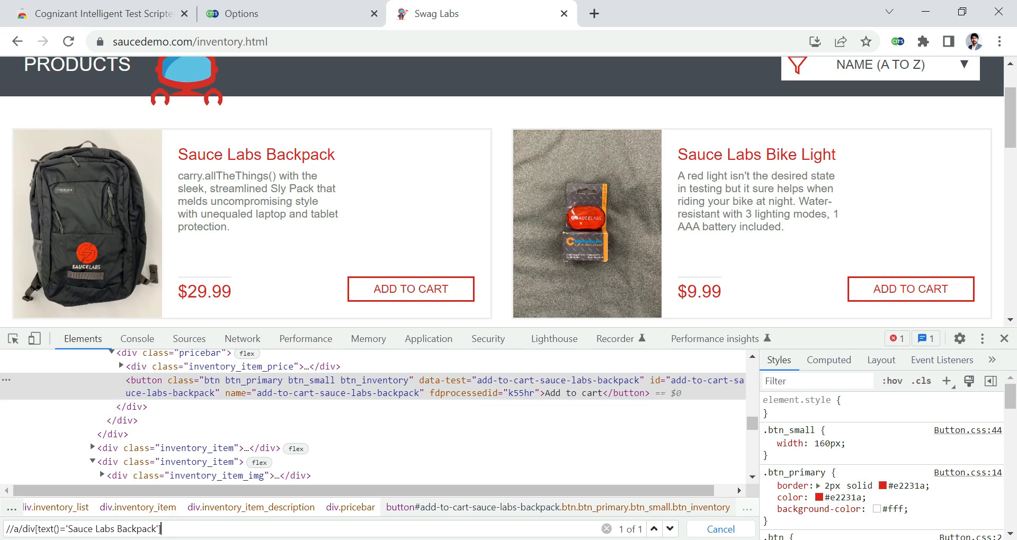
text(/following::button)
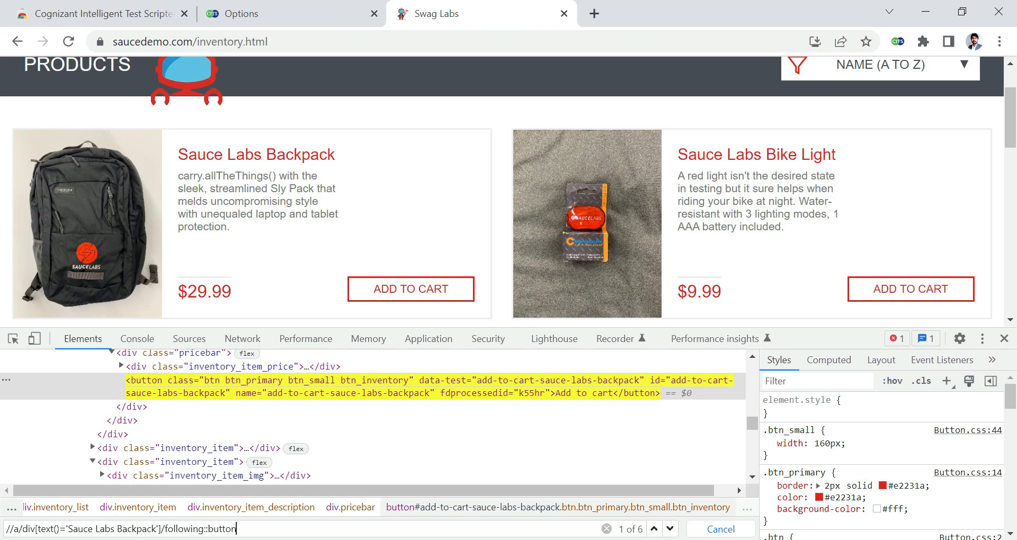
text([1])
drag(268, 529, 3, 527)
click(92, 529)
drag(68, 529, 157, 528)
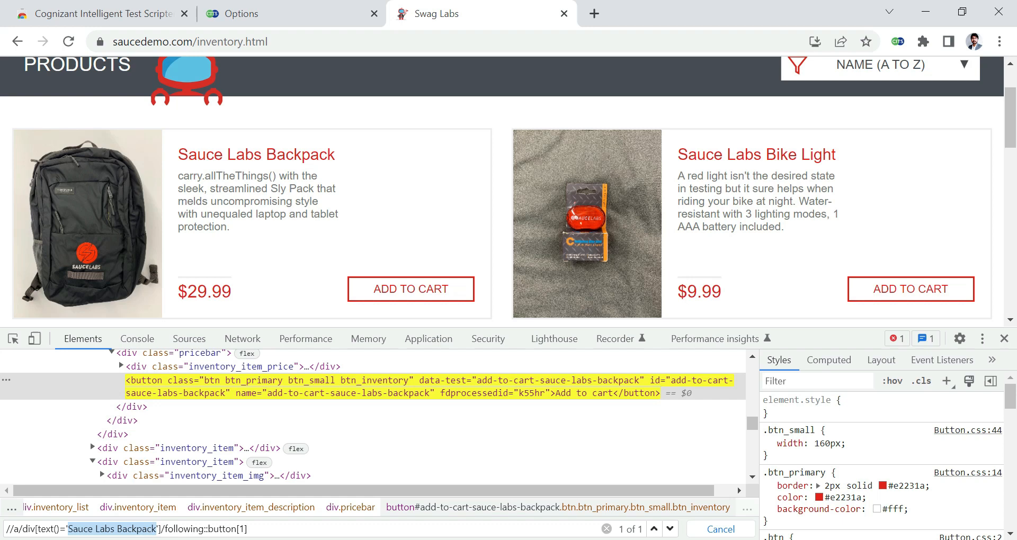
double_click(125, 529)
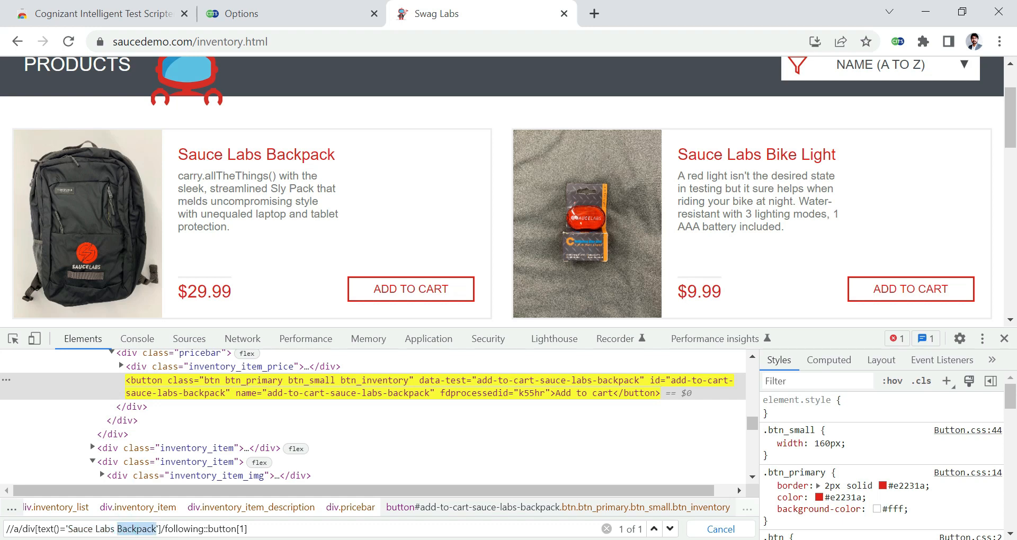
drag(68, 529, 156, 528)
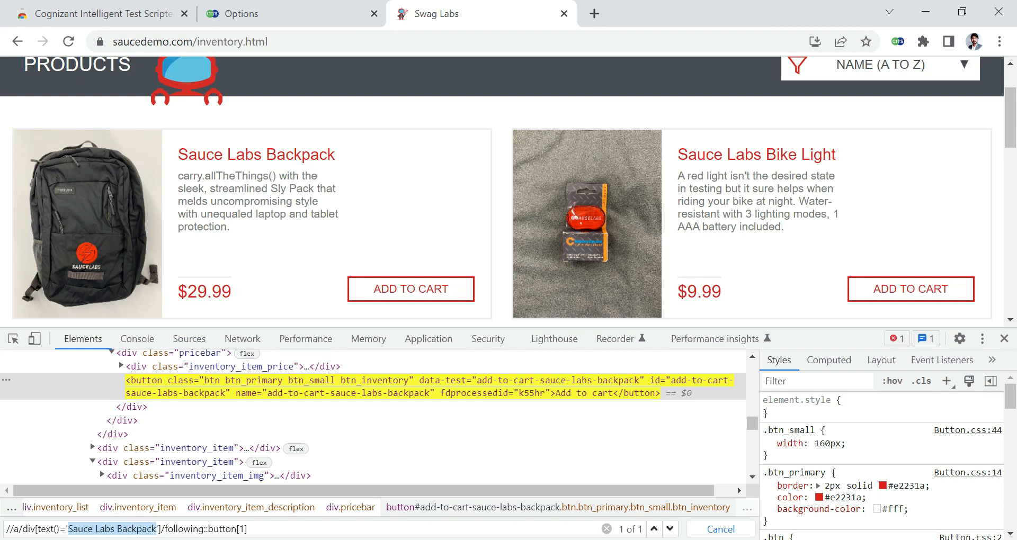
- Inspect the Sauce Labs Bike Light title on the page and copy its text from the HTML
click(14, 339)
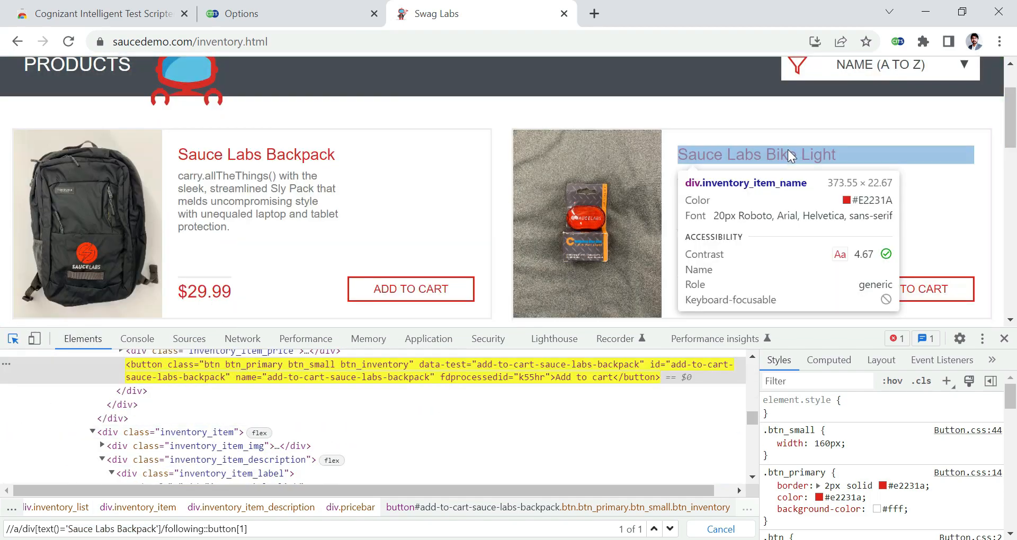
click(13, 339)
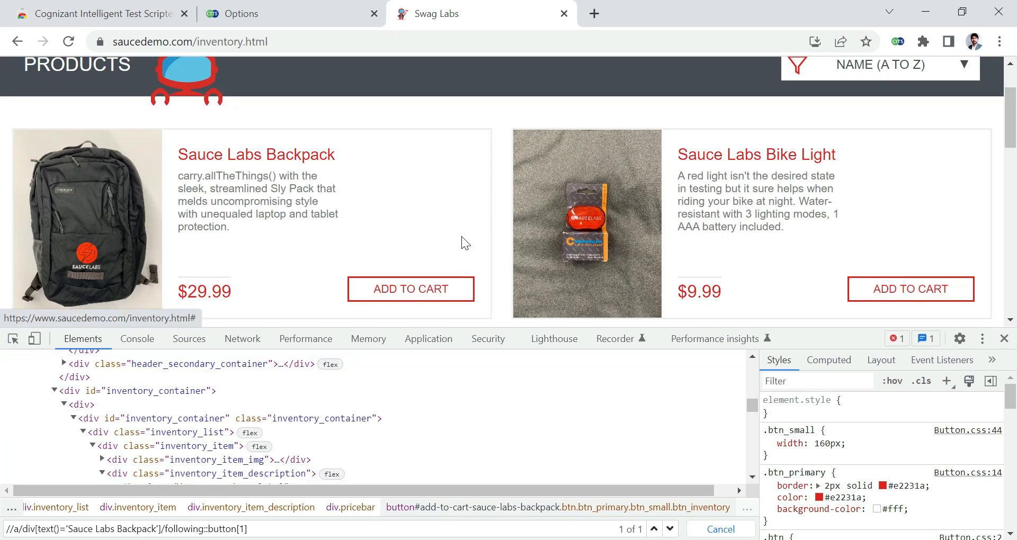
click(14, 340)
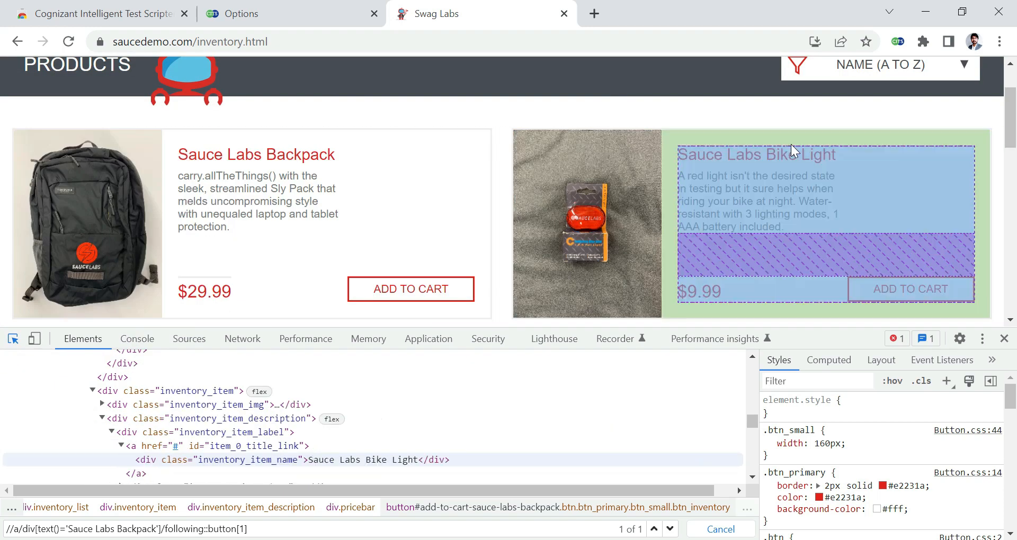
click(796, 144)
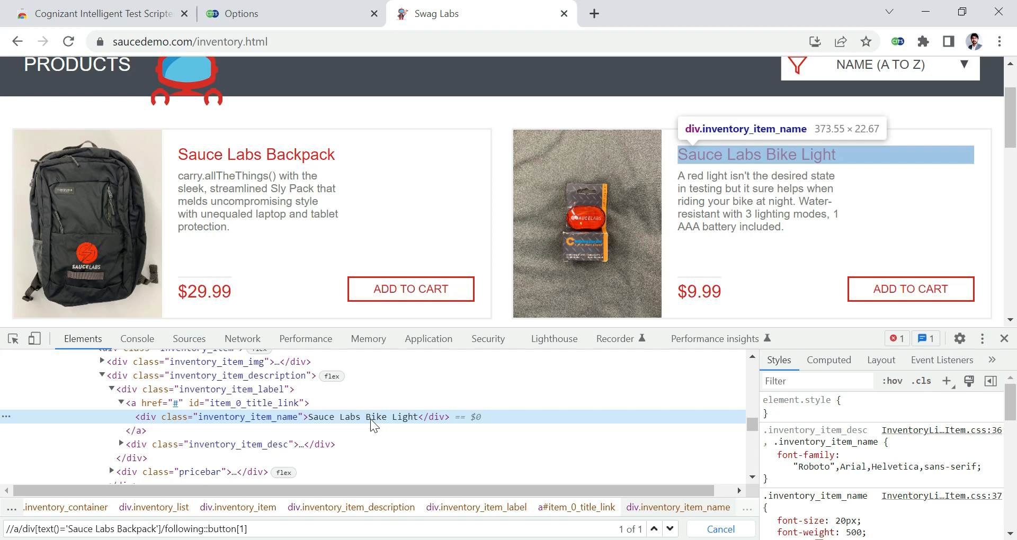
double_click(371, 418)
key(ctrl+c)
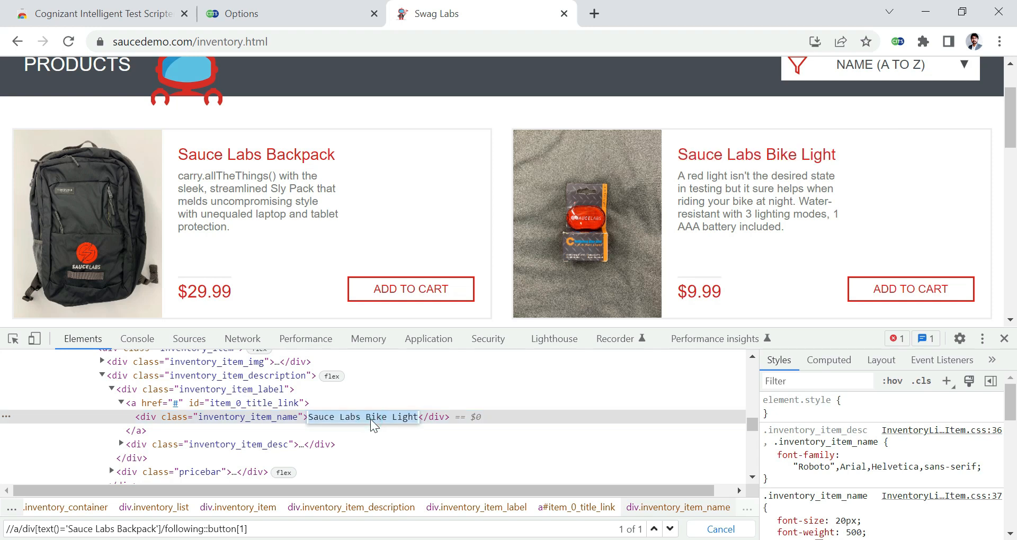
- Replace the product title in the XPath search with Sauce Labs Bike Light and copy the whole expression
click(69, 528)
drag(69, 529, 157, 529)
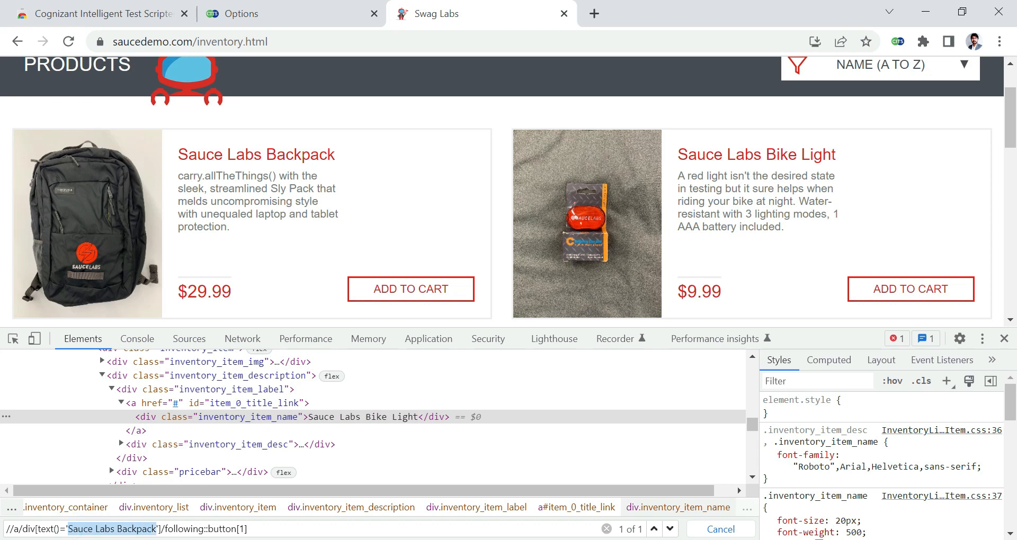
key(ctrl+v)
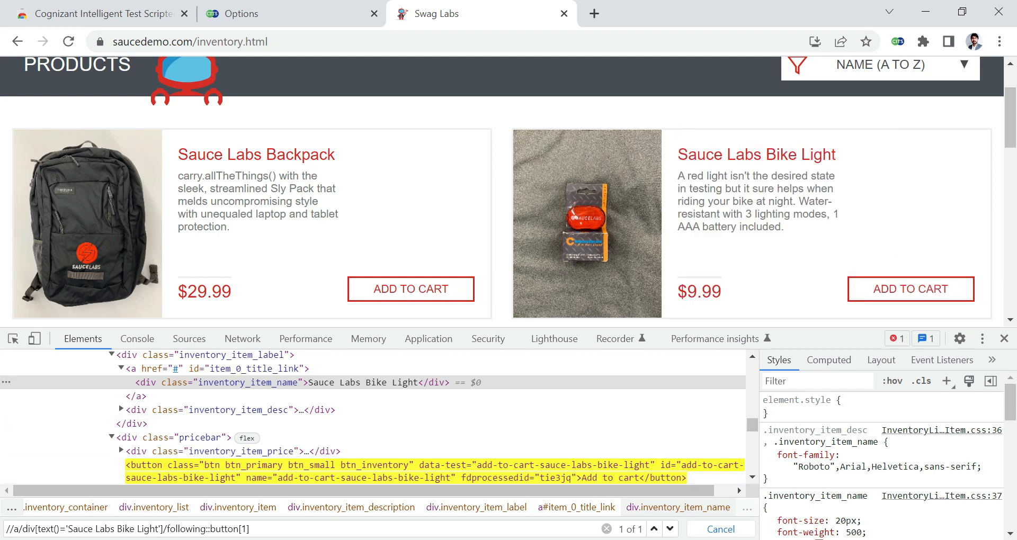
drag(250, 529, 2, 537)
key(ctrl+c)
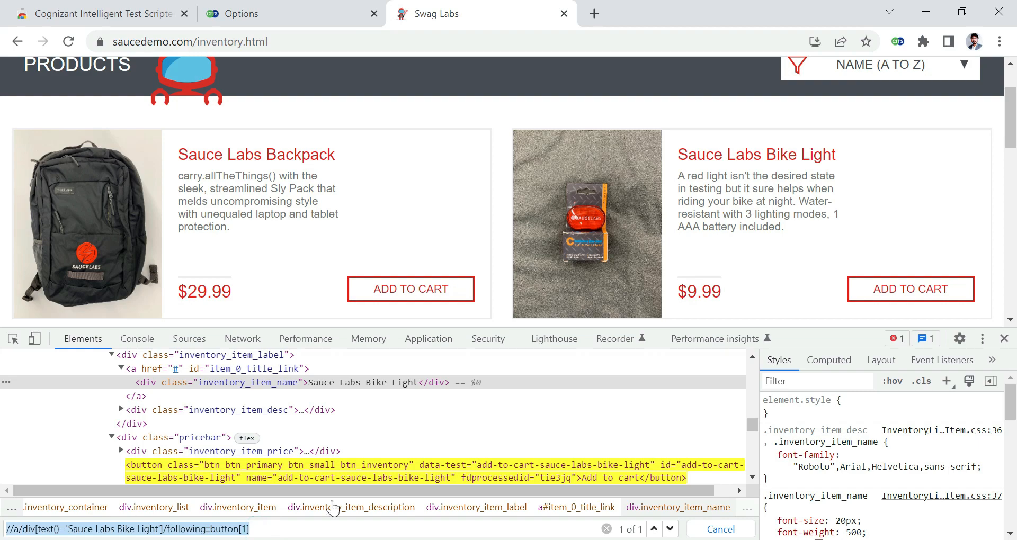
- Switch to Cognizant Intelligent Test Scripter and clear every attribute value in the Add to cart object's properties
key(alt+Tab)
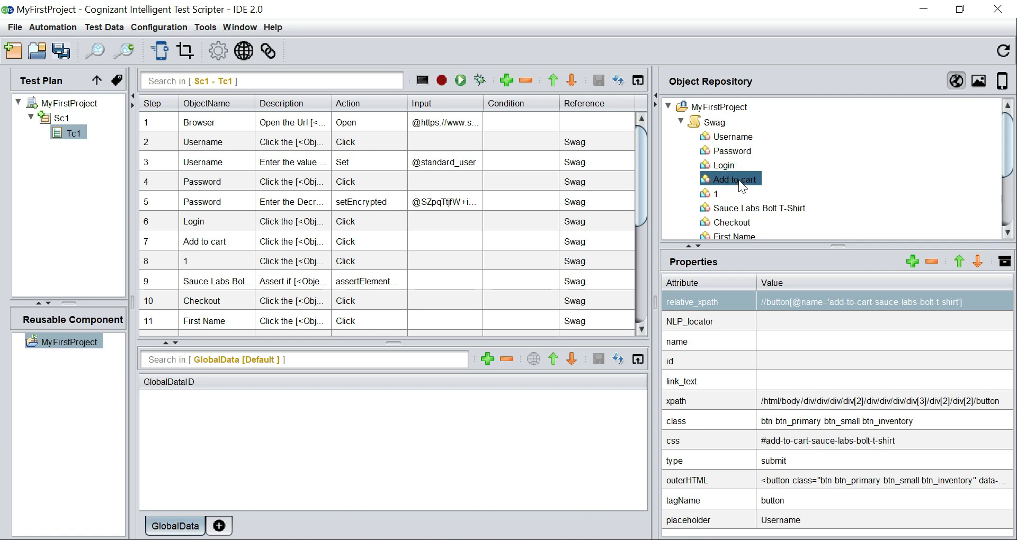
click(795, 370)
drag(787, 309, 796, 534)
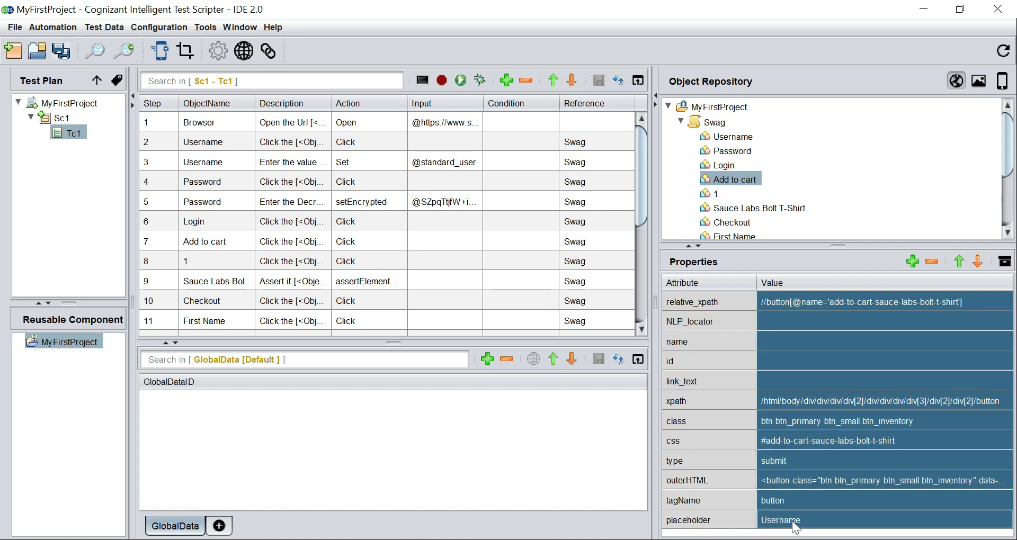
key(Delete)
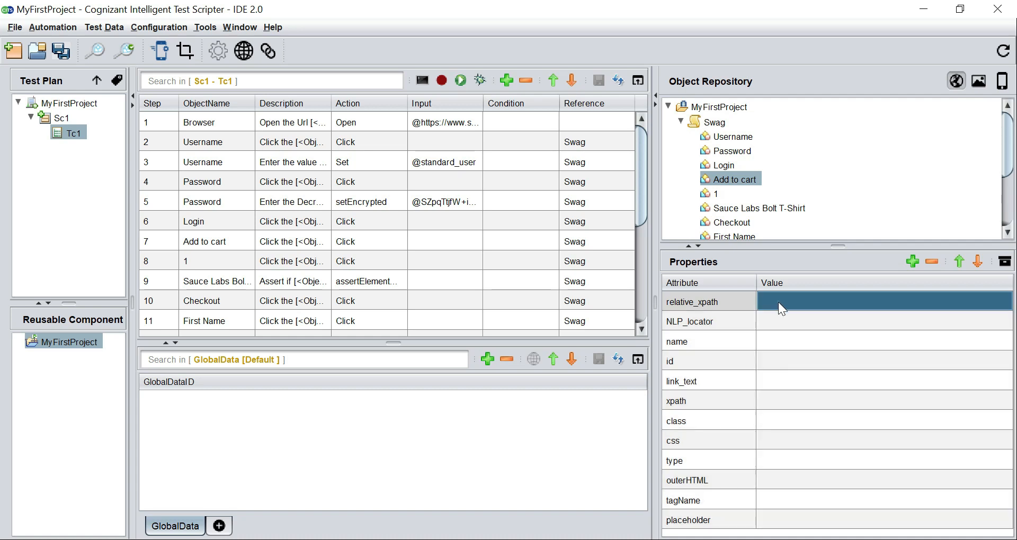
- Set the Add to cart object's relative_xpath to the copied //a/div[text()='Sauce Labs Bike Light']/following::button[1]
double_click(778, 302)
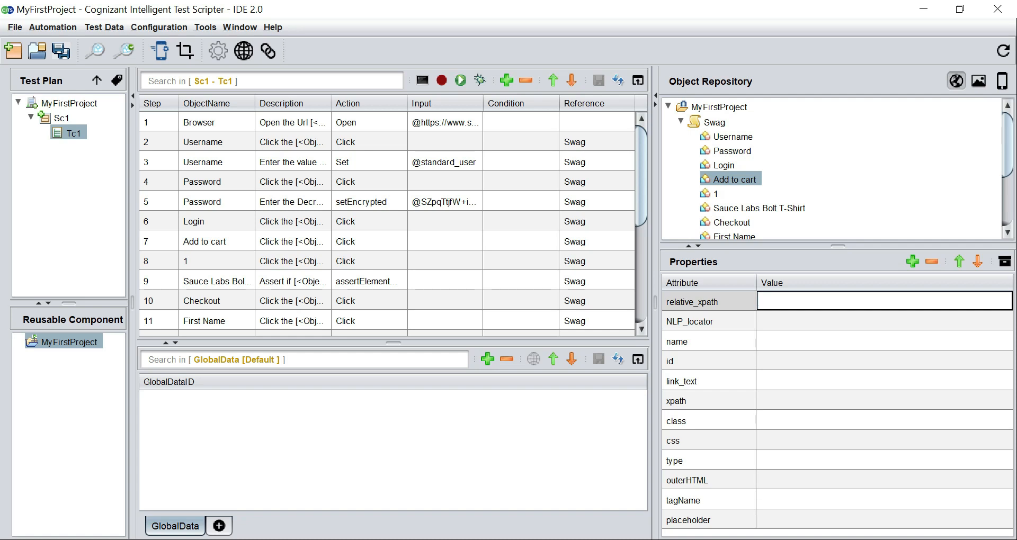
key(ctrl+v)
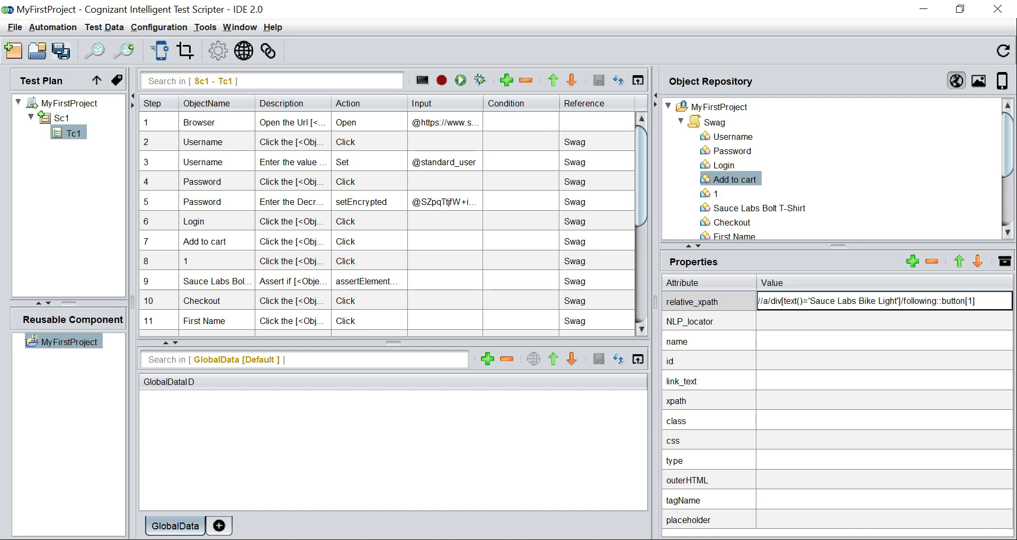
click(807, 358)
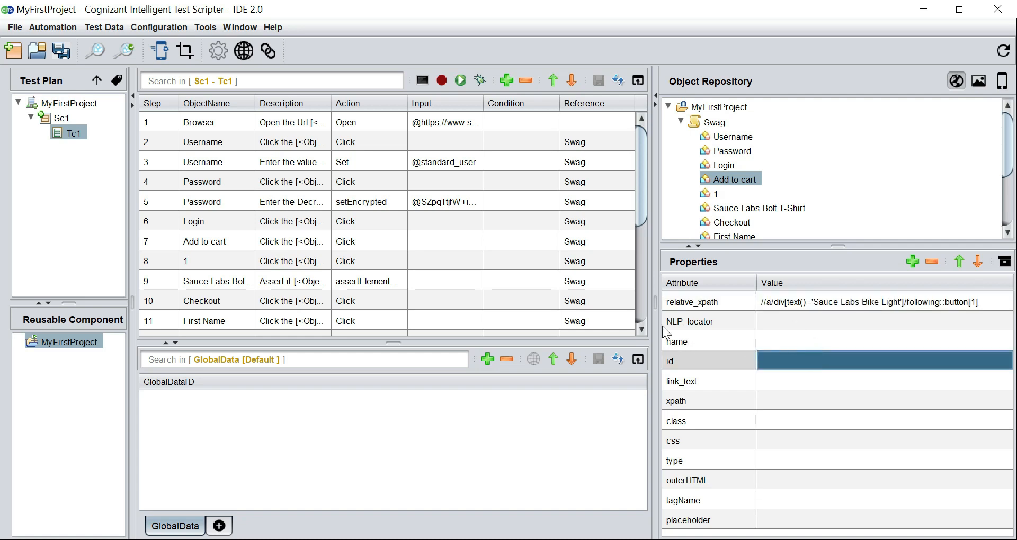
drag(653, 311, 645, 312)
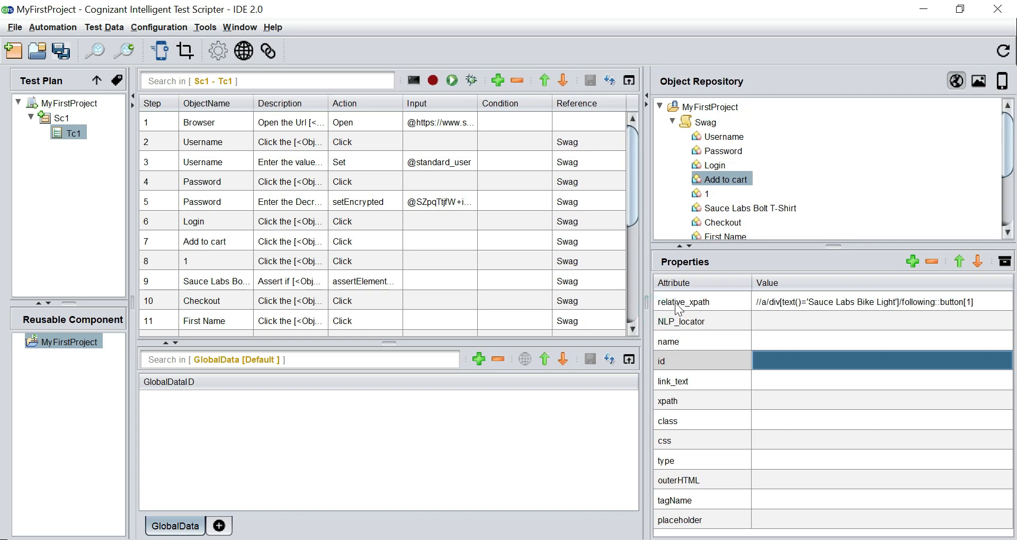
- Replace the product title Sauce Labs Bike Light inside the relative_xpath value with the placeholder #nameofItem
click(813, 302)
click(813, 302)
drag(820, 301, 894, 301)
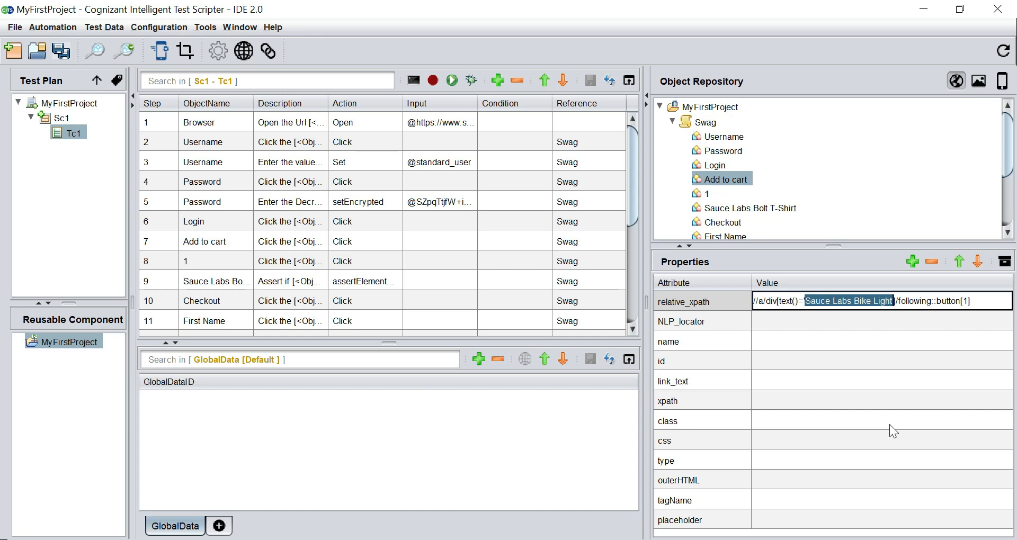
key(BackSpace)
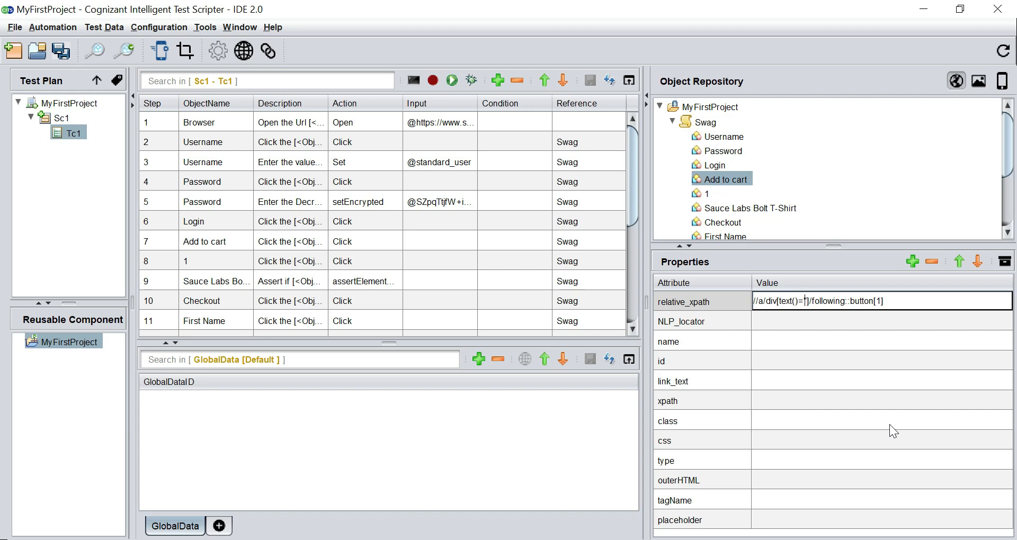
text(#)
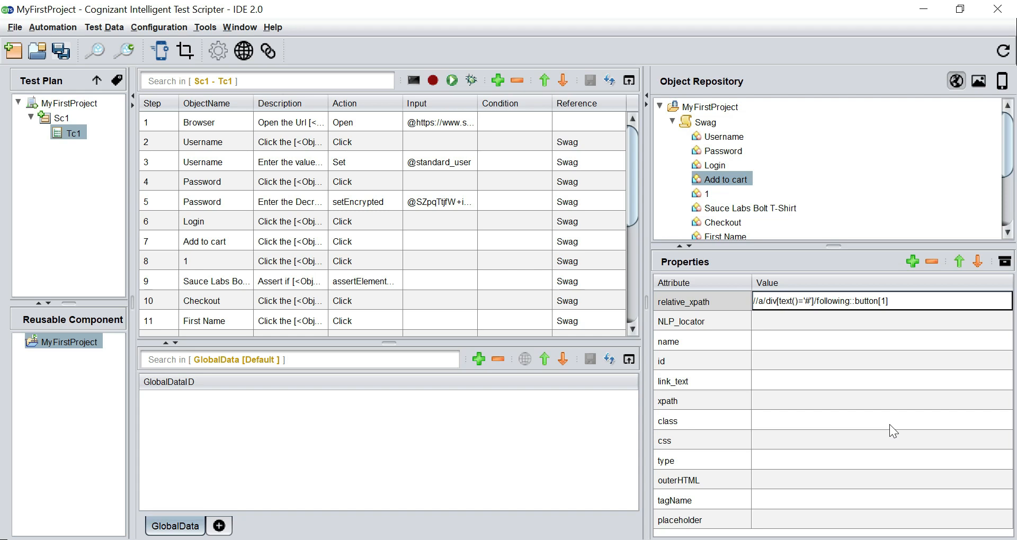
text(na)
text(me)
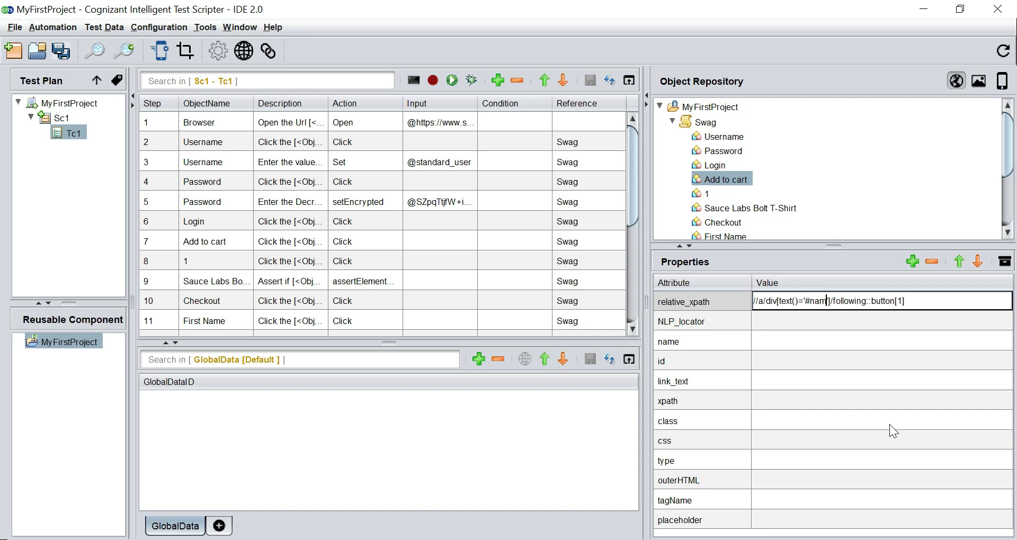
text(of)
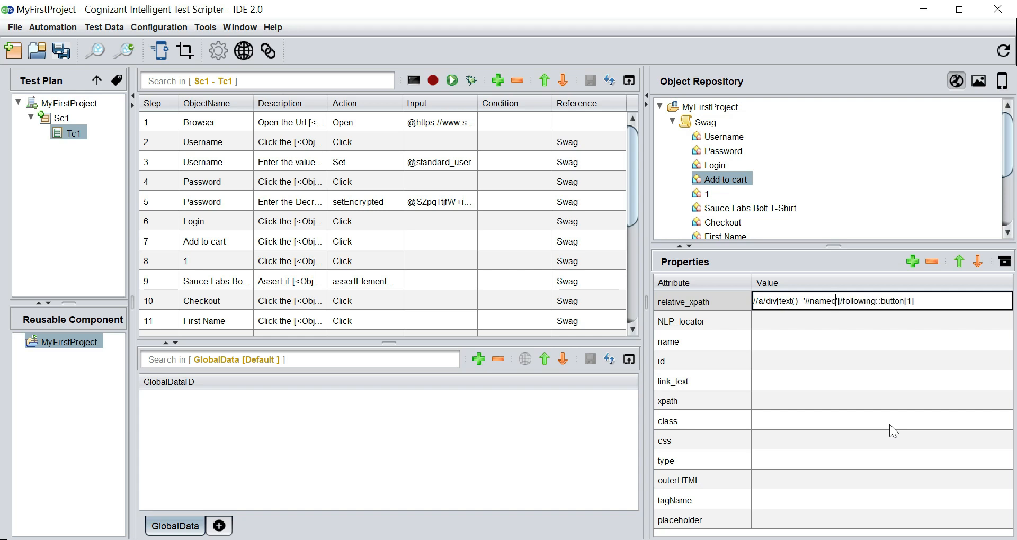
text(Item)
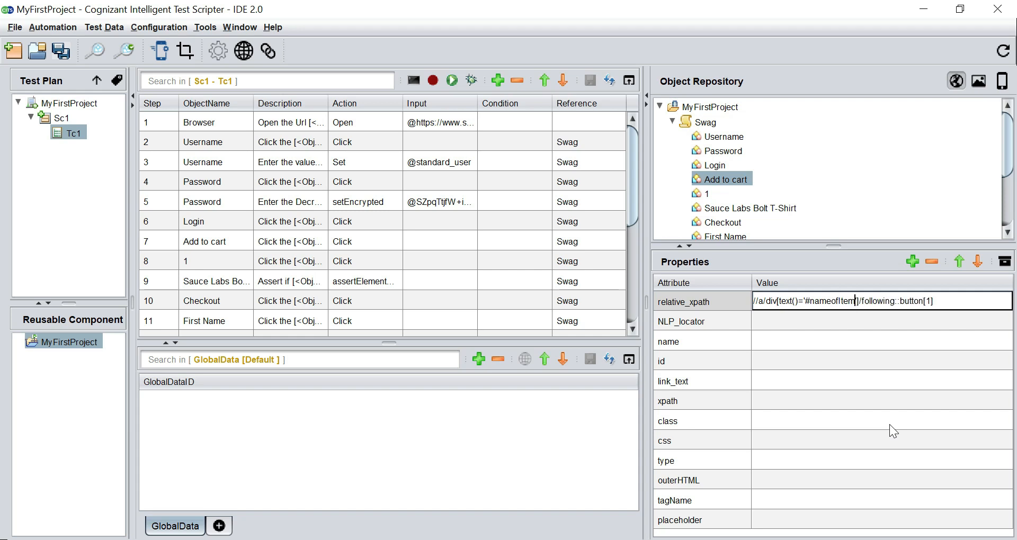
- Insert a new step directly after the Login step in Tc1 and assign the Add to cart object to it
click(890, 425)
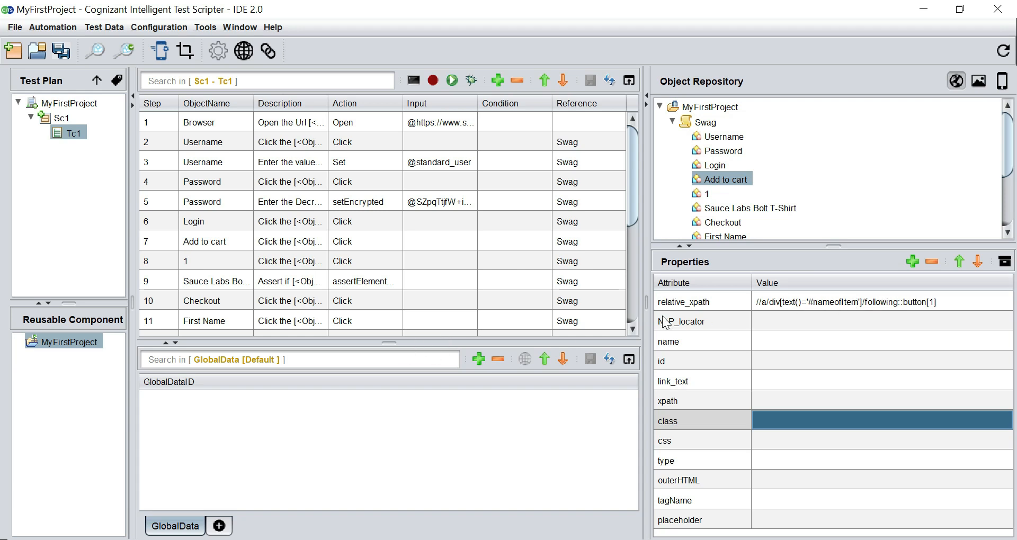
drag(646, 305, 720, 307)
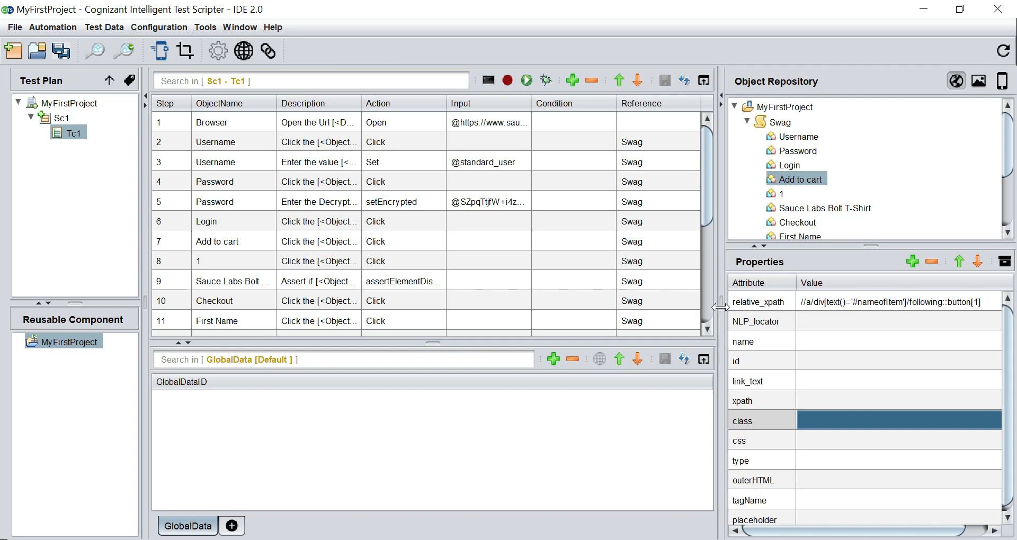
click(202, 244)
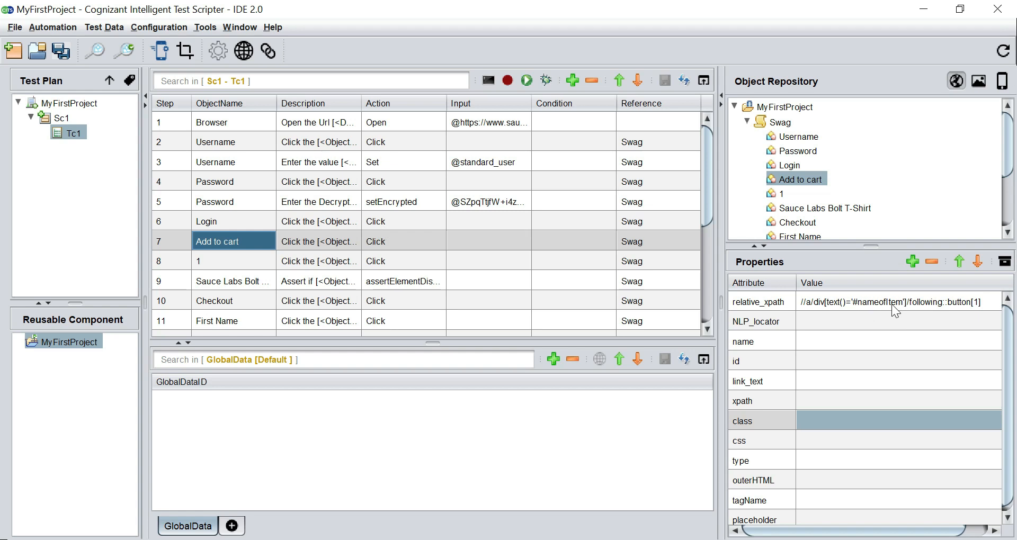
click(227, 225)
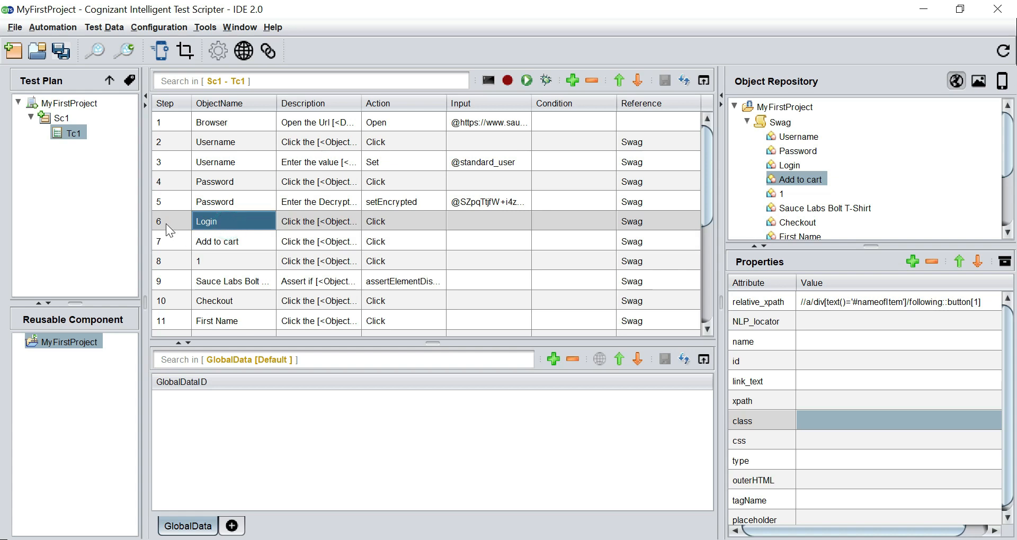
click(572, 80)
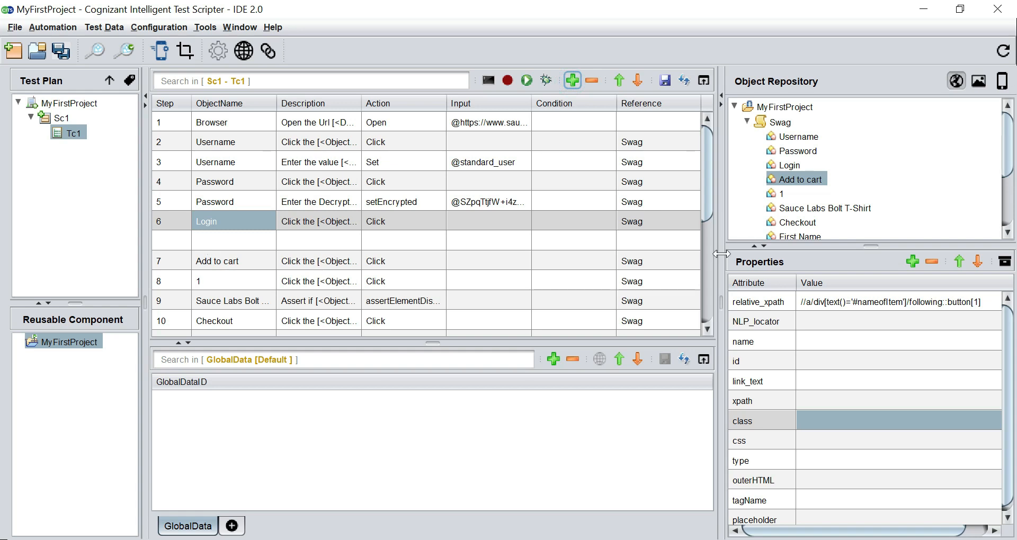
click(809, 180)
drag(809, 180, 232, 252)
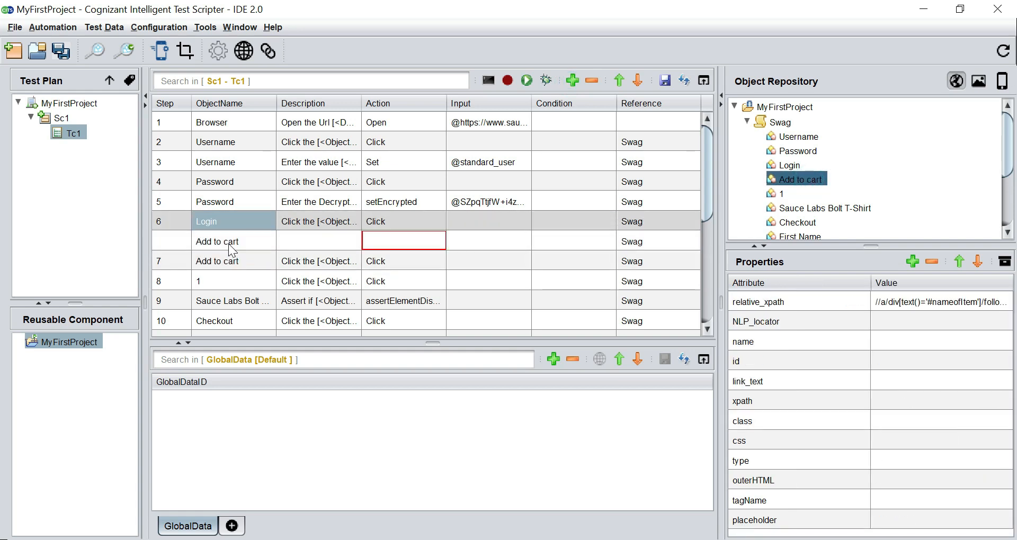
- Set the new Add to cart step's action to setObjectProperty and save the test case
drag(448, 104, 493, 109)
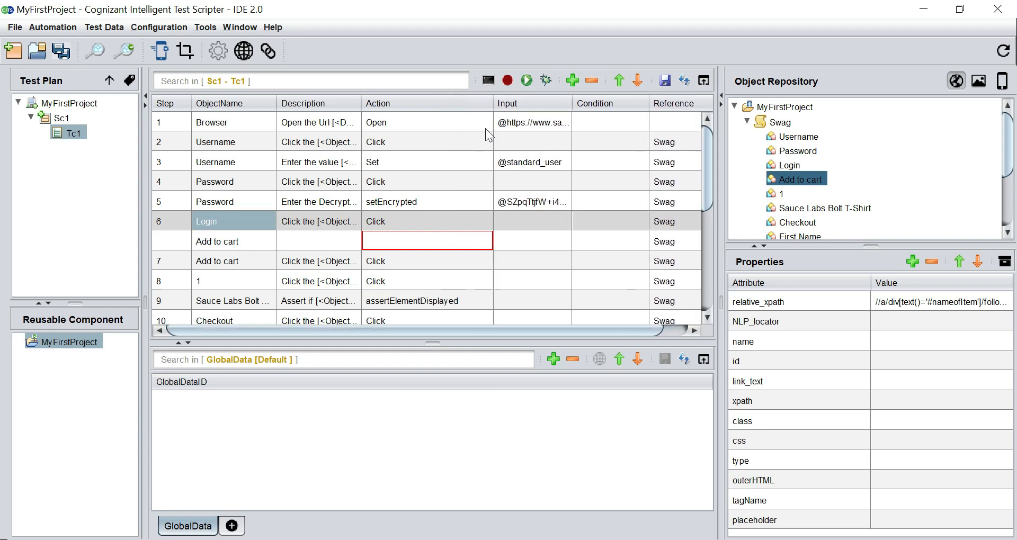
click(404, 241)
click(404, 242)
text(setobject)
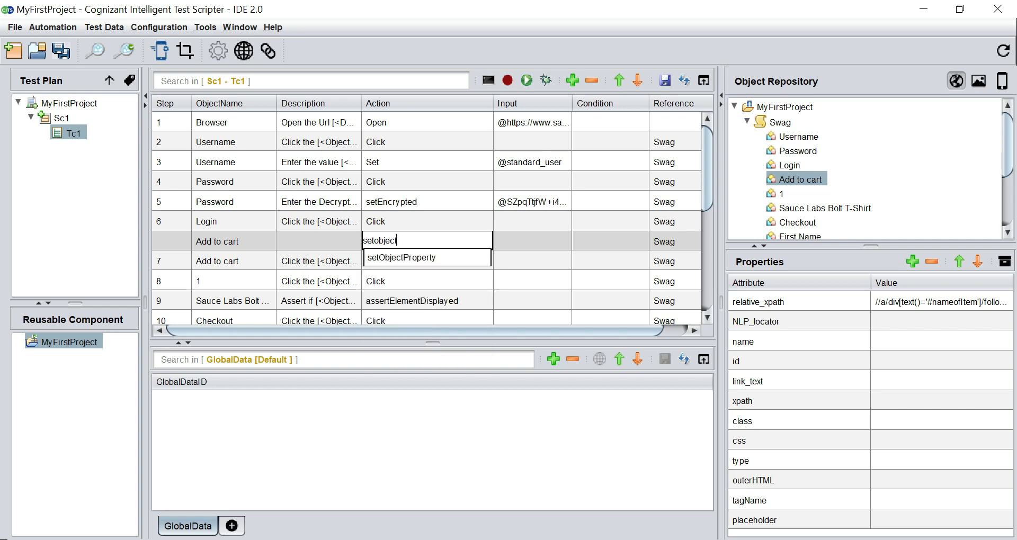
key(Down)
key(Return)
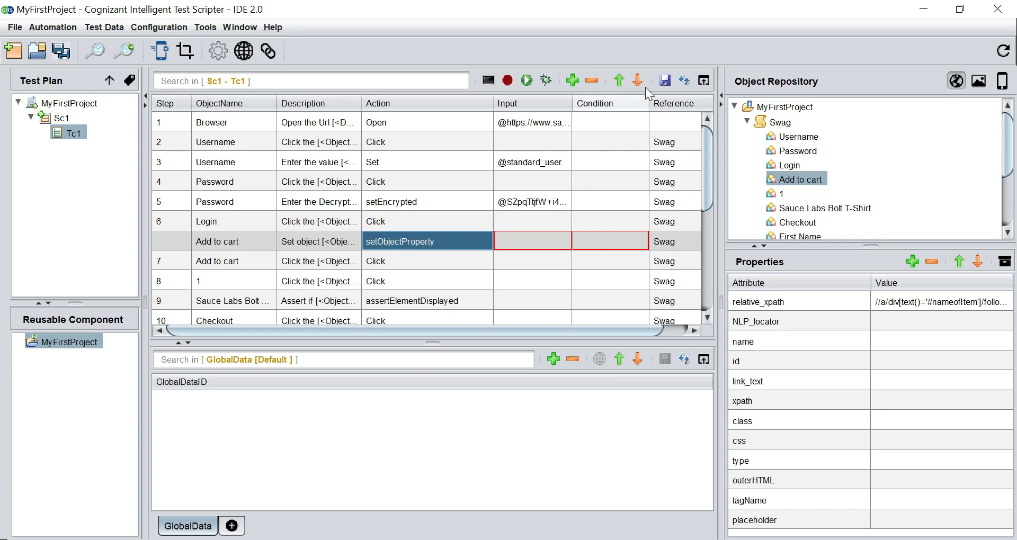
key(ctrl+s)
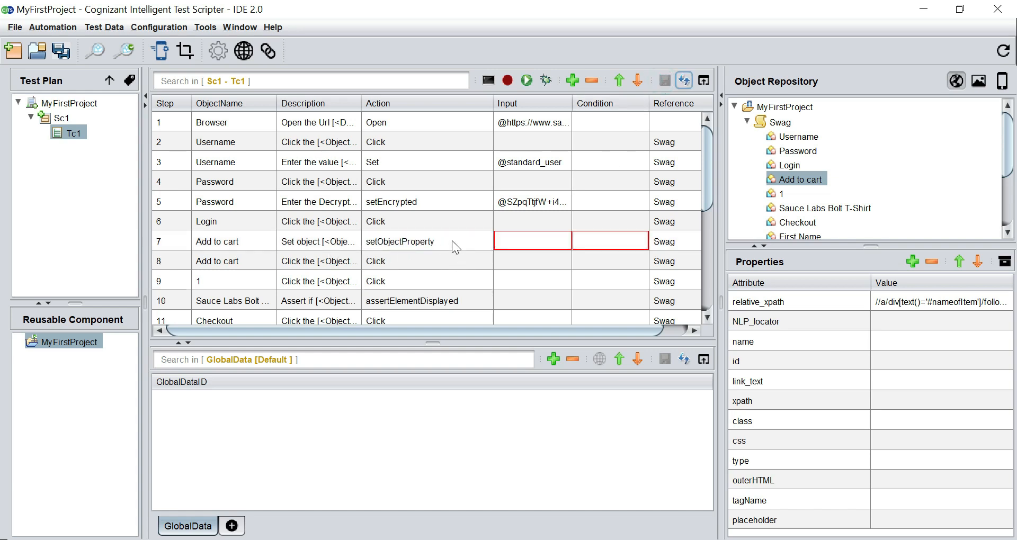
- Copy the placeholder #nameofItem from the Add to cart object's relative_xpath into the setObjectProperty step's condition
click(935, 303)
double_click(936, 304)
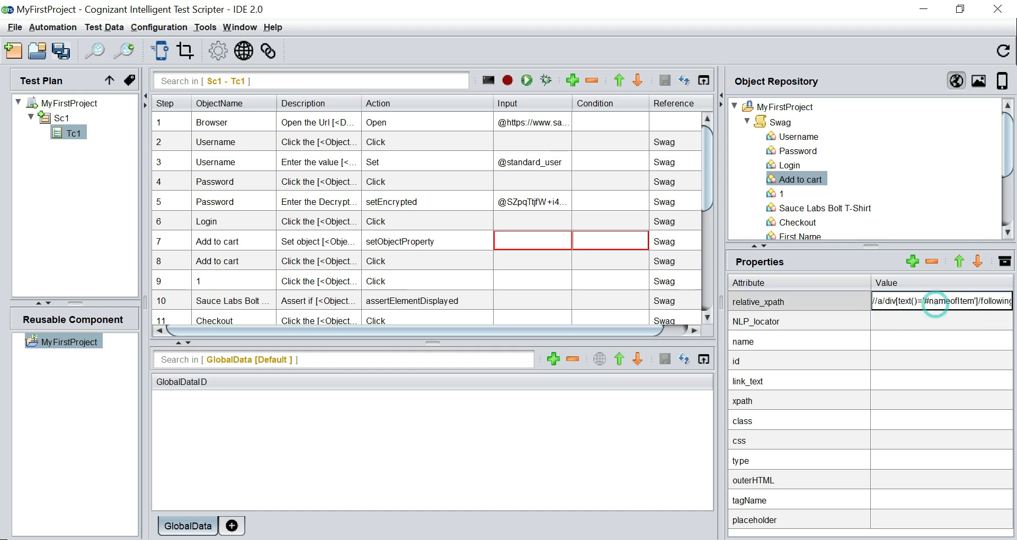
drag(925, 302, 978, 301)
key(ctrl+c)
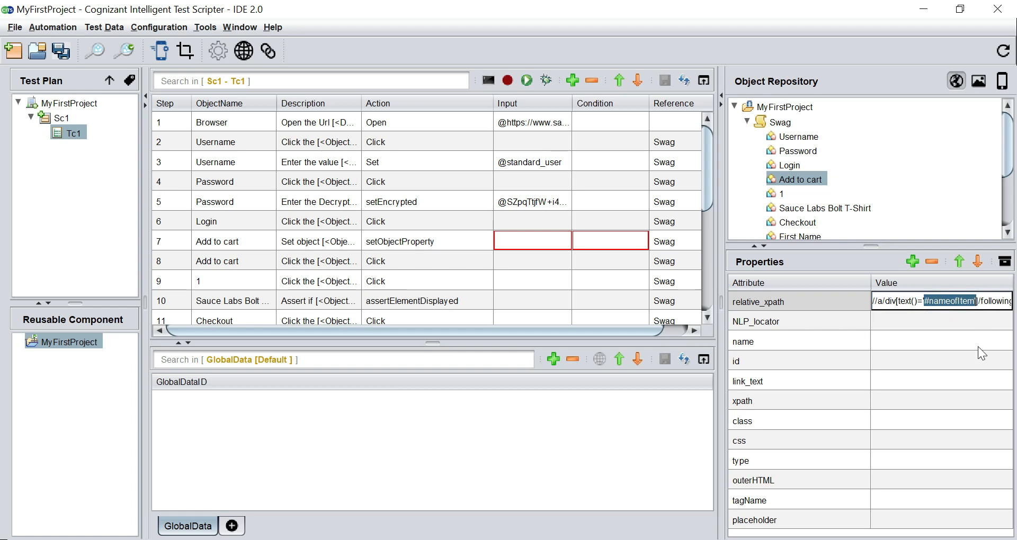
click(979, 349)
click(591, 242)
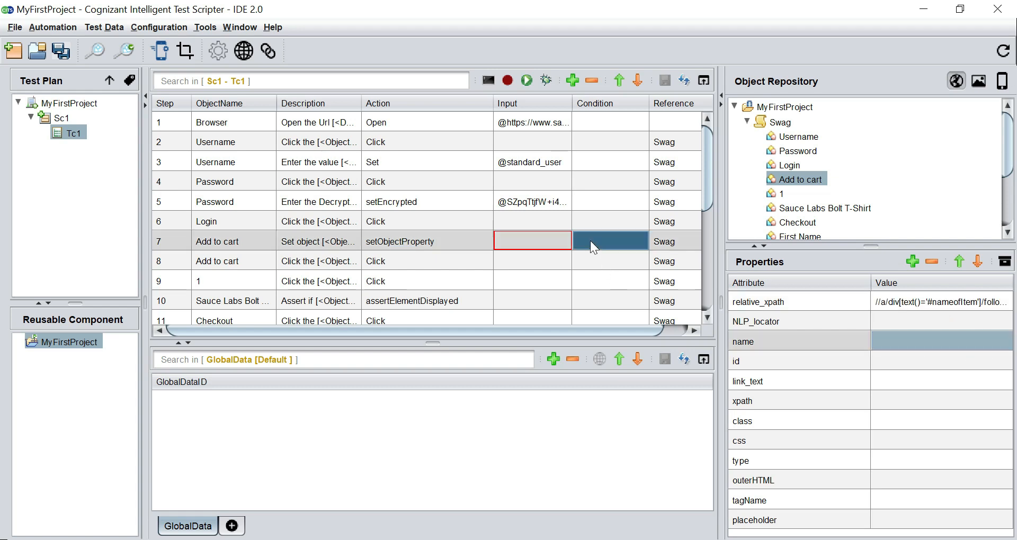
key(ctrl+v)
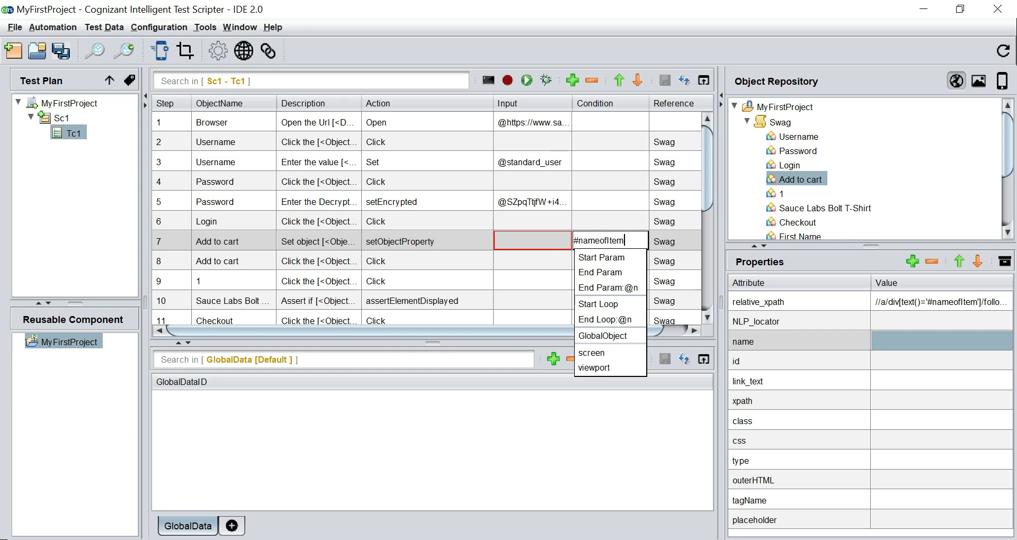
key(Return)
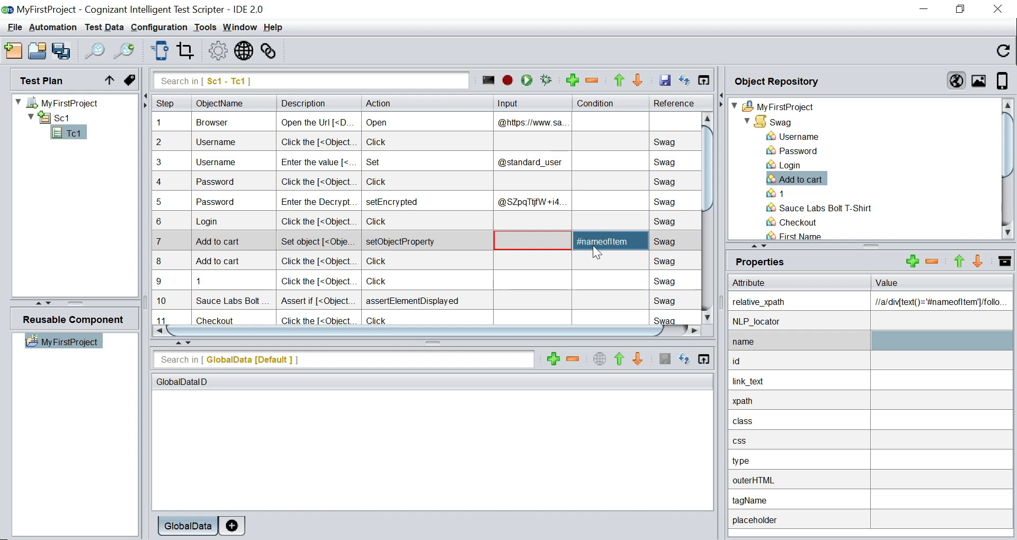
- Enter @ as the input of the setObjectProperty step
click(511, 244)
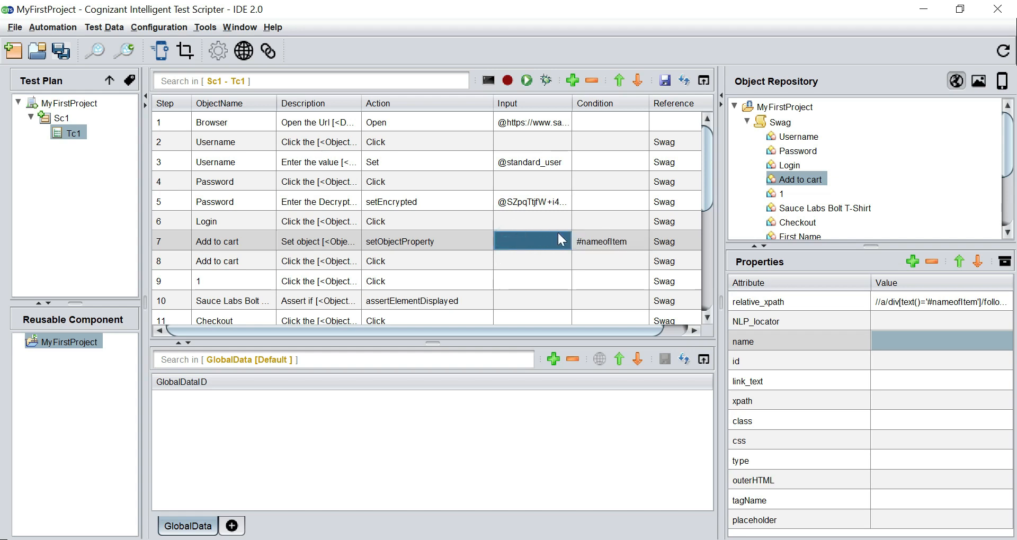
click(585, 247)
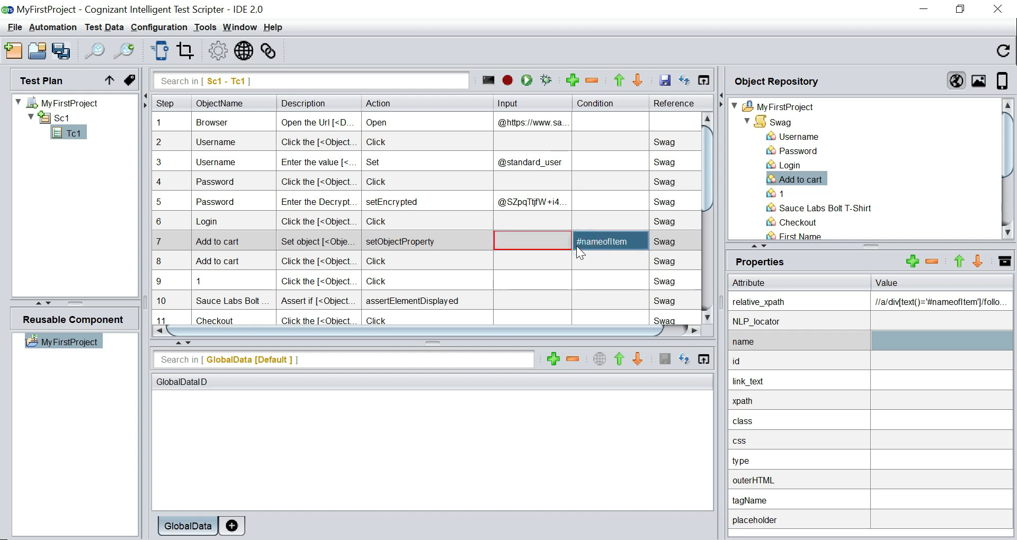
double_click(513, 244)
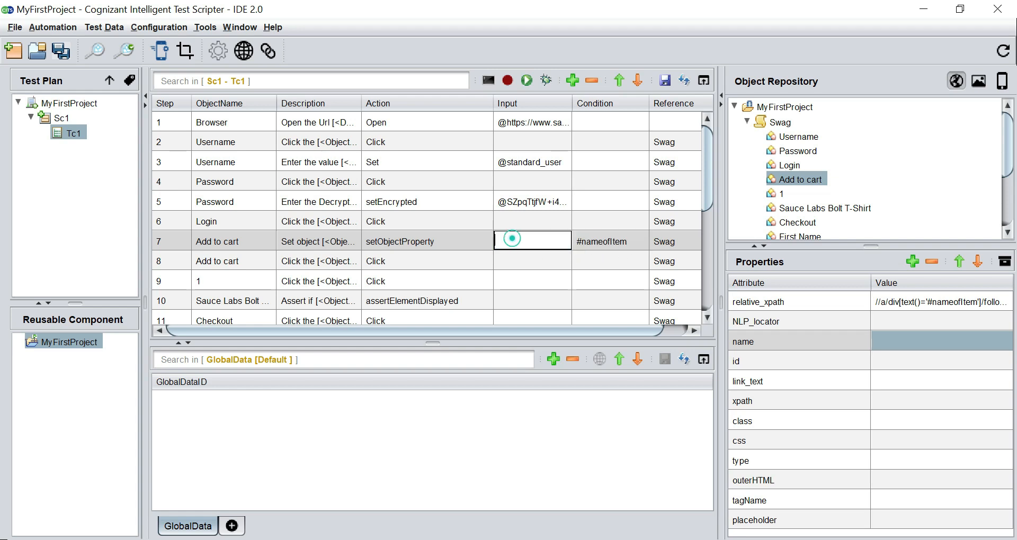
text(@)
key(Return)
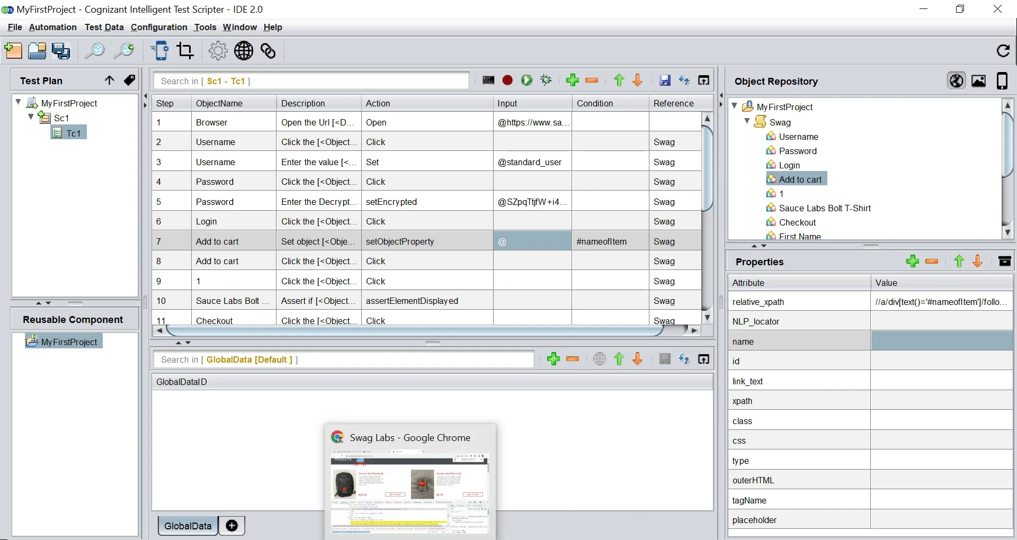
- Switch to Chrome, open the Sauce Labs Bolt T-Shirt product page and select the product title for copying
click(412, 539)
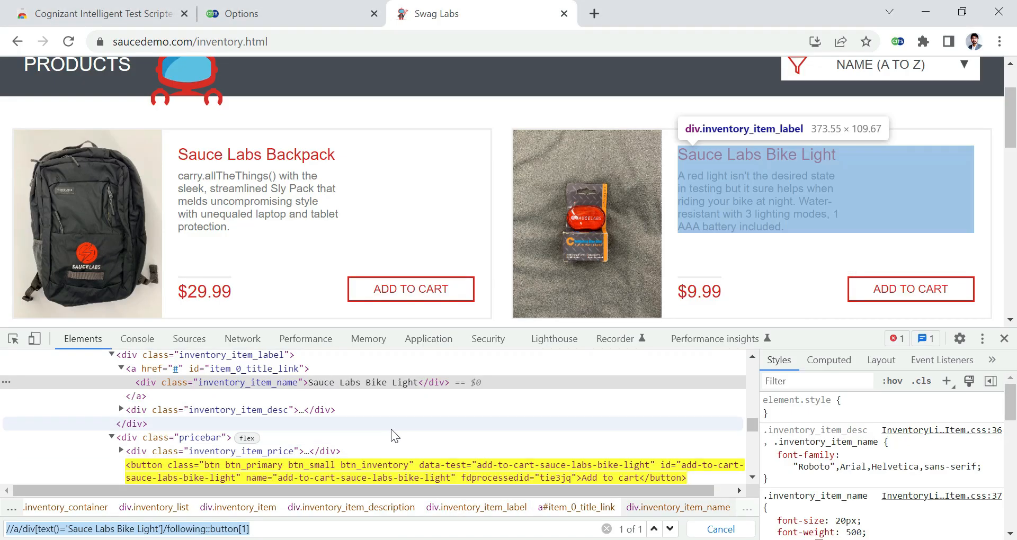
scroll(434, 246, down, 4)
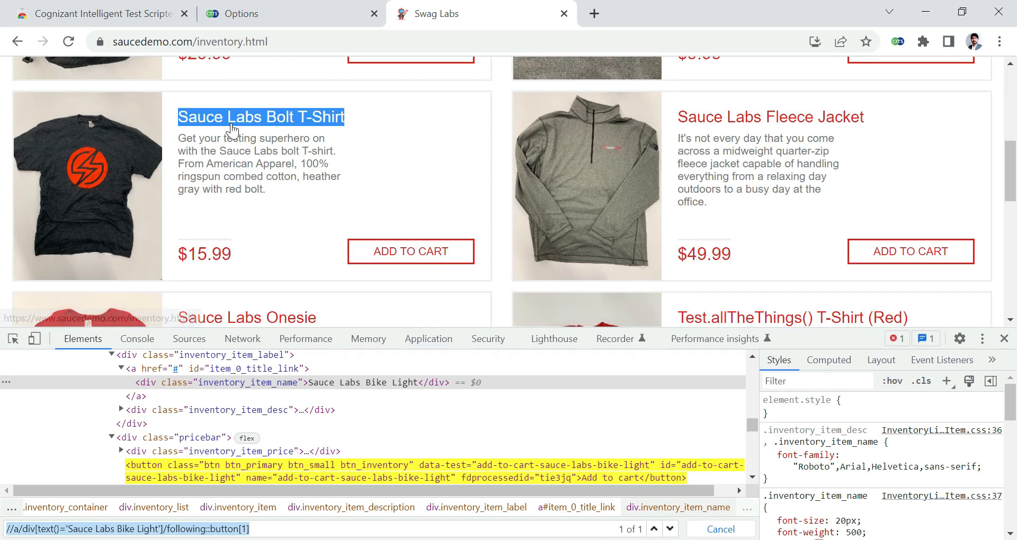
click(227, 119)
drag(407, 233, 577, 236)
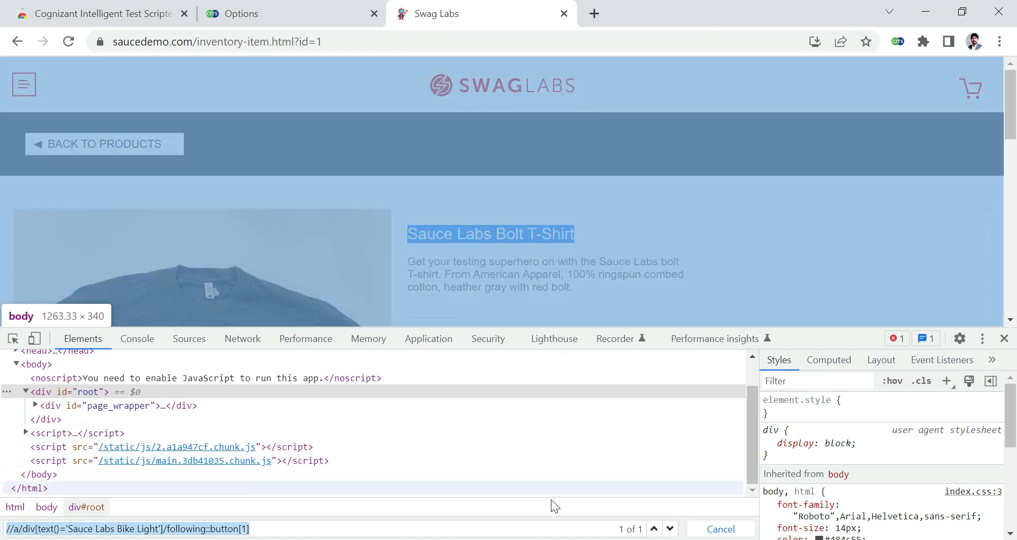
key(alt+Tab)
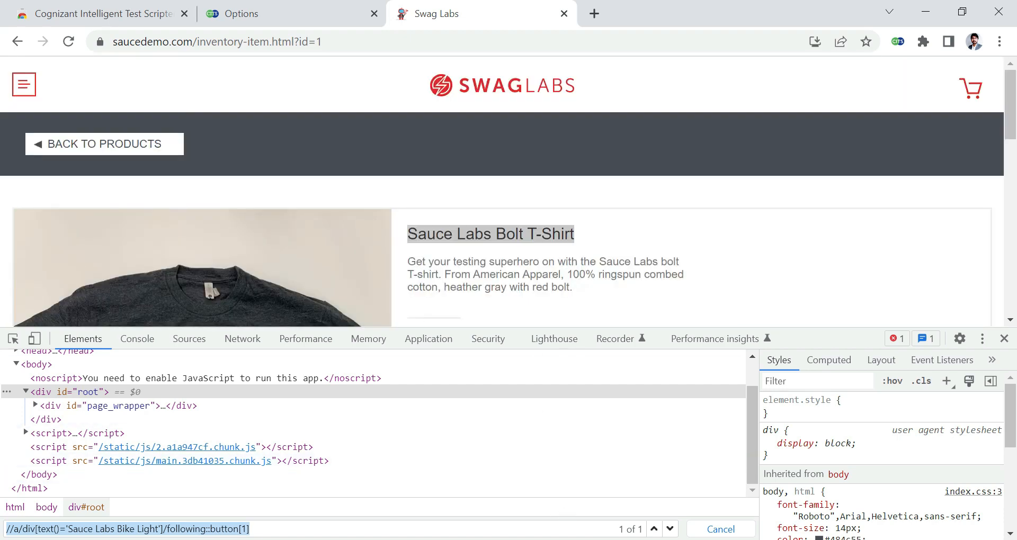
double_click(518, 239)
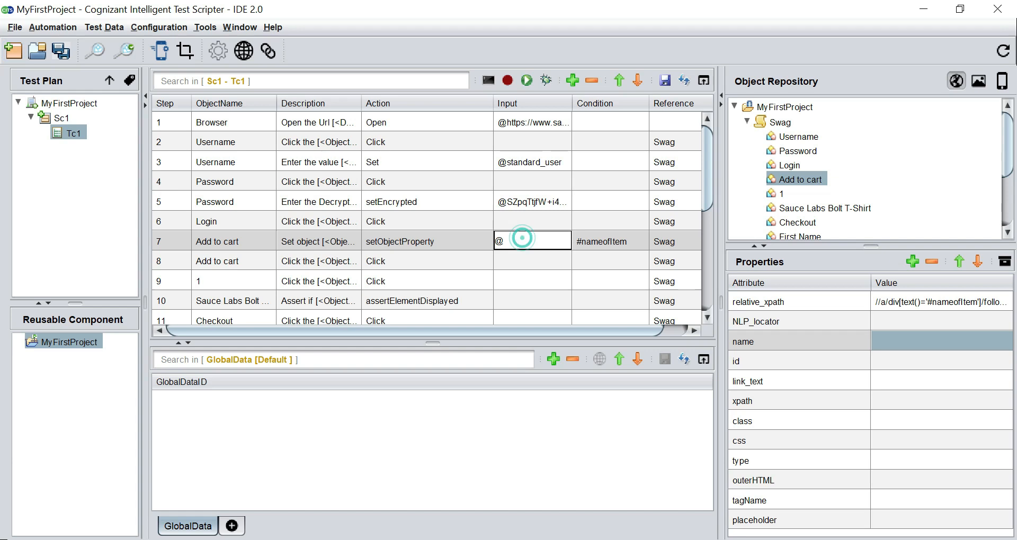
key(ctrl+v)
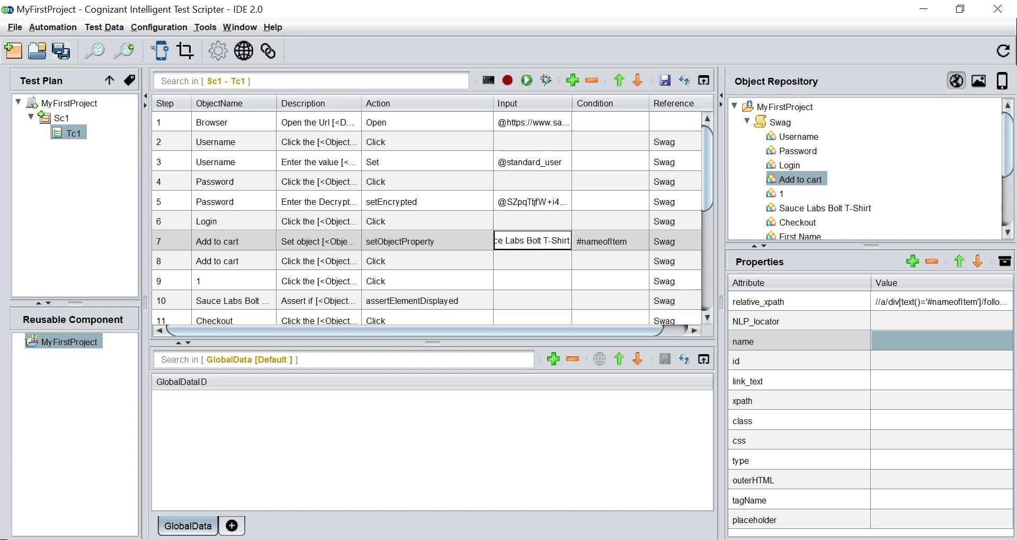
key(Return)
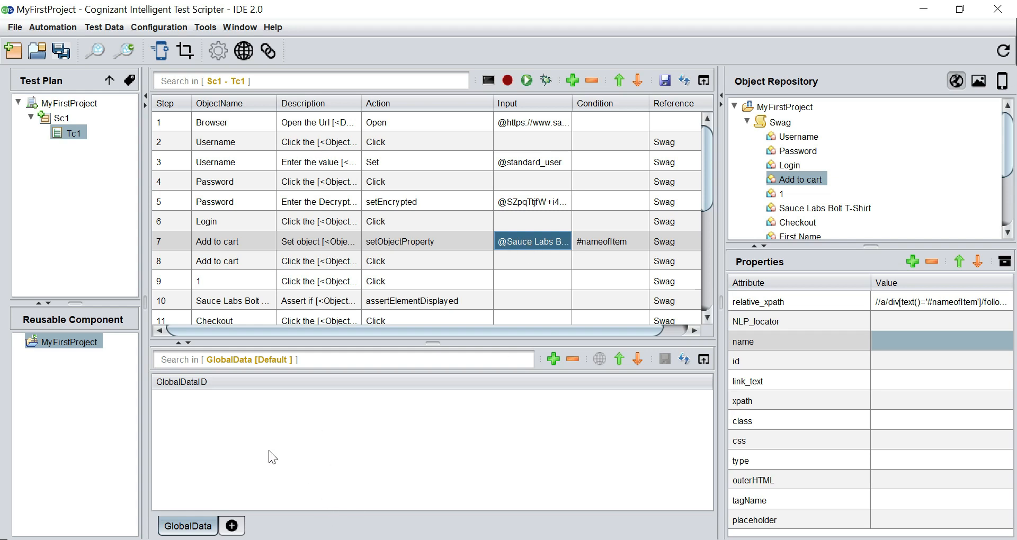
- Enlarge the test step table and review the objects, actions, inputs and references of the Tc1 steps against the Swag repository page
drag(441, 344, 404, 427)
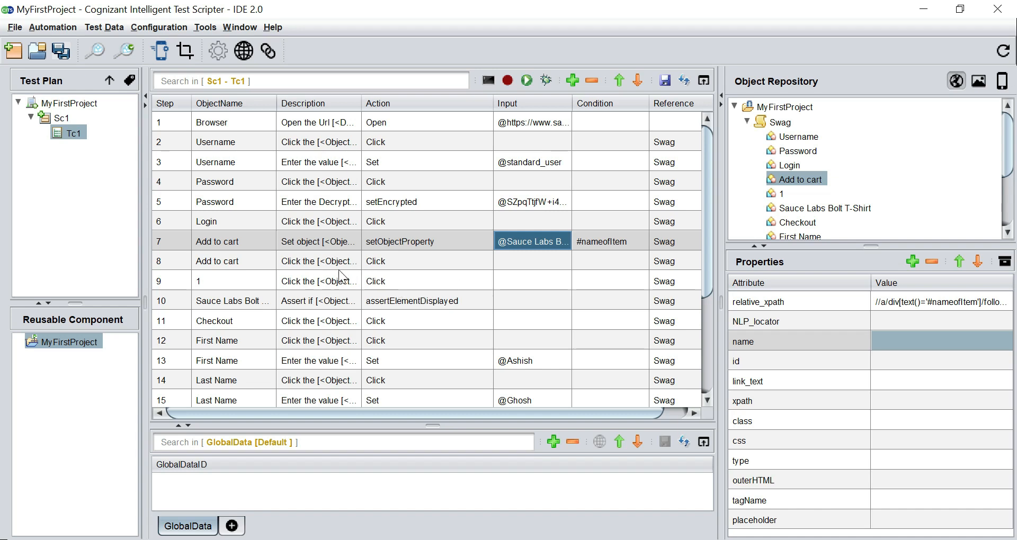
click(230, 247)
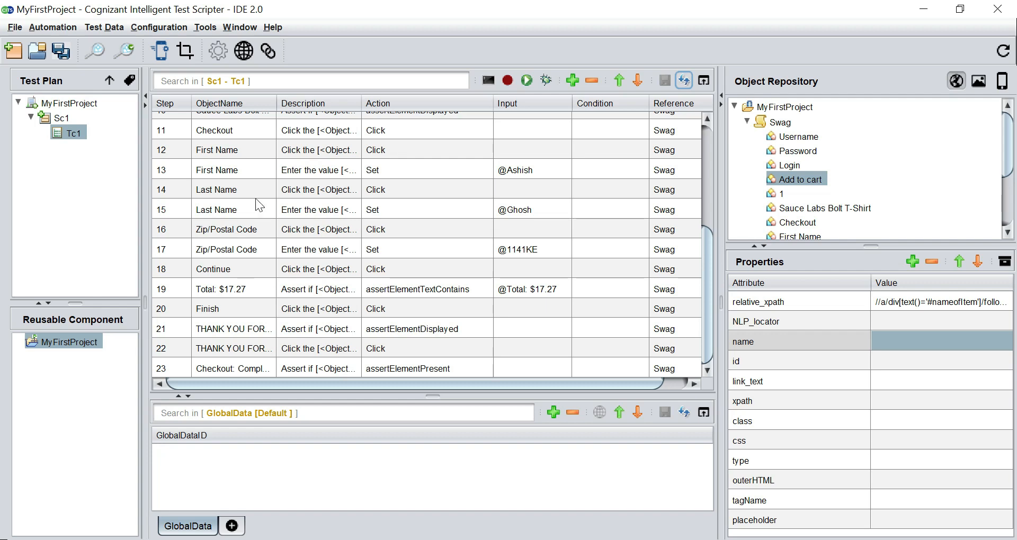
scroll(255, 250, up, 2)
scroll(255, 250, up, 1)
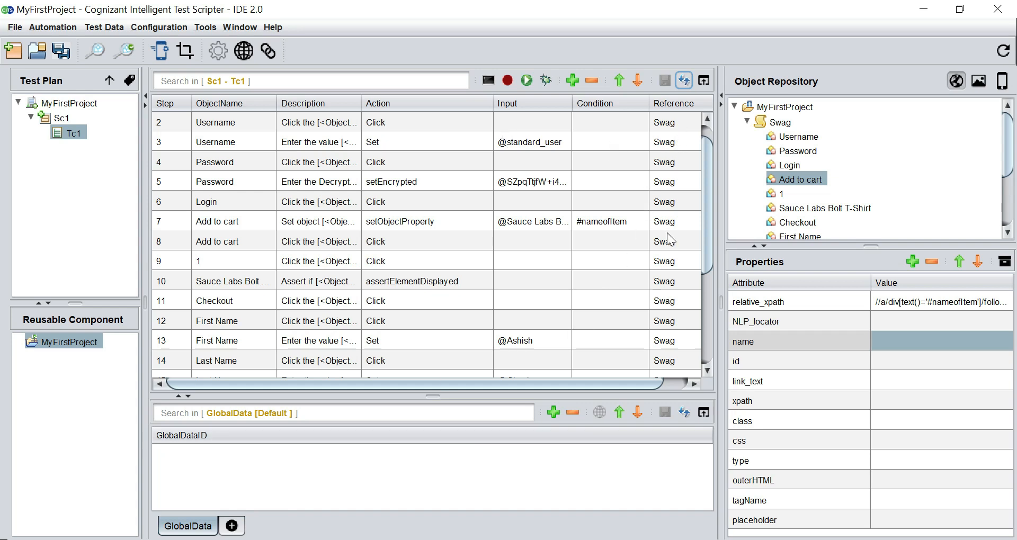
scroll(668, 235, up, 1)
click(779, 126)
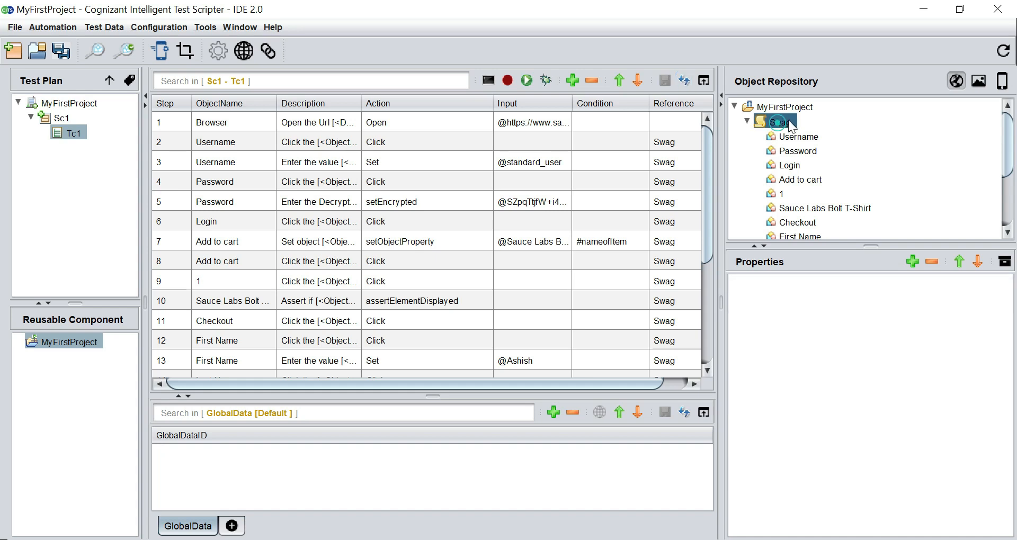
click(240, 168)
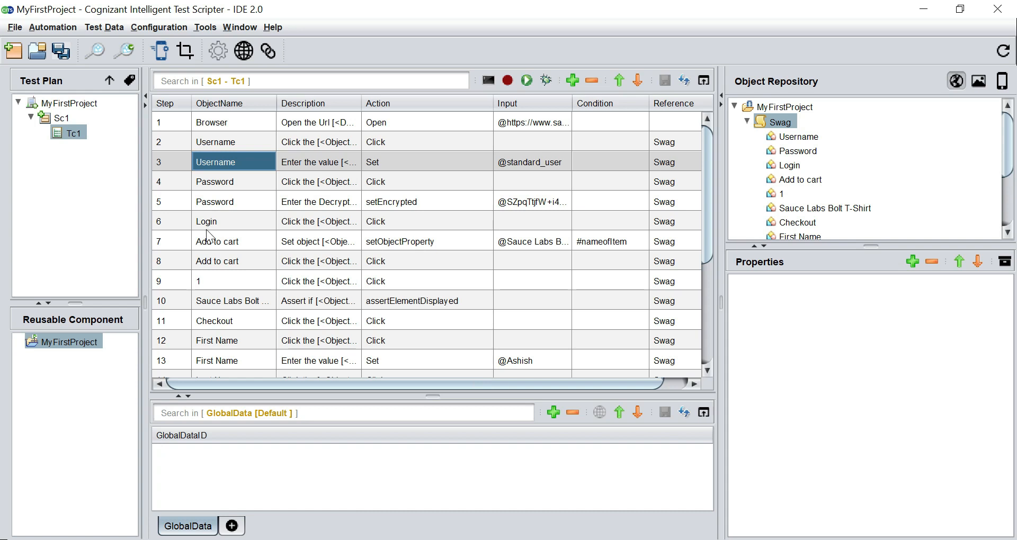
drag(721, 297, 753, 298)
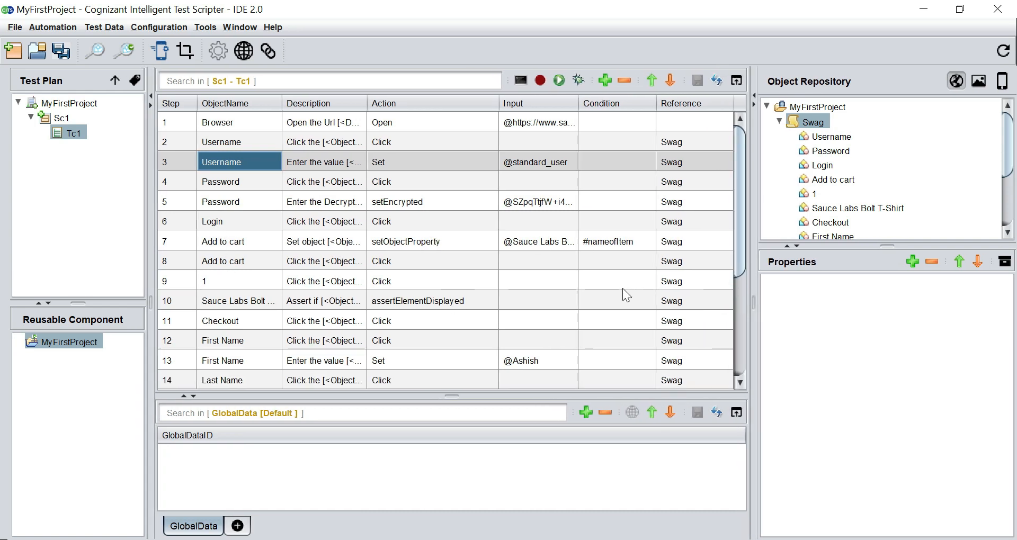
click(399, 124)
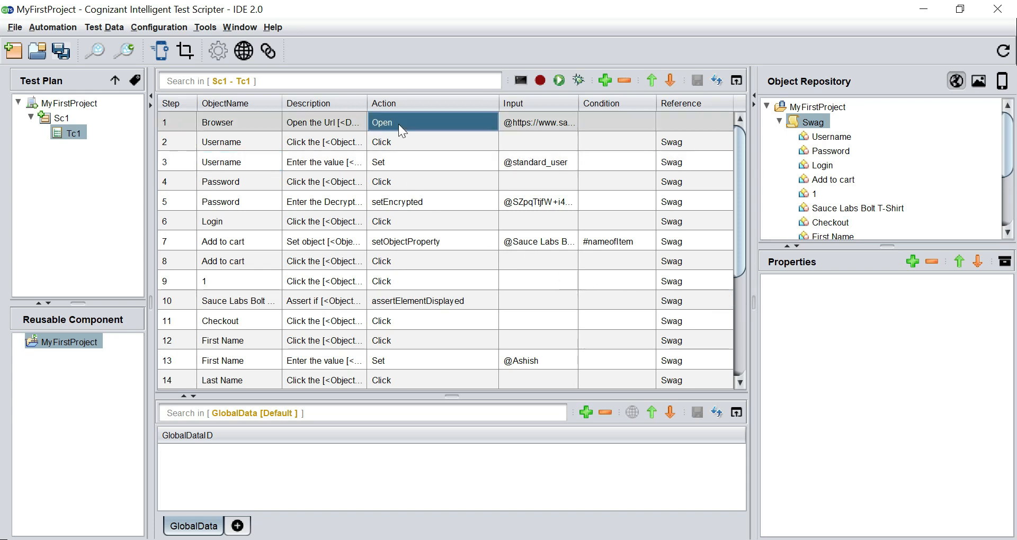
click(395, 144)
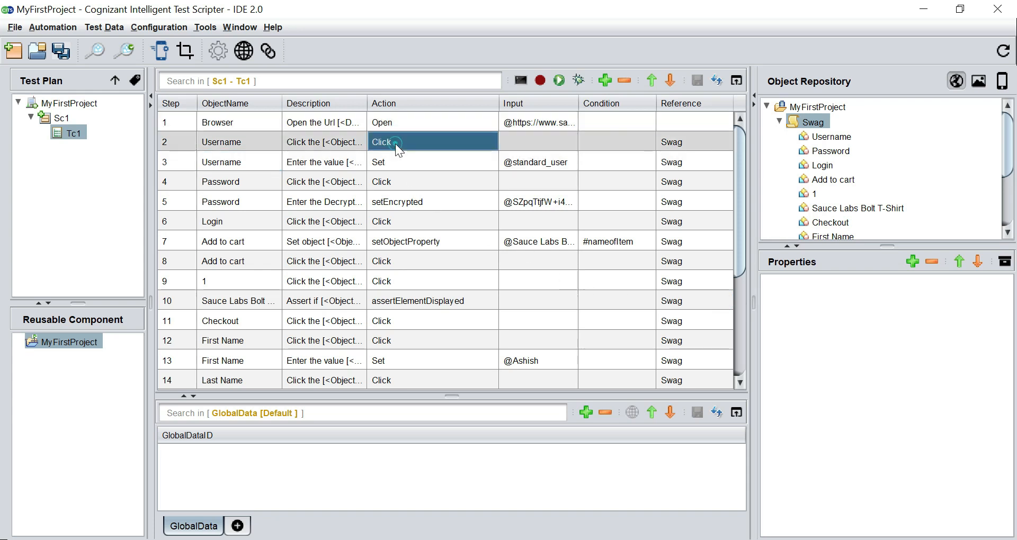
click(394, 162)
click(393, 183)
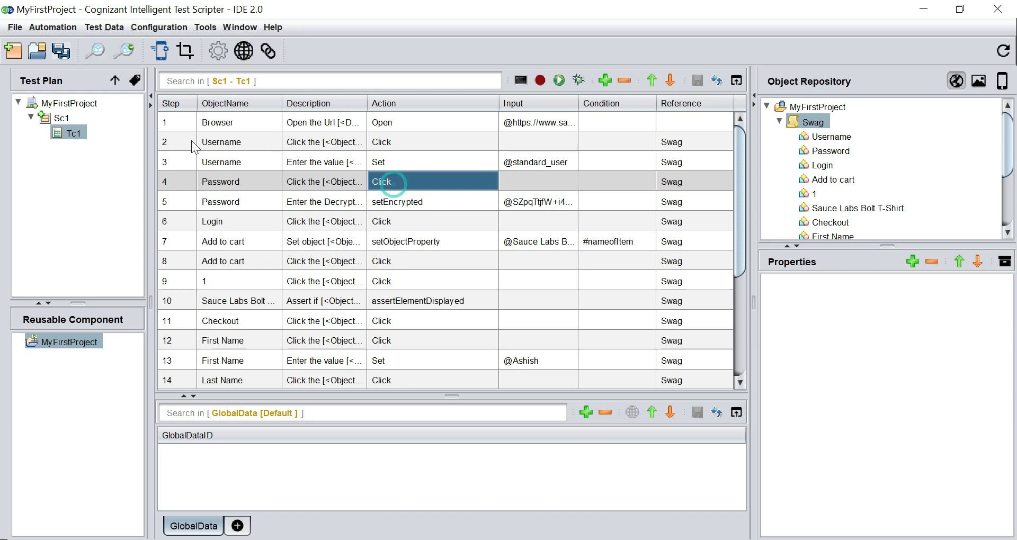
- Examine the relative XPath and other properties of the Add to cart object on the Swag page
click(225, 125)
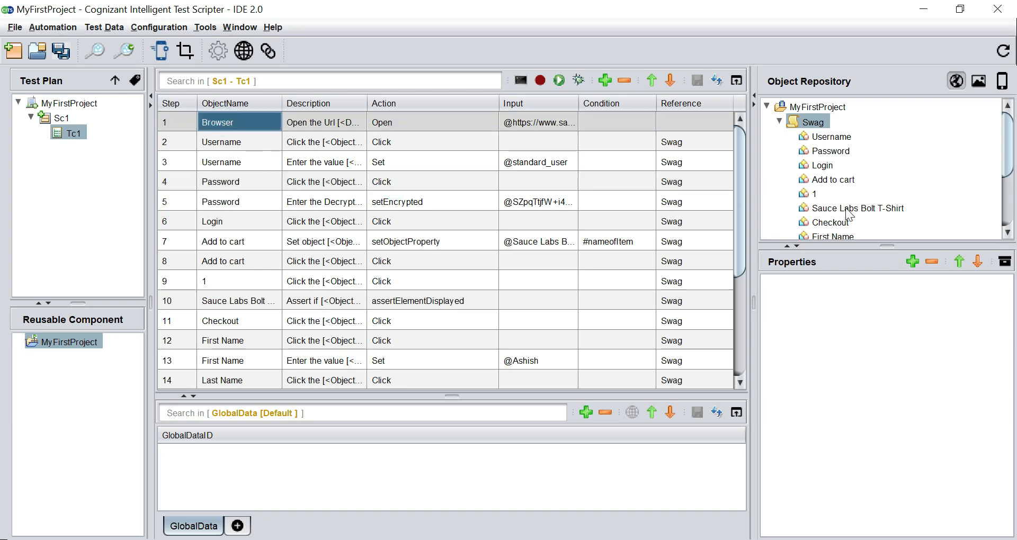
click(832, 180)
drag(884, 286, 849, 286)
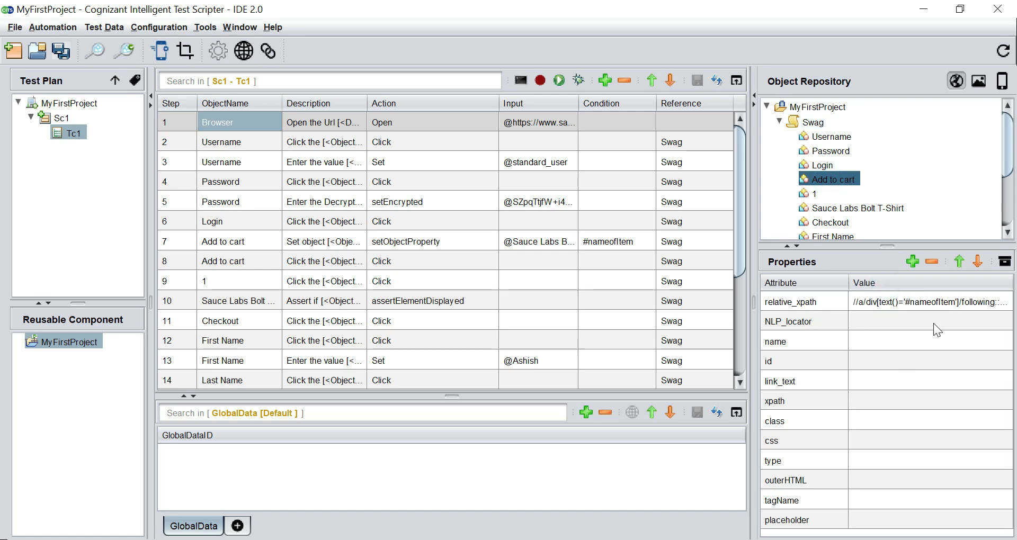
- Browse the actions available for the Browser step and keep Open as its action
click(546, 123)
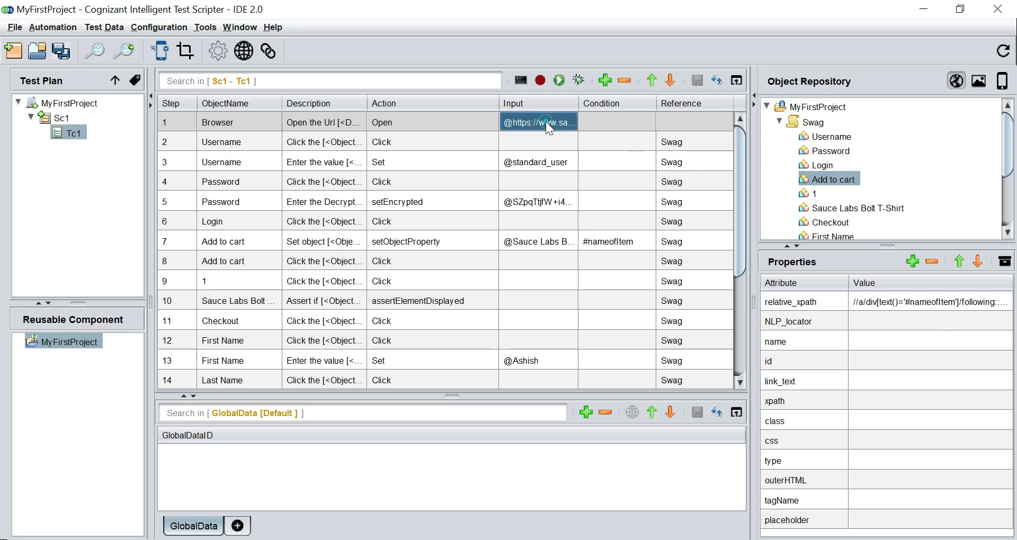
click(423, 120)
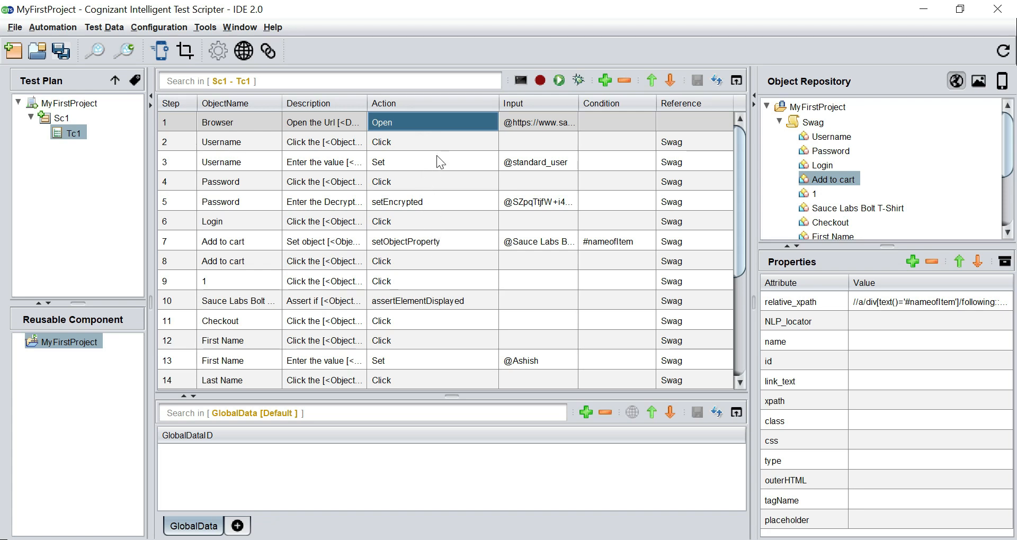
double_click(458, 123)
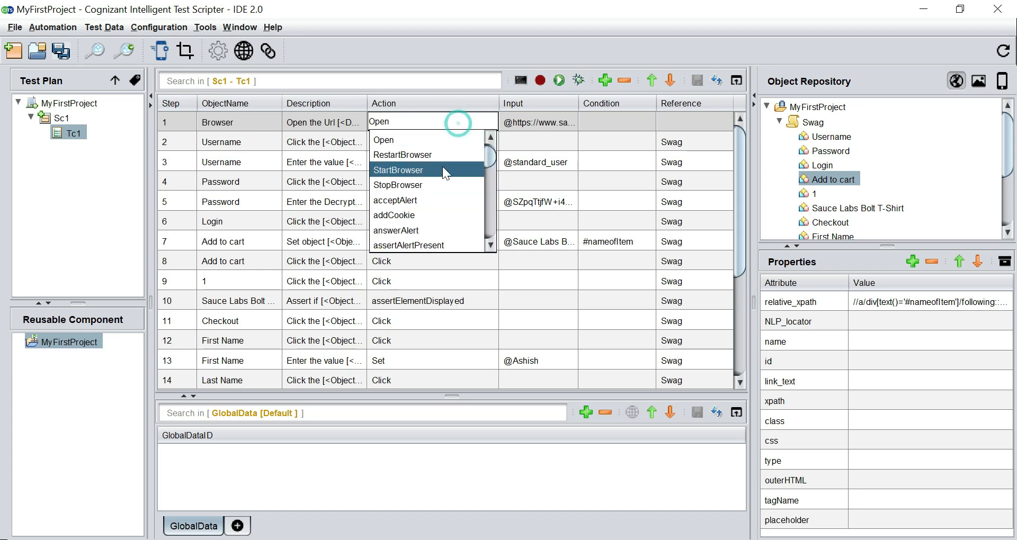
scroll(438, 180, down, 2)
scroll(437, 207, up, 3)
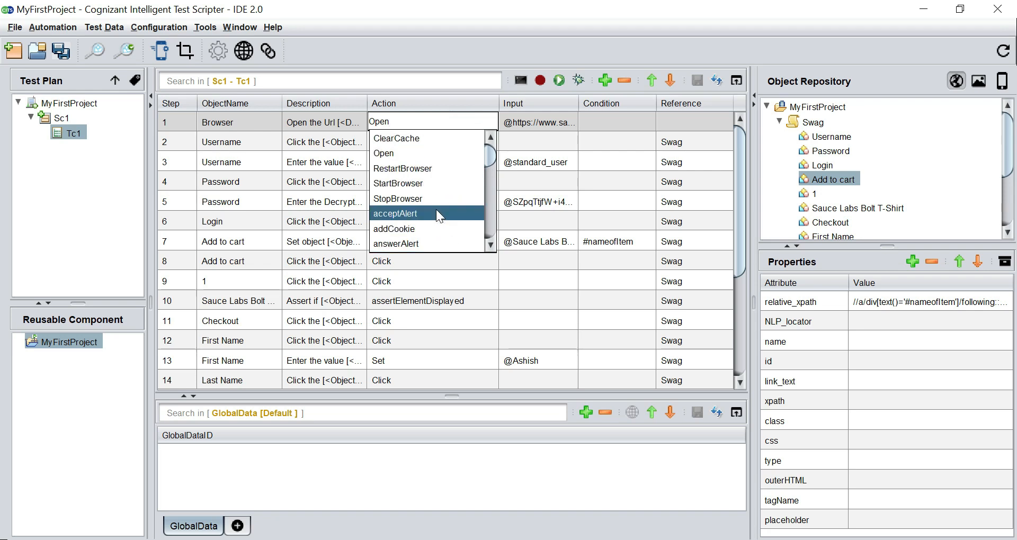
click(407, 156)
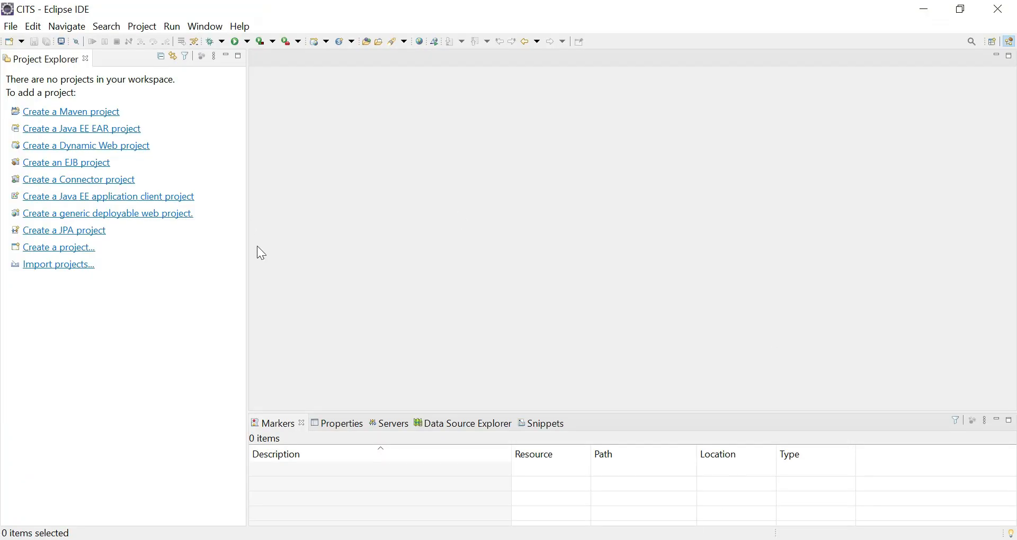
- Switch to File Explorer, locate the Engine folder in cognizant-intelligent-test-scripter-2.0, and select that parent folder's full path for copying
drag(246, 275, 238, 275)
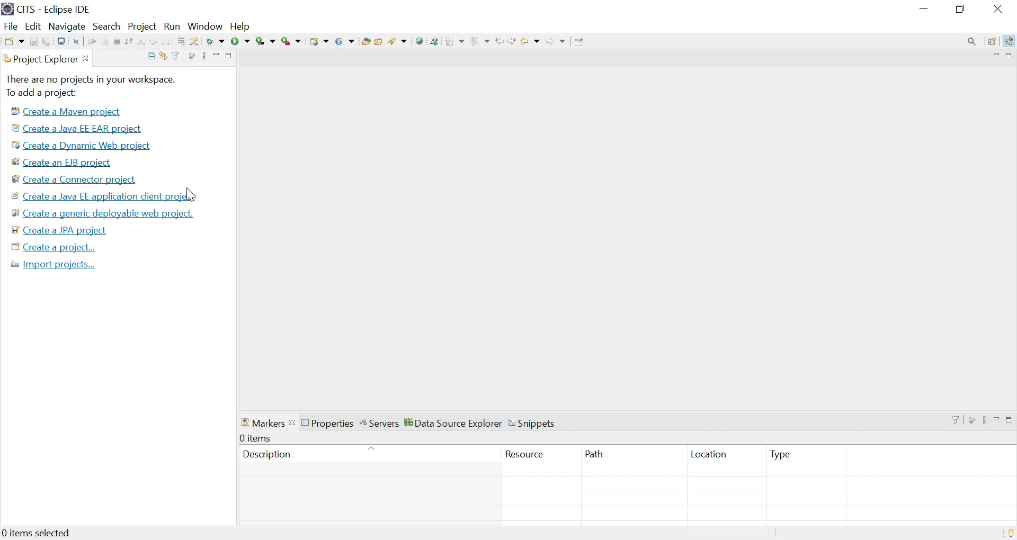
click(162, 501)
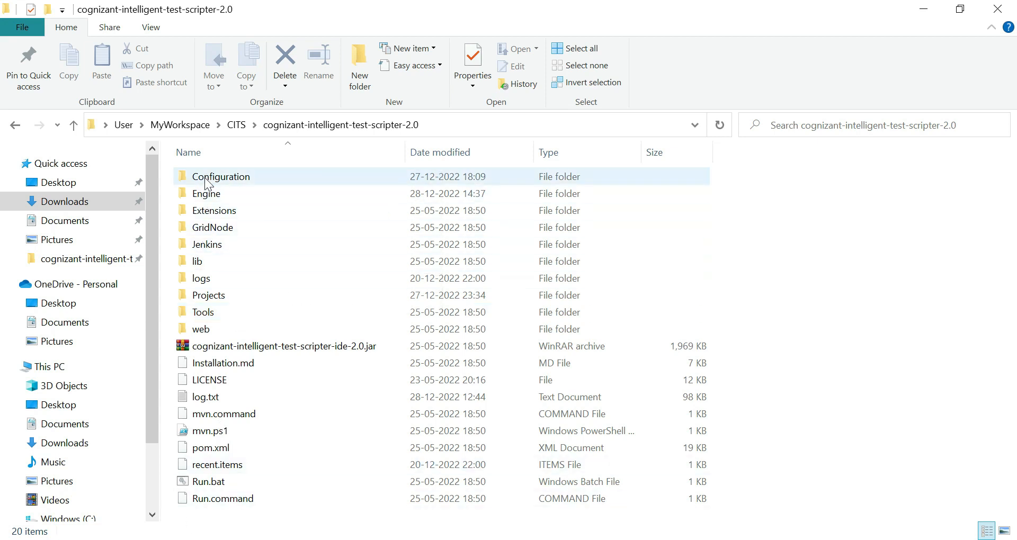
mouse_move(272, 176)
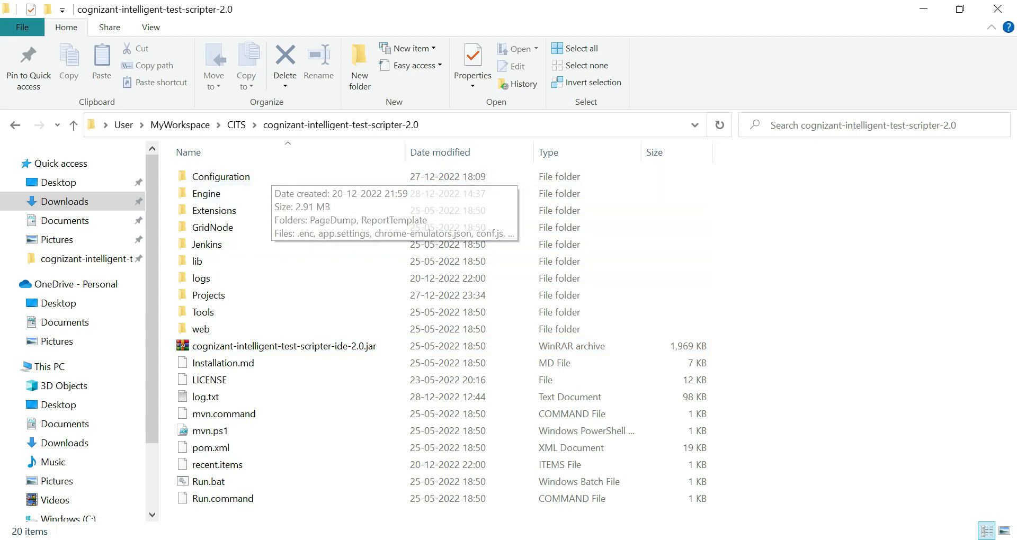
click(208, 196)
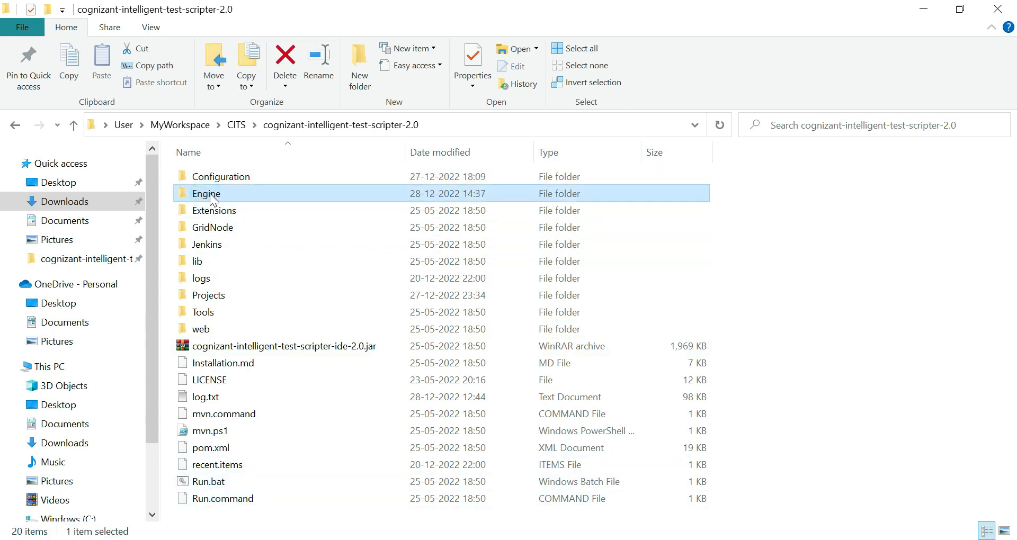
mouse_move(213, 200)
click(444, 125)
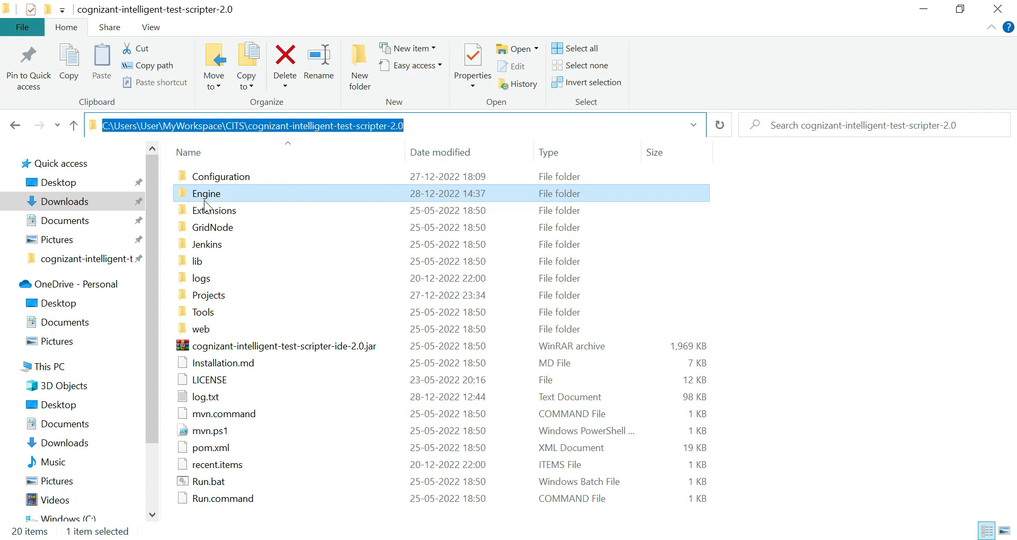
- Return to Eclipse and start an import using the Existing Projects into Workspace wizard
click(586, 539)
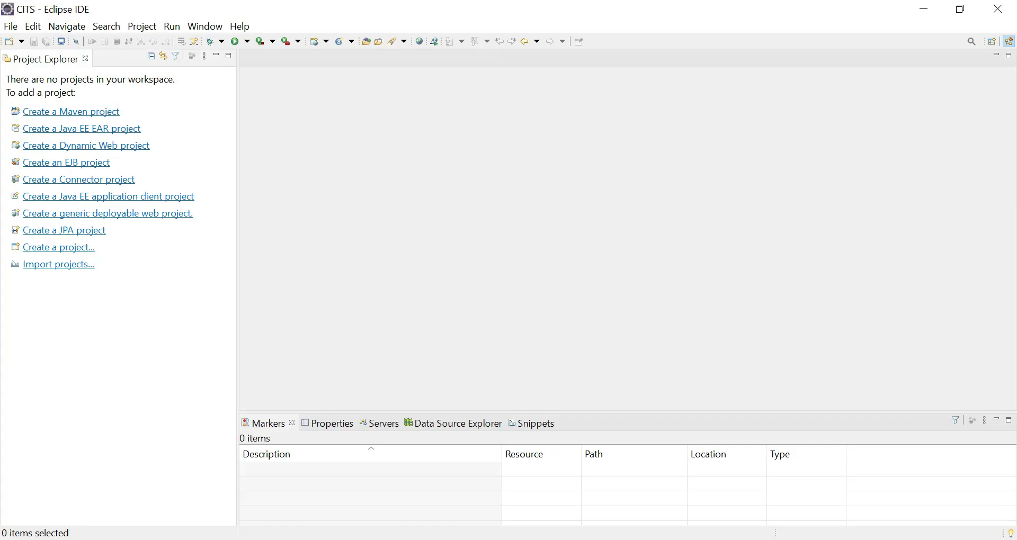
click(12, 29)
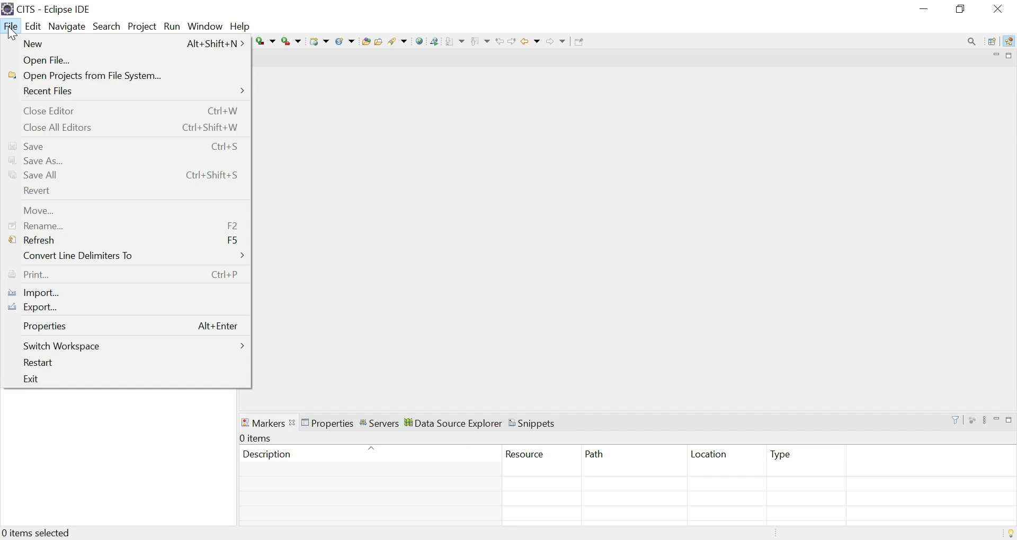
click(52, 293)
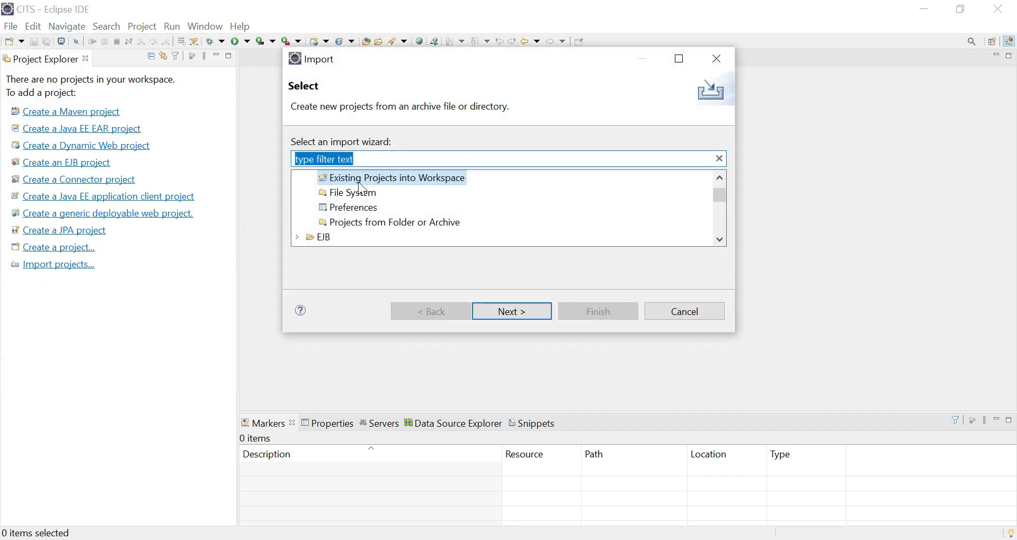
scroll(412, 196, up, 1)
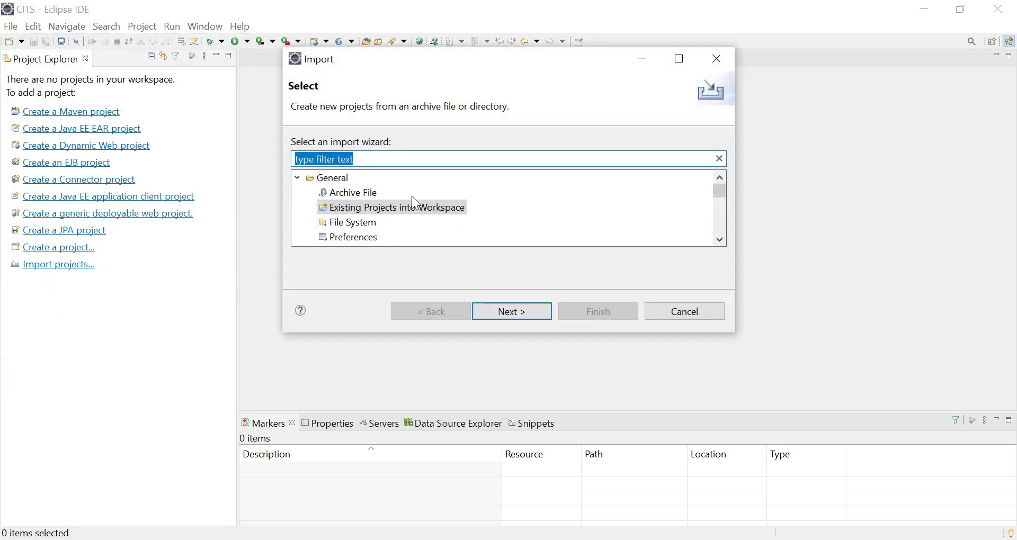
click(339, 183)
click(360, 212)
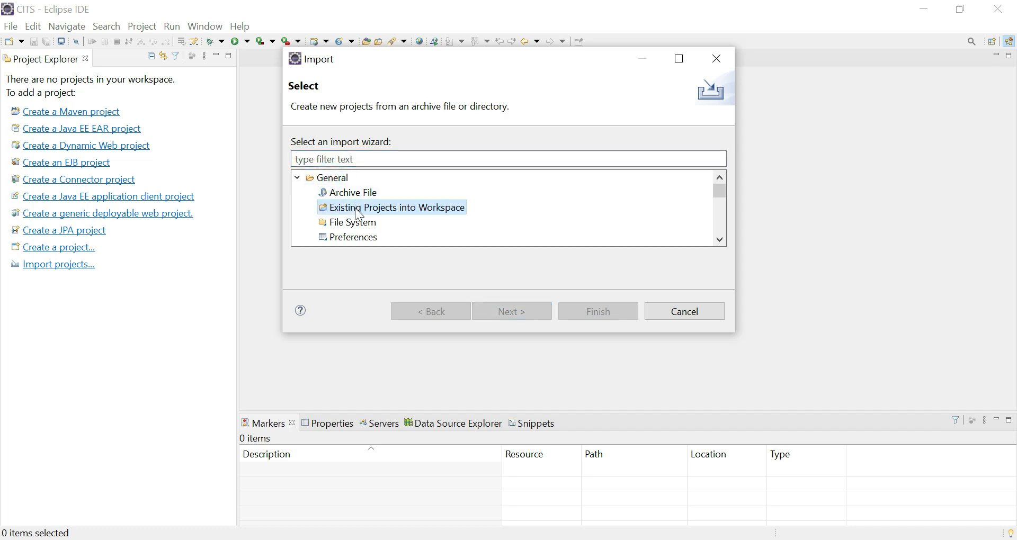
click(510, 313)
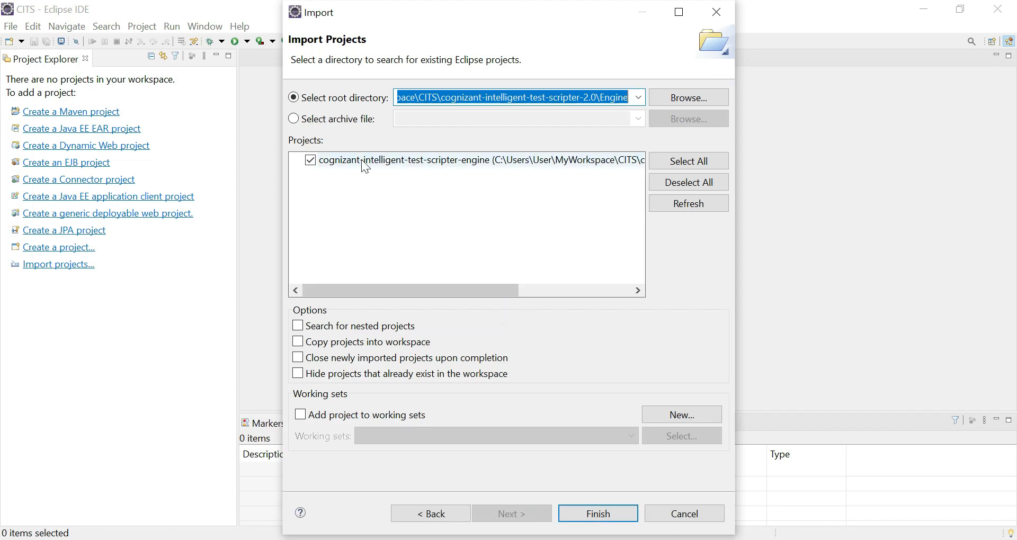
- Set the import's root directory to the Engine folder inside cognizant-intelligent-test-scripter-2.0, using the copied path
click(691, 97)
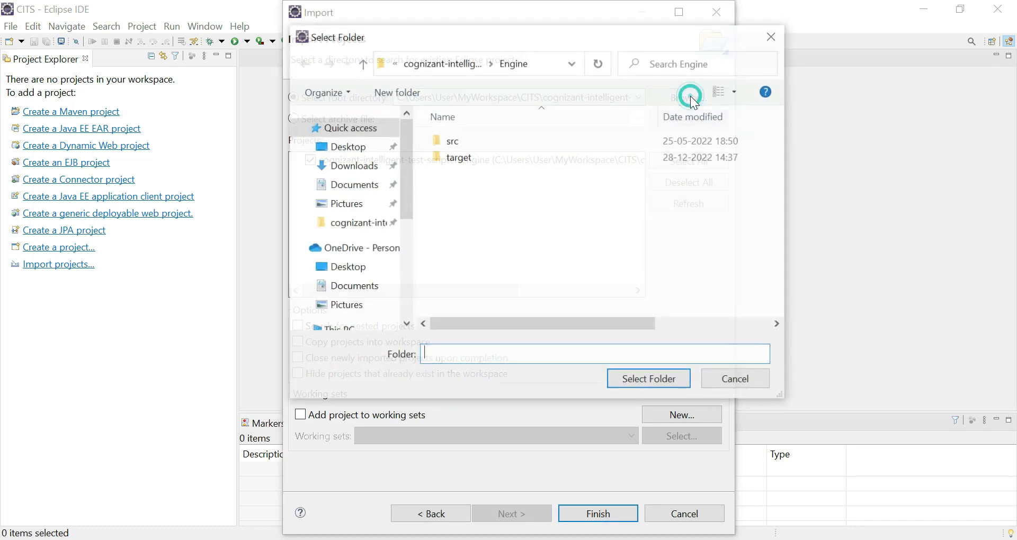
click(547, 67)
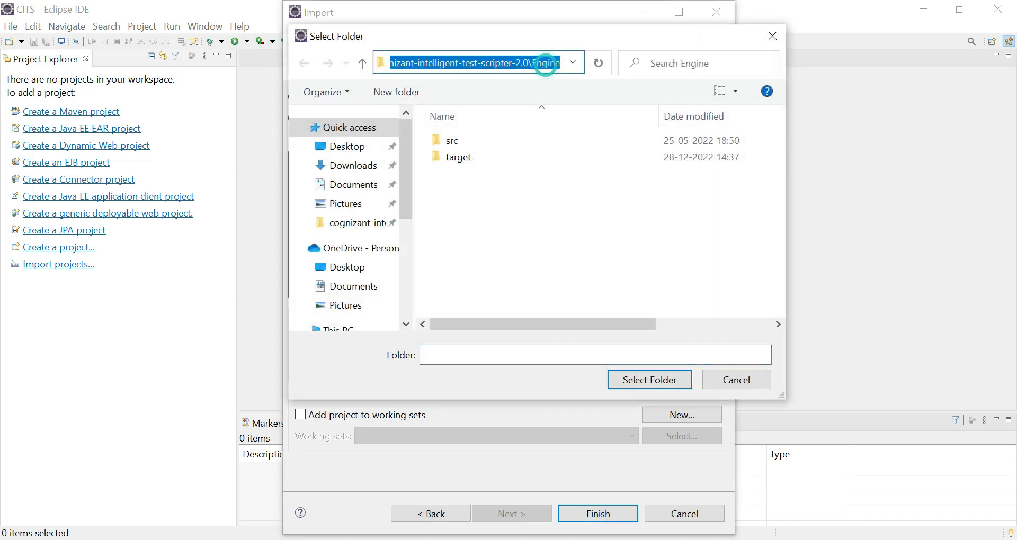
key(ctrl+v)
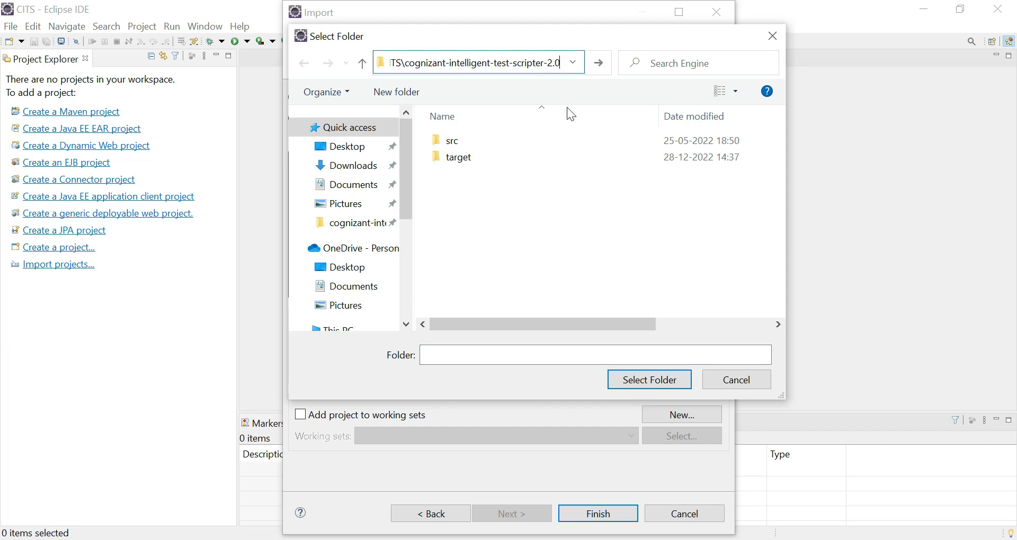
click(600, 66)
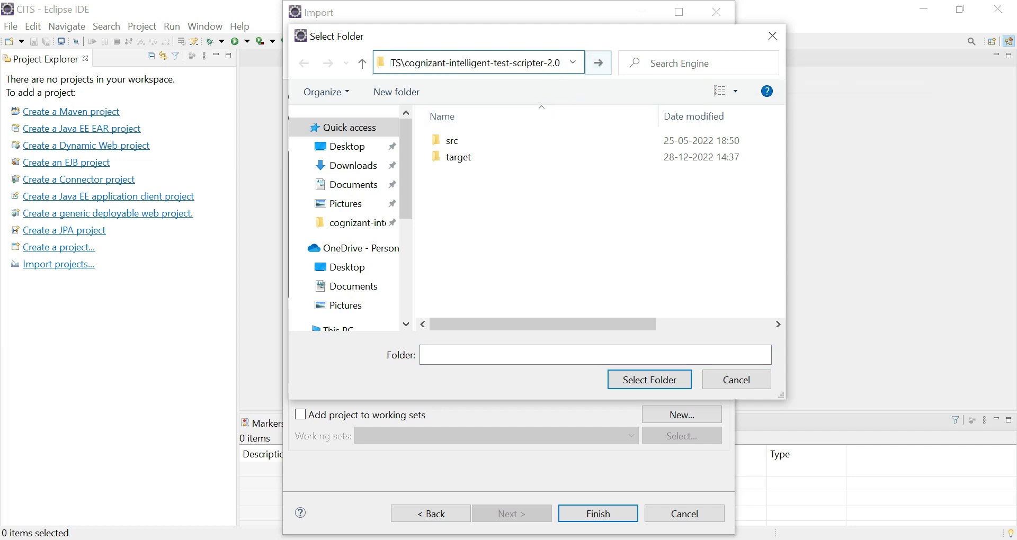
click(598, 64)
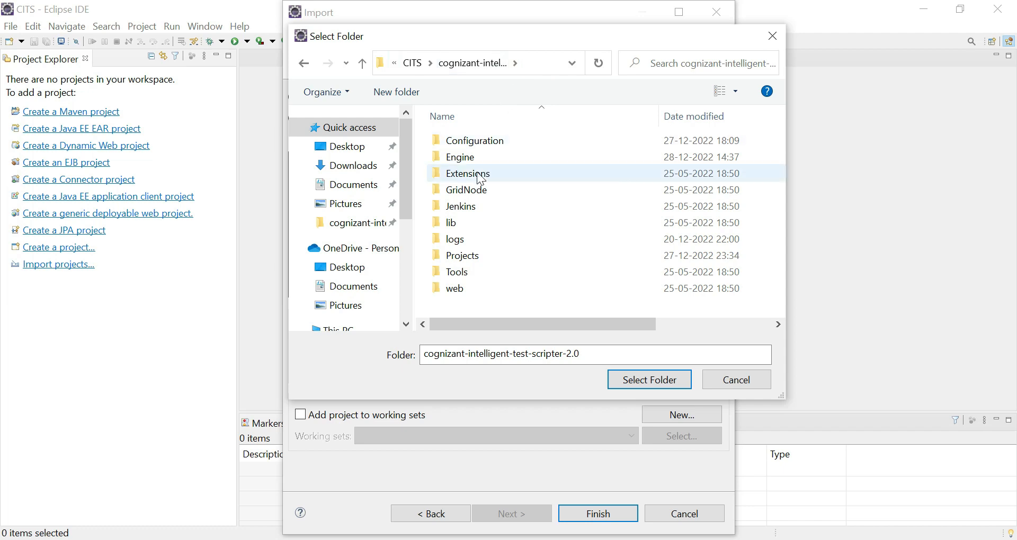
click(460, 158)
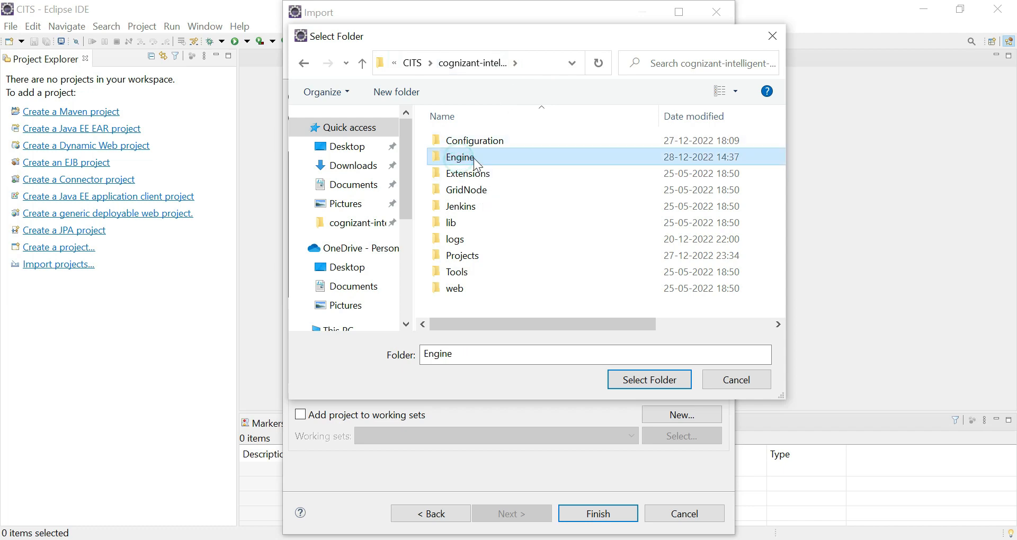
click(657, 380)
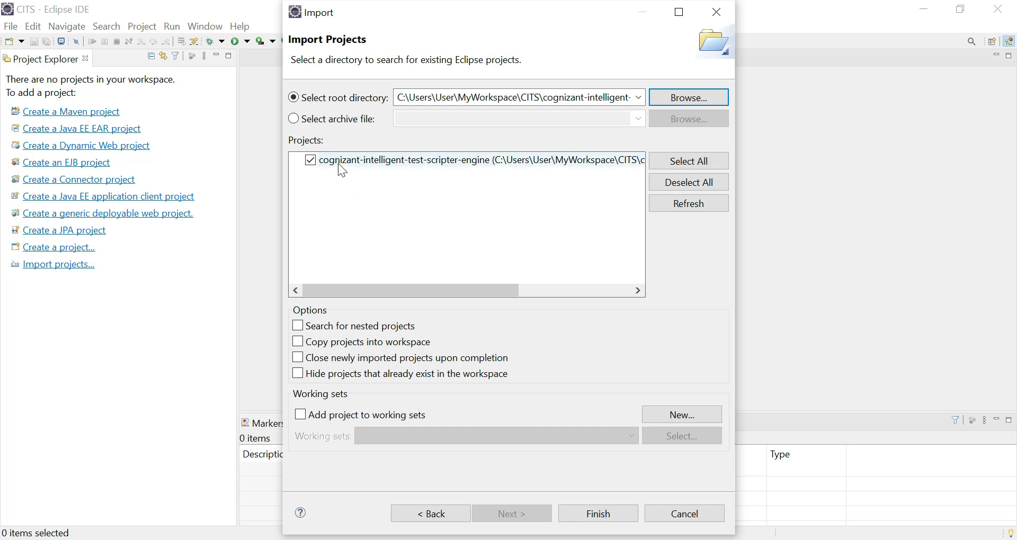
- Check the listed project path, import cognizant-intelligent-test-scripter-engine, and enlarge the Project Explorer and Markers areas
drag(413, 291, 548, 295)
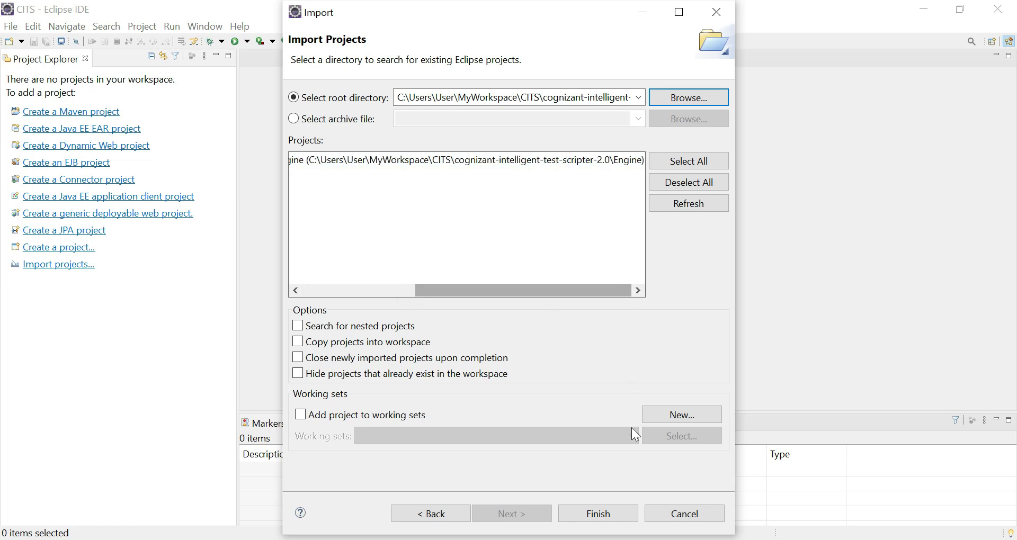
click(610, 510)
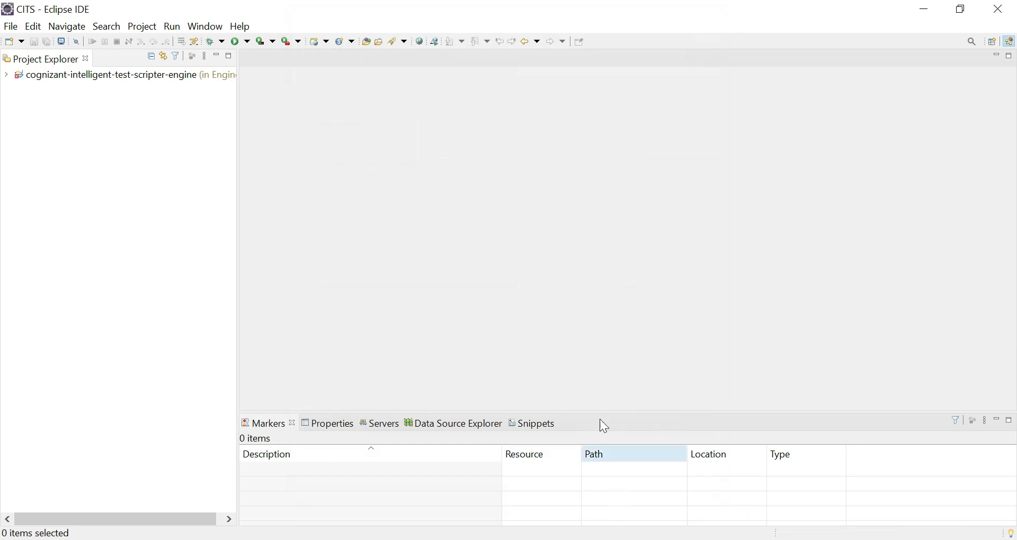
drag(236, 306, 227, 307)
drag(625, 411, 629, 371)
drag(227, 259, 262, 260)
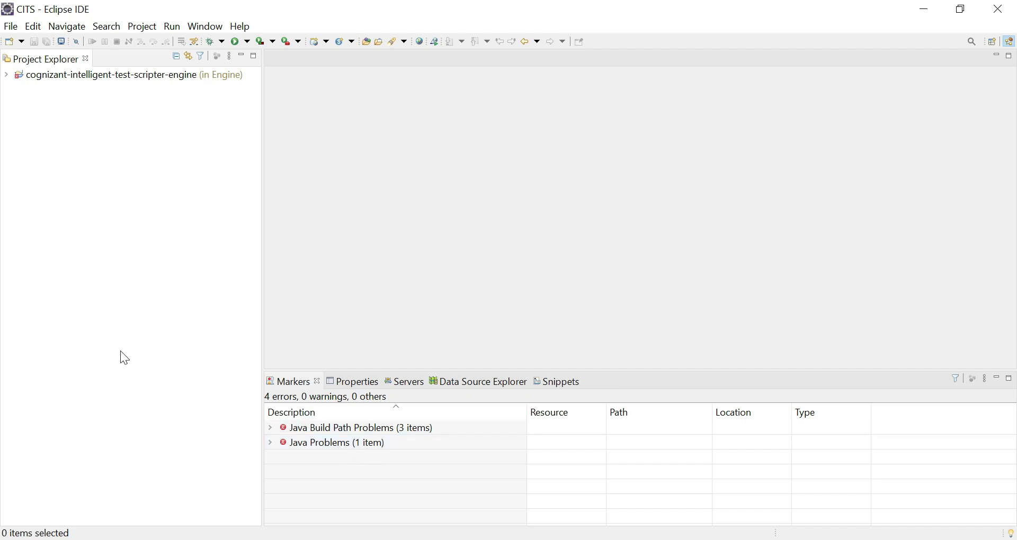
- Expand the imported engine project's src/main/java folder, widen the Project Explorer, and examine the package list
click(7, 76)
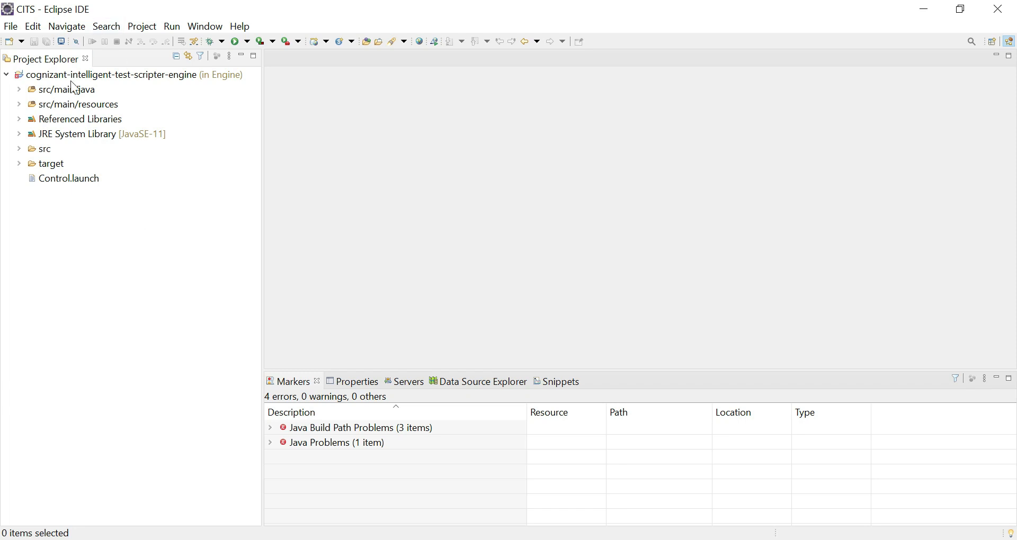
click(19, 91)
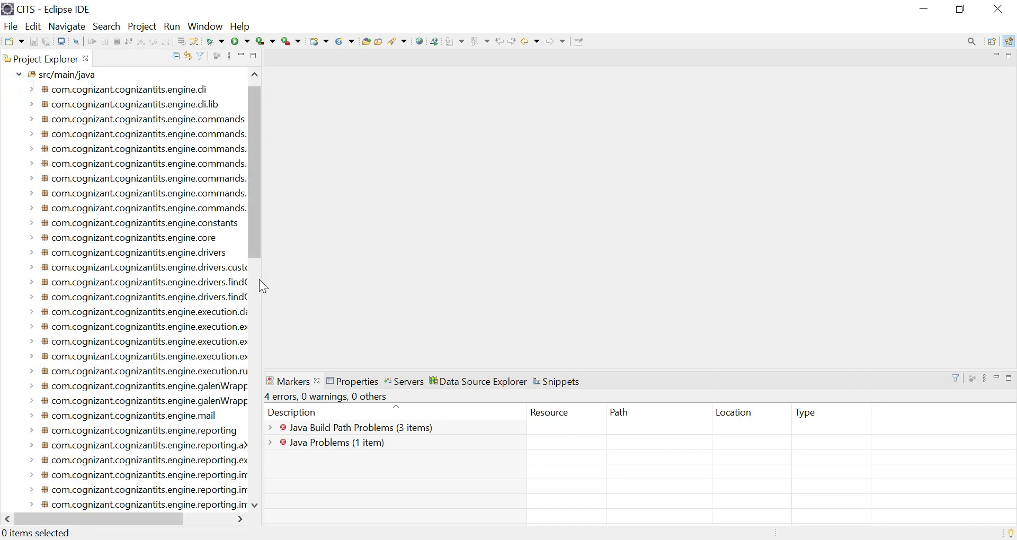
drag(261, 278, 295, 278)
scroll(106, 188, up, 1)
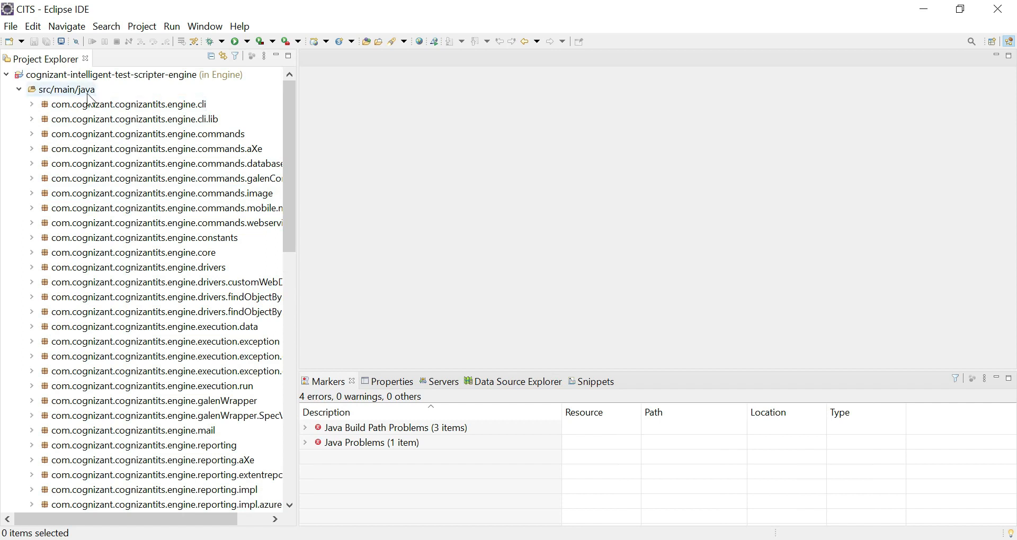
drag(299, 201, 350, 201)
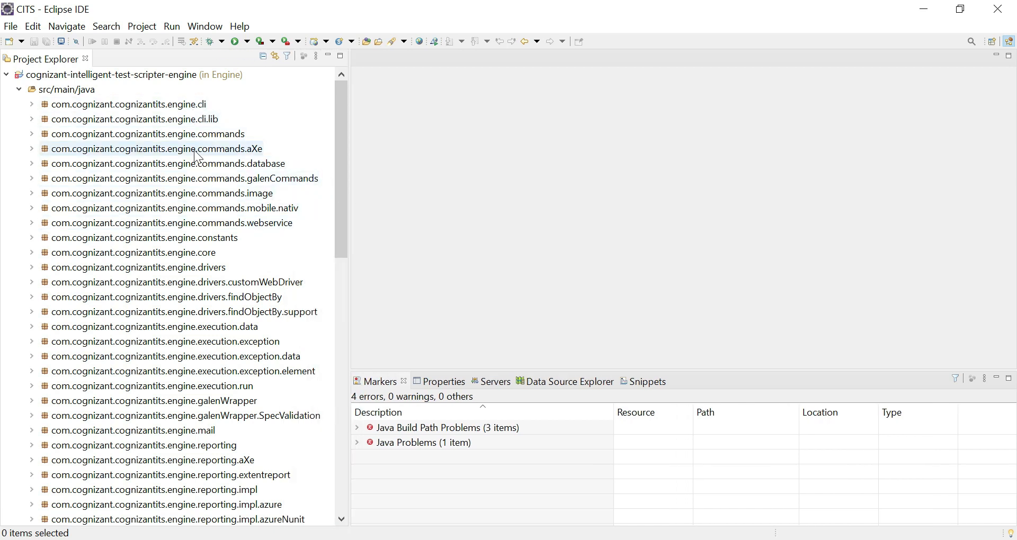
scroll(189, 328, down, 2)
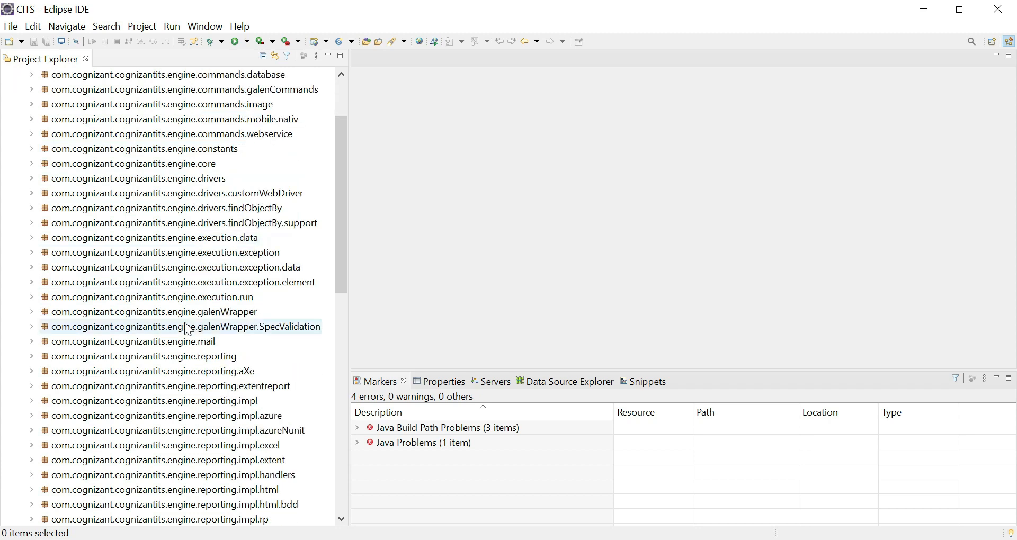
scroll(185, 322, down, 2)
scroll(202, 436, up, 2)
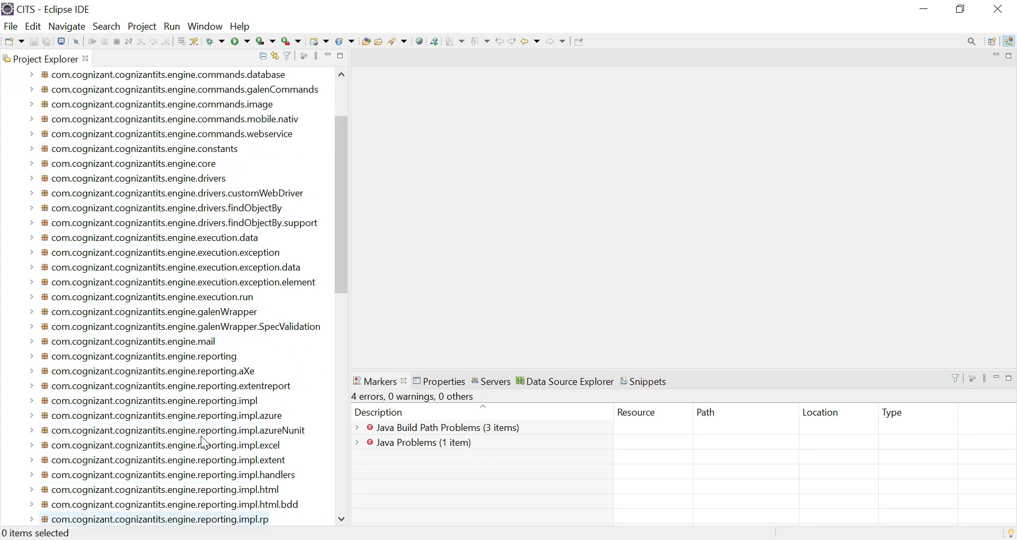
scroll(205, 444, up, 2)
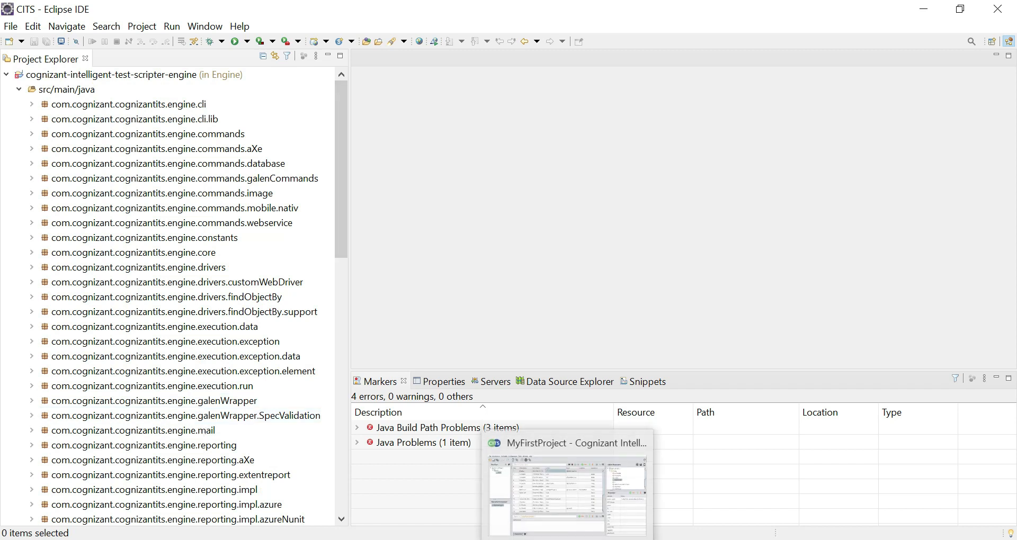
- Switch to Cognizant Intelligent Test Scripter and copy the action name assertElementDisplayed from step 10 of Tc1
click(572, 495)
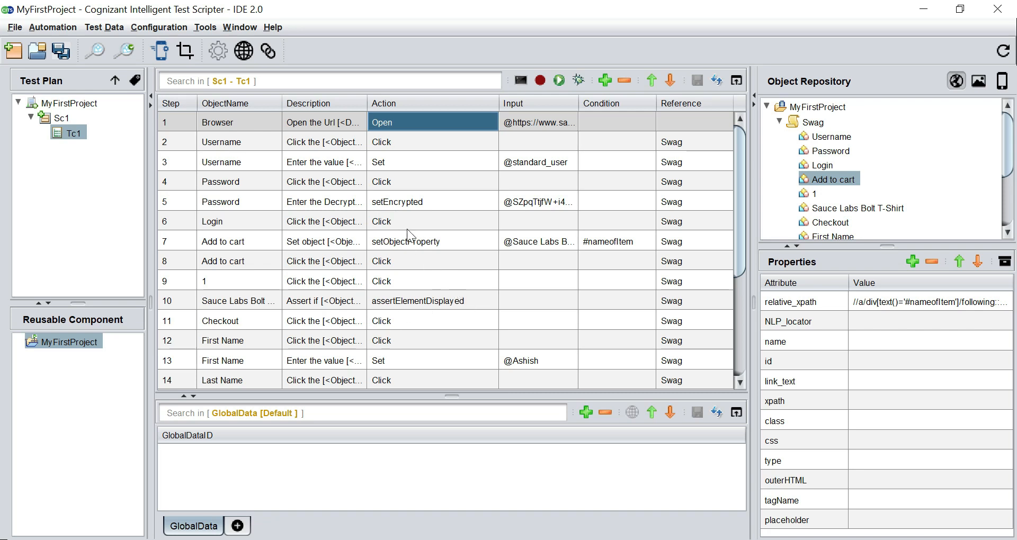
click(405, 300)
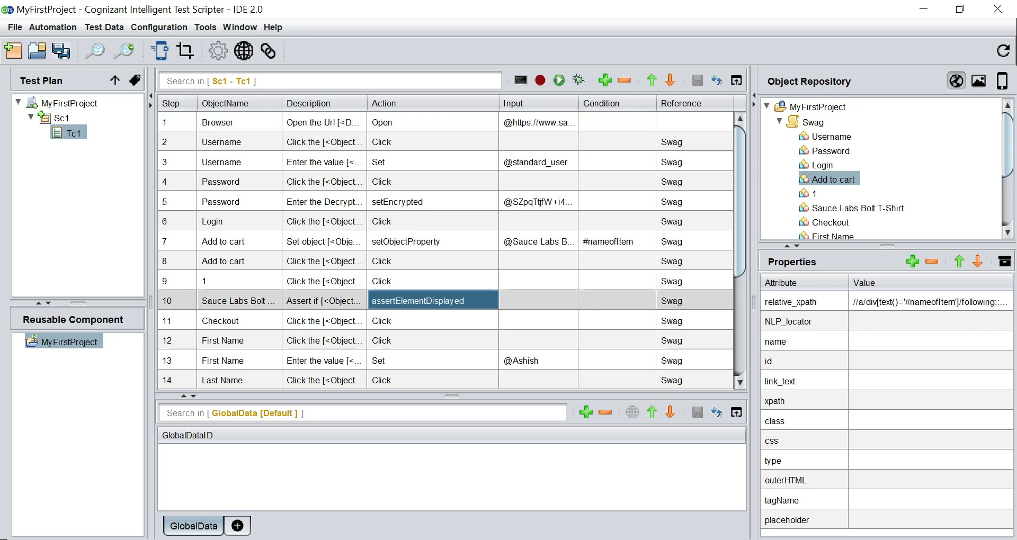
double_click(397, 297)
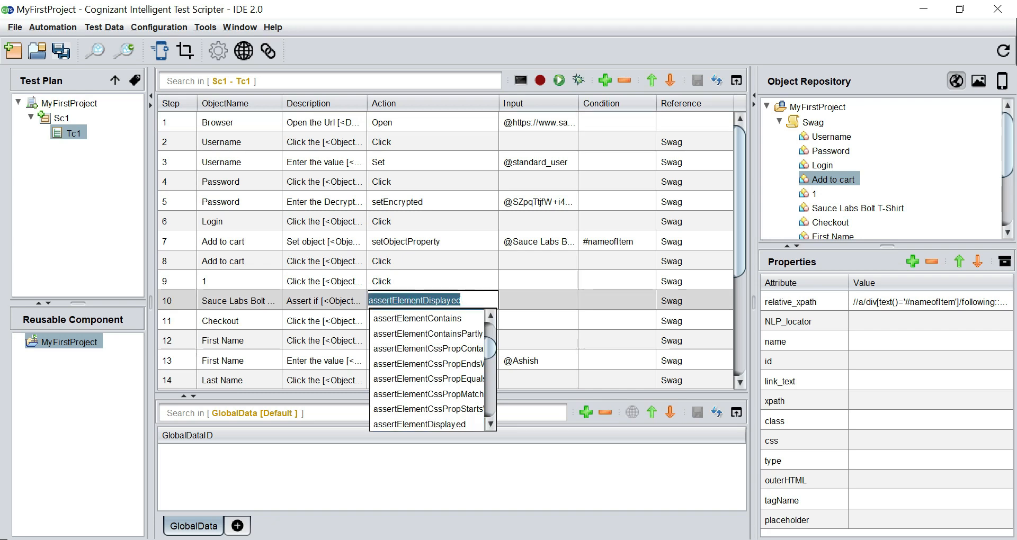
key(ctrl+c)
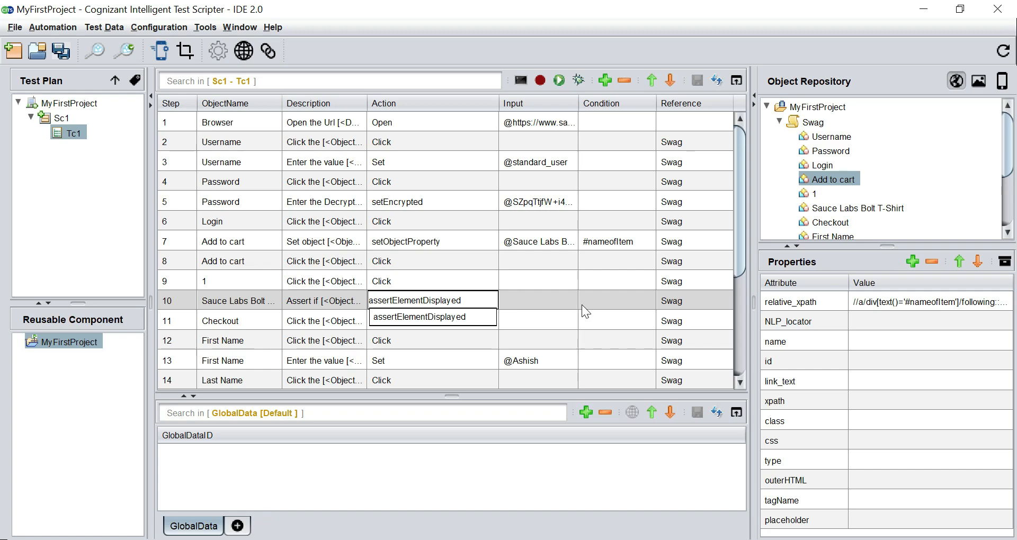
key(Return)
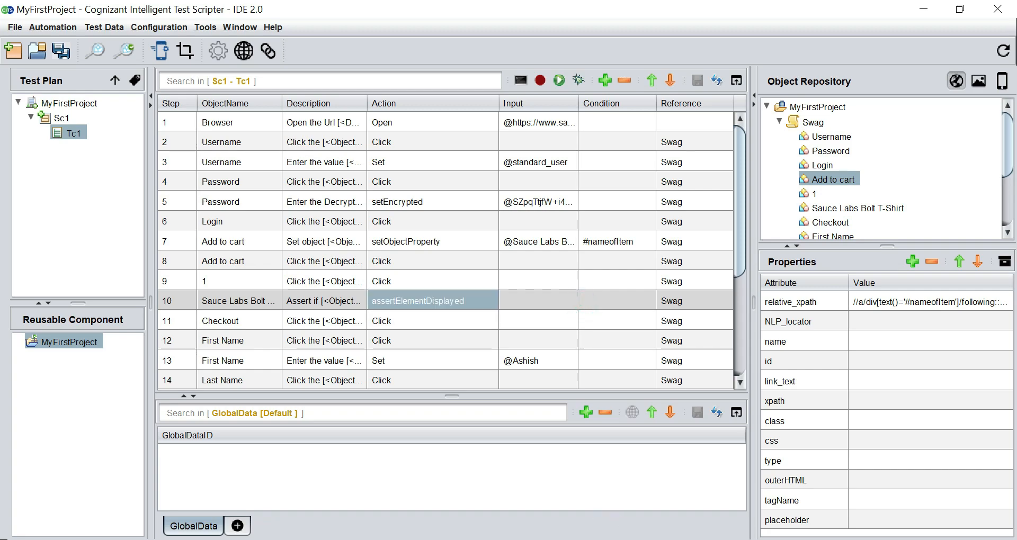
- Return to Eclipse and run a file search across the workspace for the copied text assertElementDisplayed
click(646, 539)
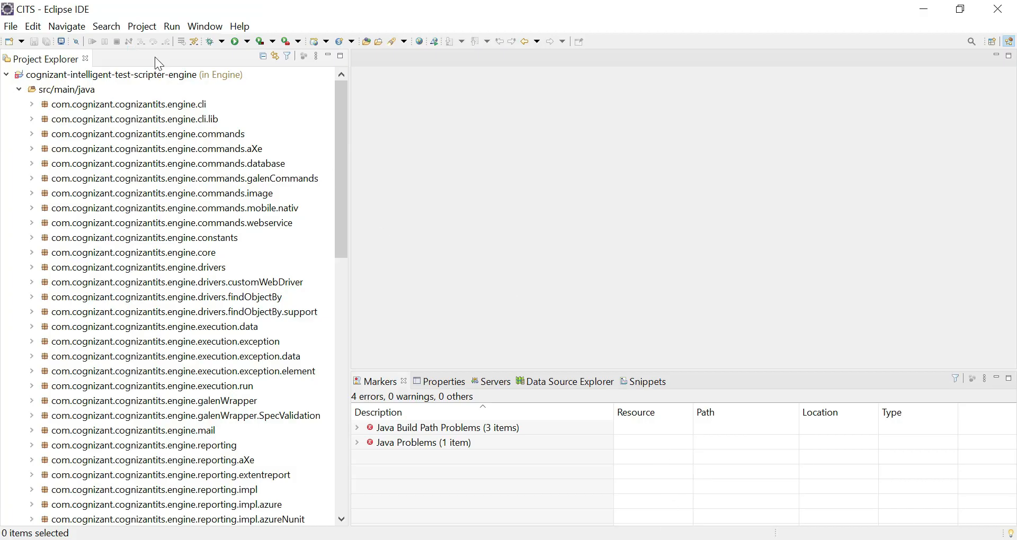
click(111, 27)
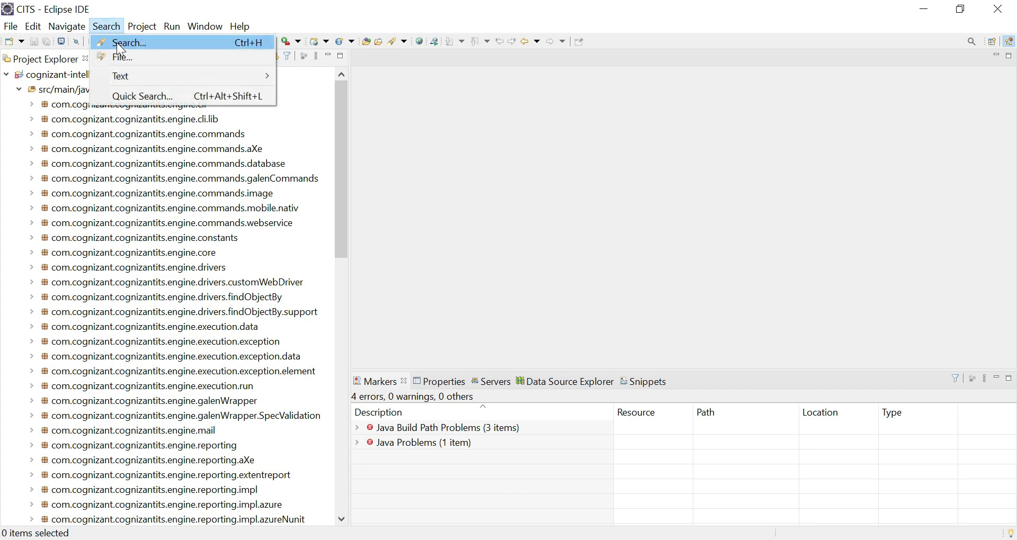
click(122, 59)
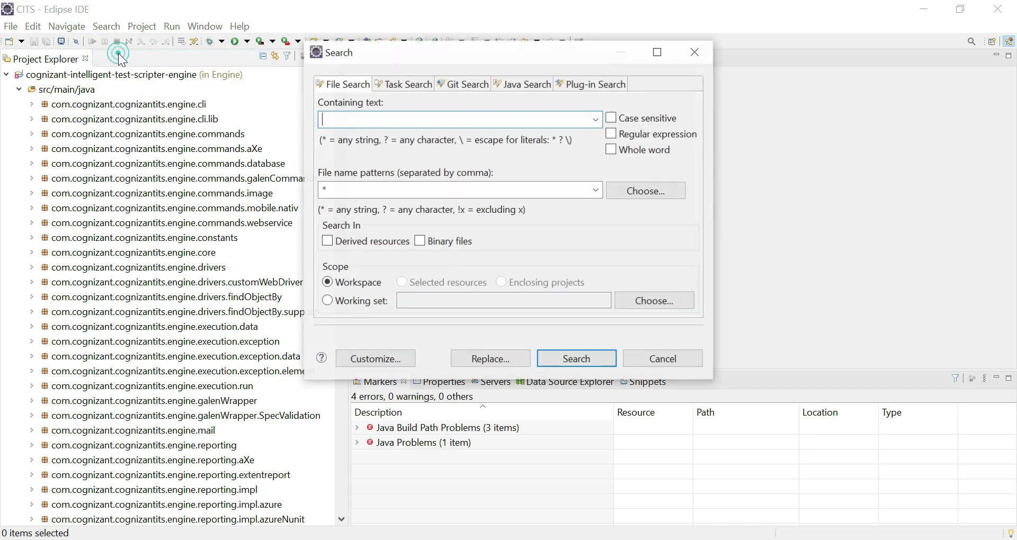
click(361, 122)
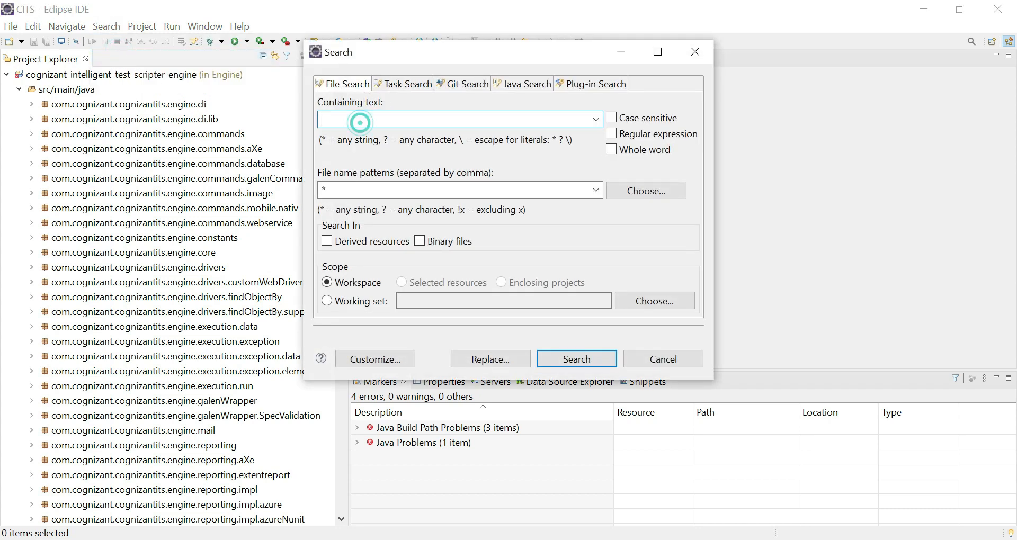
key(ctrl+v)
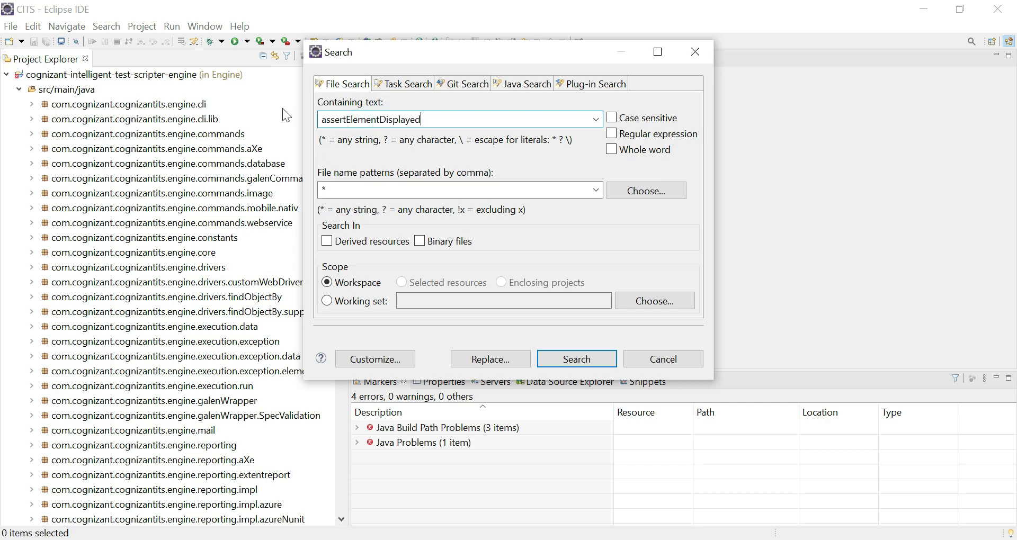
click(569, 359)
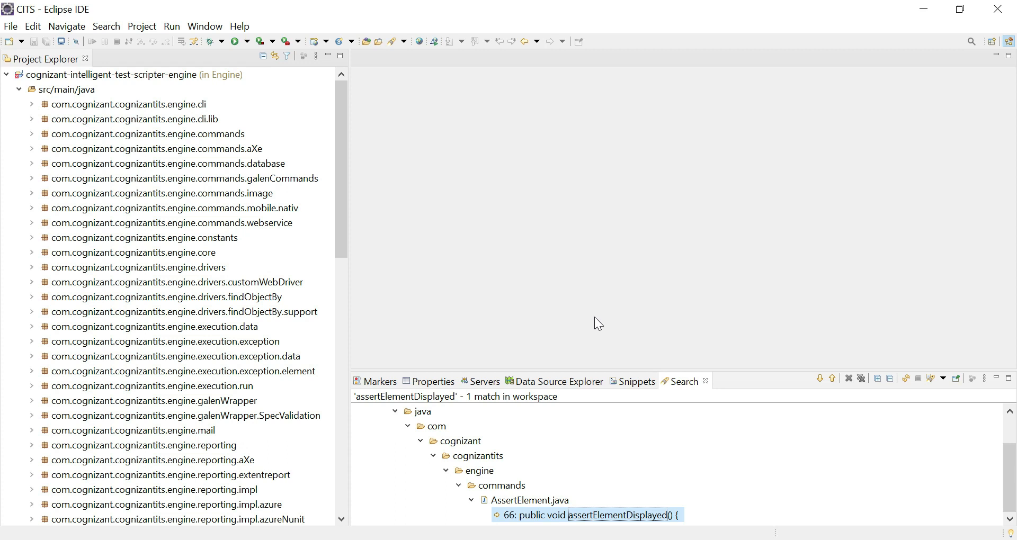
- Enlarge the search results, open the assertElementDisplayed match in AssertElement.java, and expand the com.cognizant.cognizantits.engine.commands package
drag(733, 366, 731, 273)
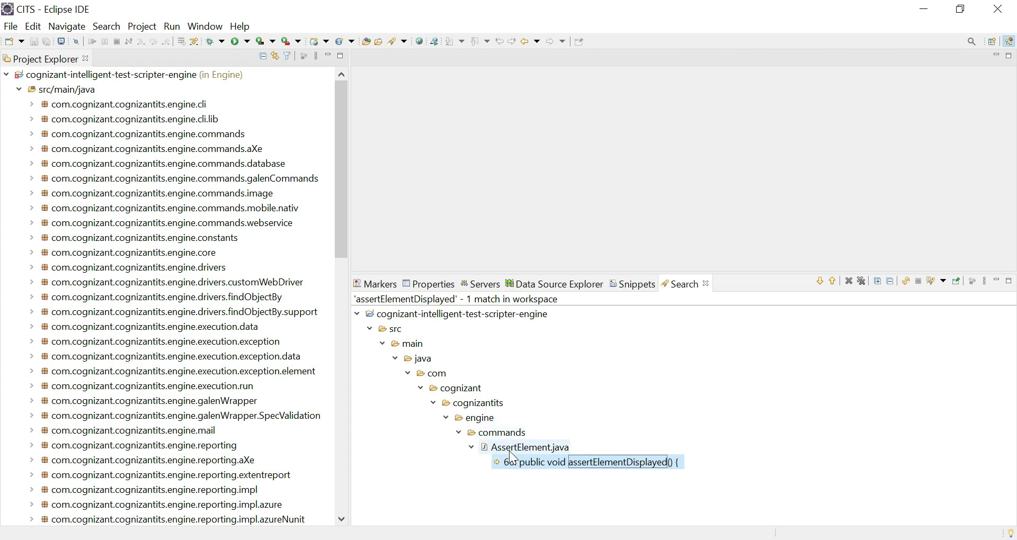
double_click(554, 463)
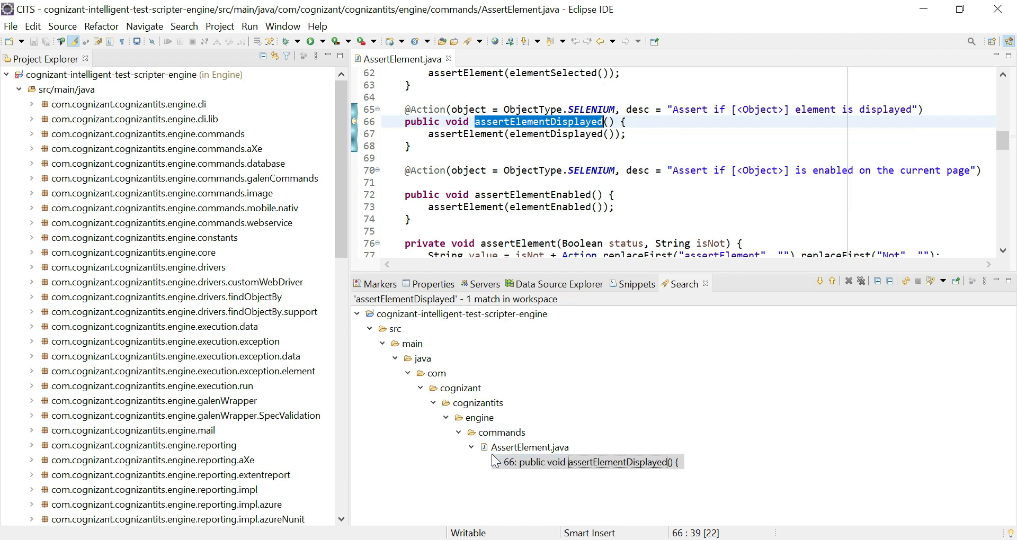
click(214, 135)
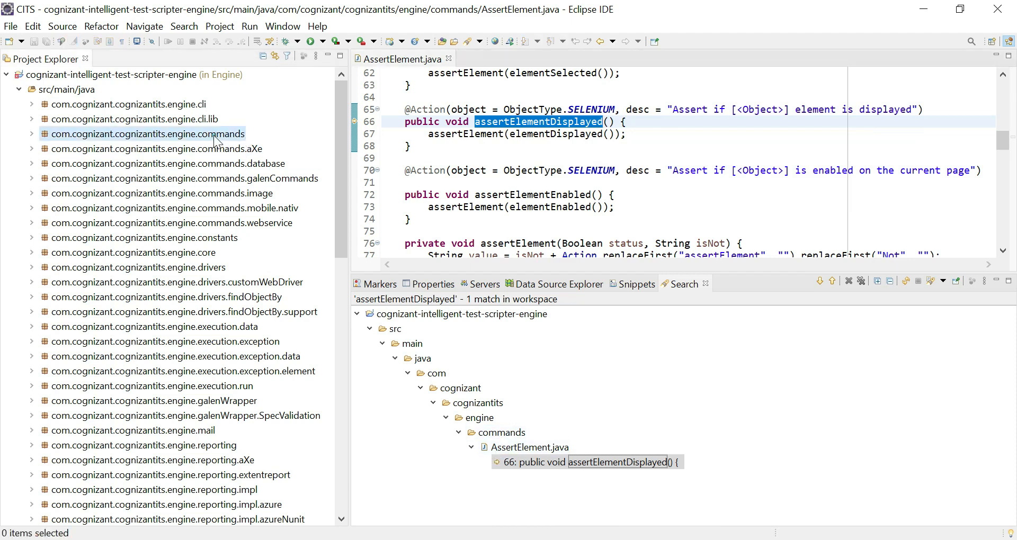
click(32, 134)
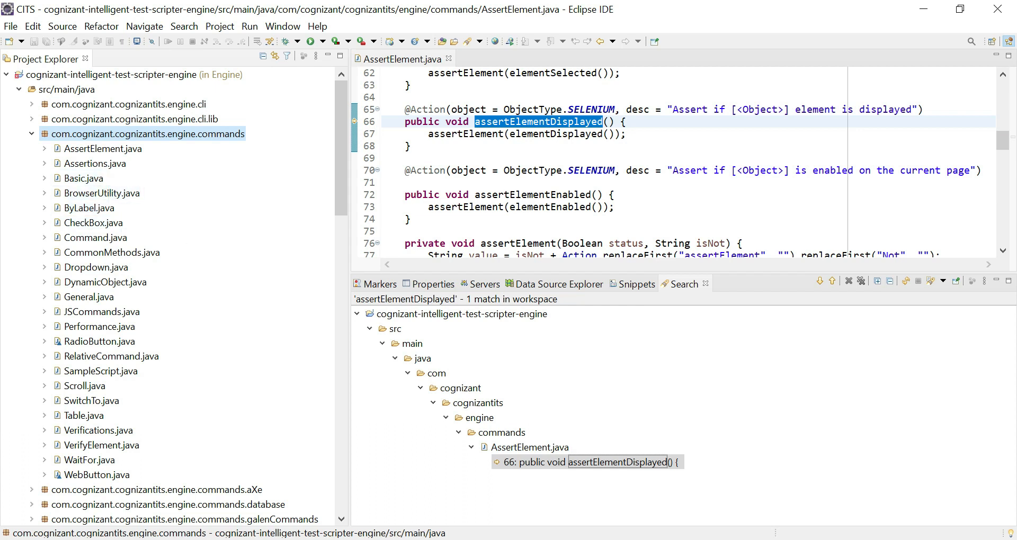
- Switch to Cognizant Intelligent Test Scripter and review the Open, Click and Set actions in the first three steps of Tc1
key(alt+Tab)
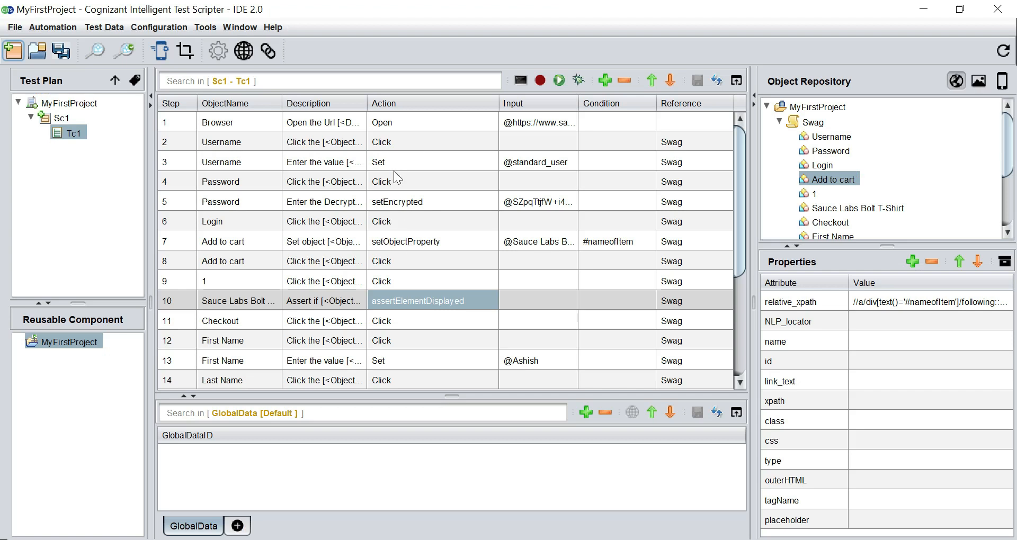
click(390, 122)
click(393, 141)
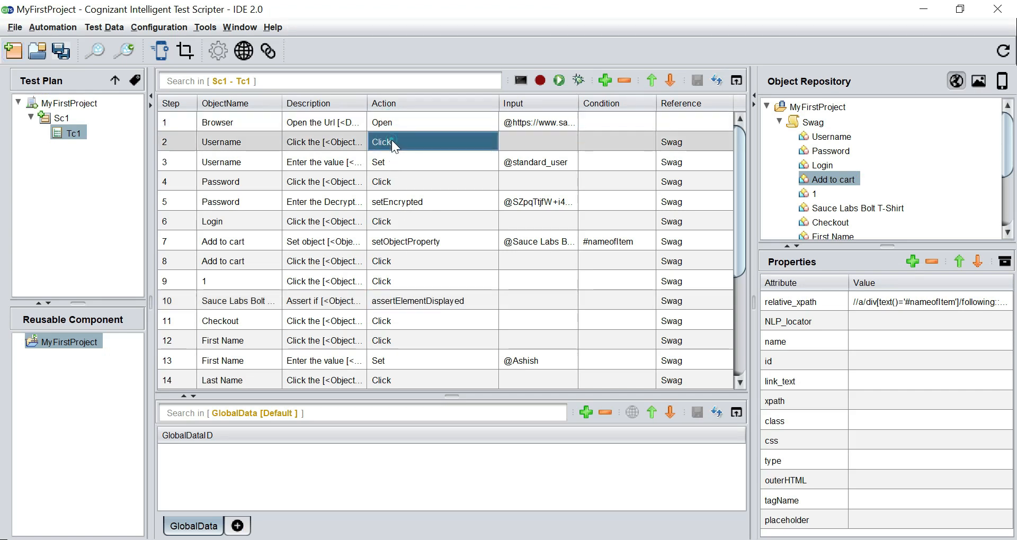
click(393, 160)
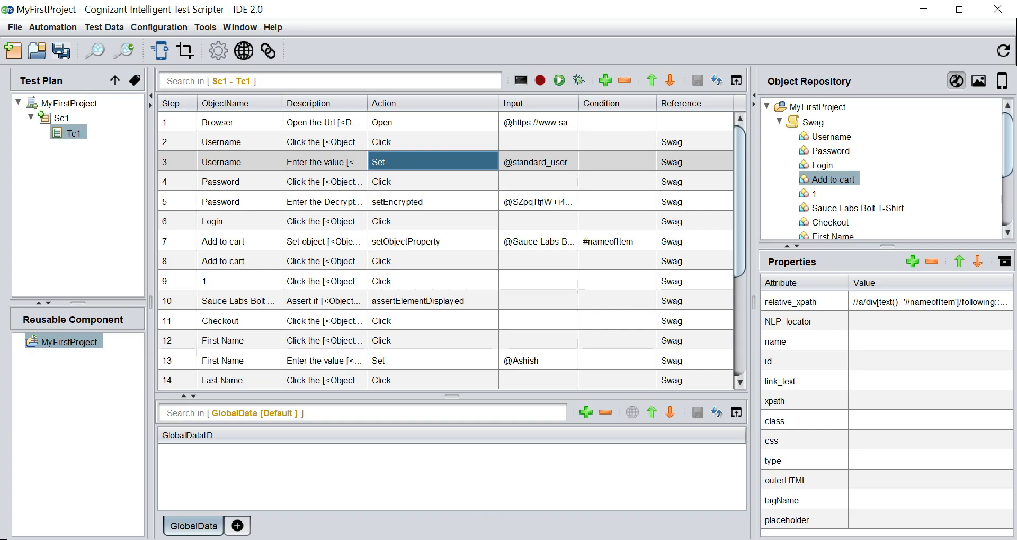
- Return to Eclipse, open Basic.java from the commands package, enlarge the editor area, and examine the Click method and its variants
key(alt+Tab)
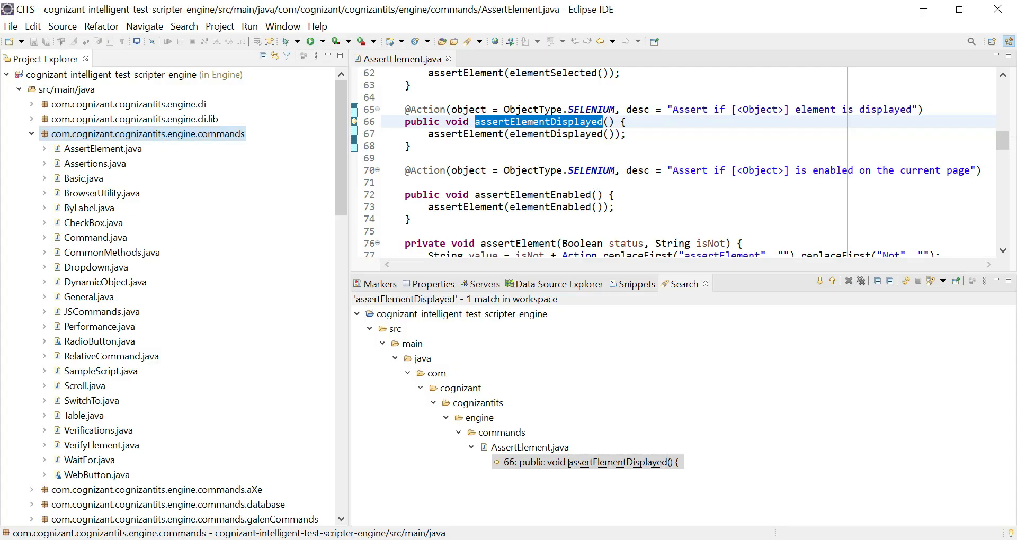
double_click(84, 180)
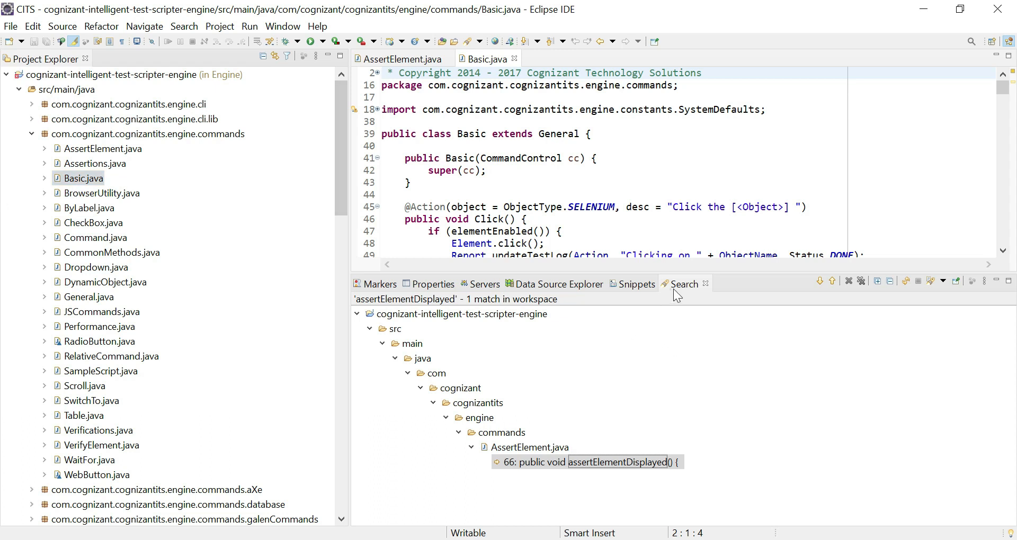
drag(718, 278, 702, 392)
double_click(488, 219)
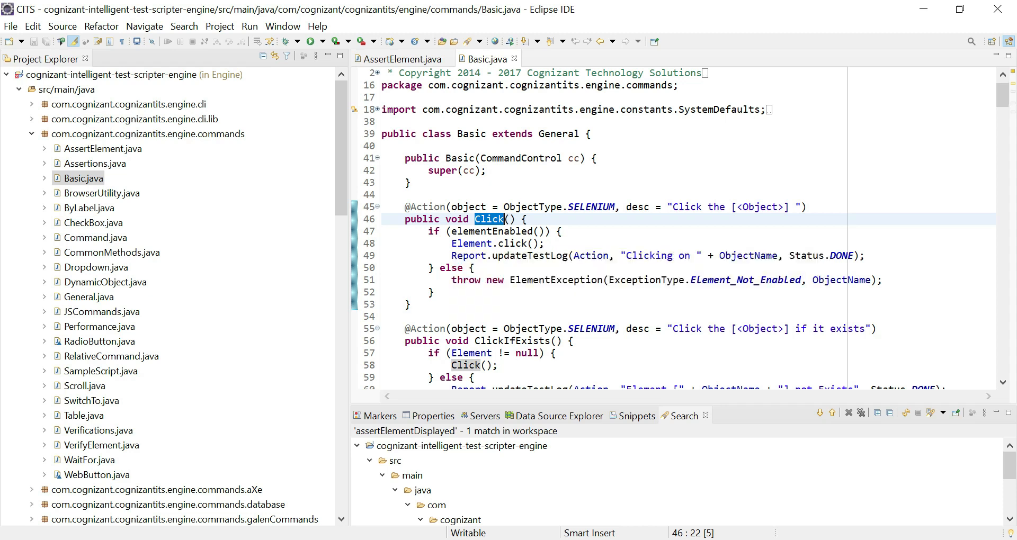
scroll(673, 228, down, 3)
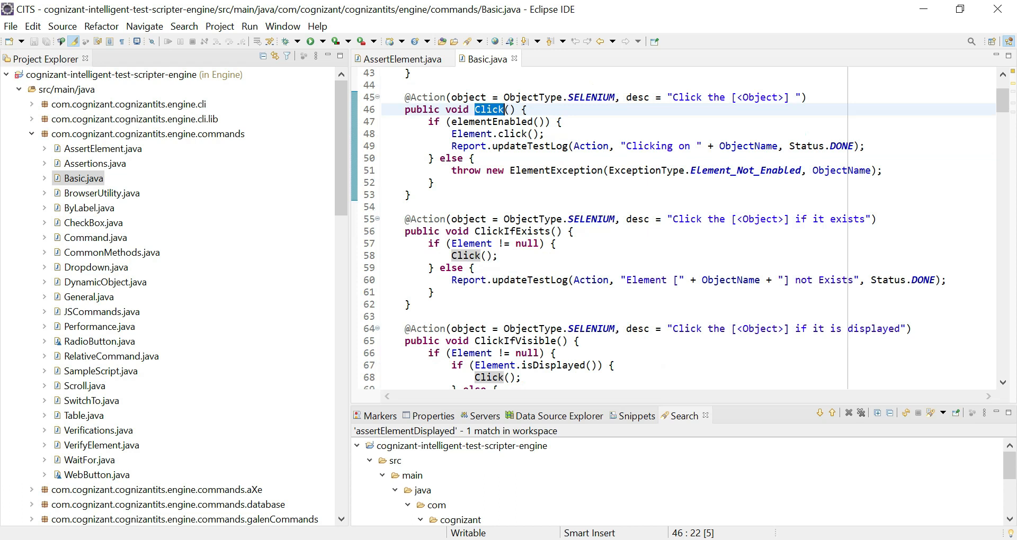
mouse_move(515, 344)
- Switch to Cognizant Intelligent Test Scripter and view the available actions for the Password object in step 4, keeping Click
key(alt+Tab)
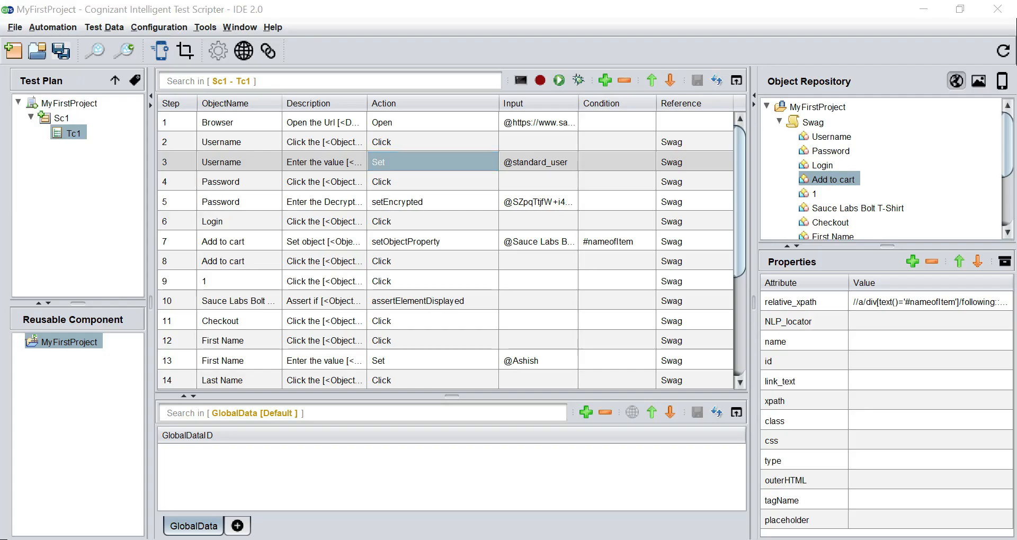
click(431, 183)
click(429, 182)
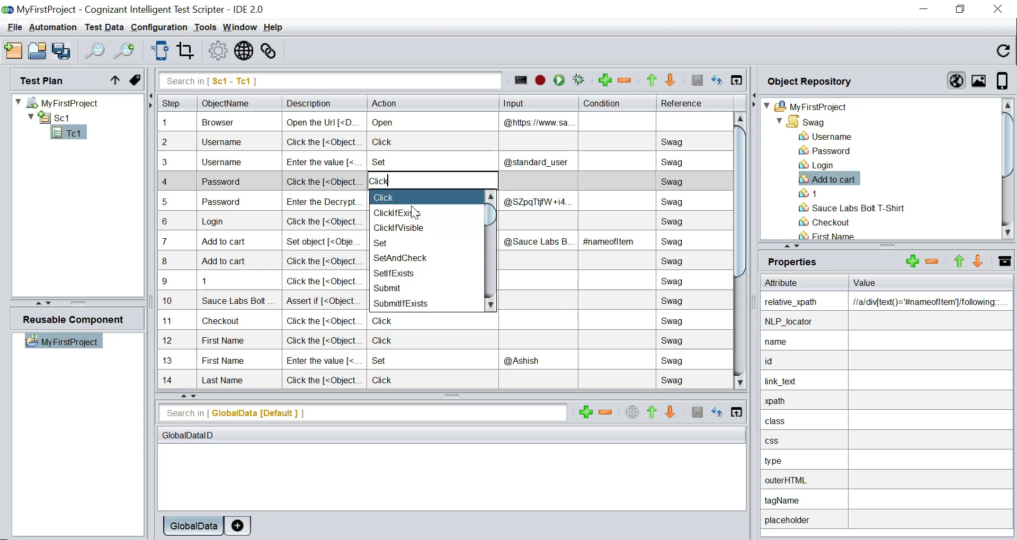
click(579, 306)
click(466, 234)
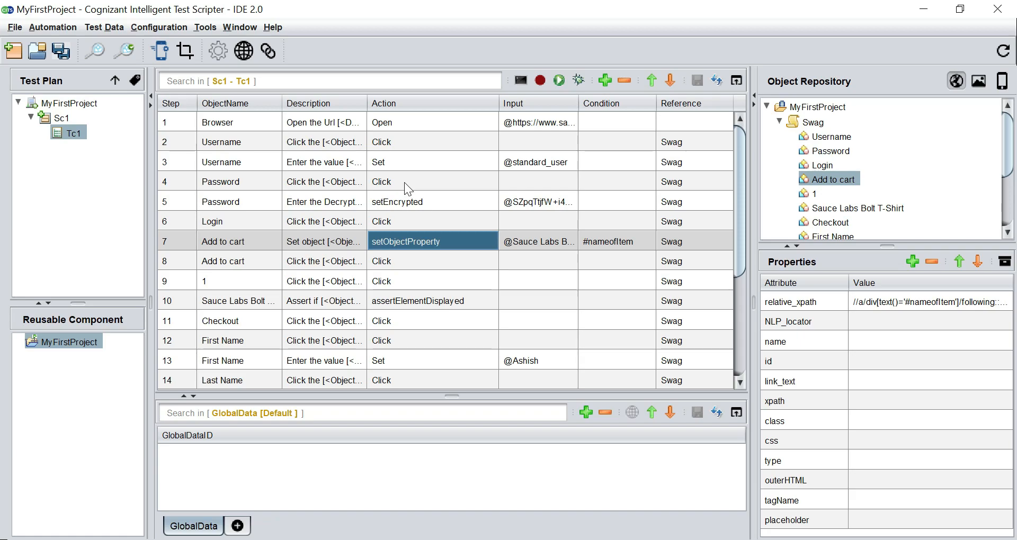
- Compare the command classes in Eclipse with the available actions for the Login object in step 6 of Tc1
key(alt+Tab)
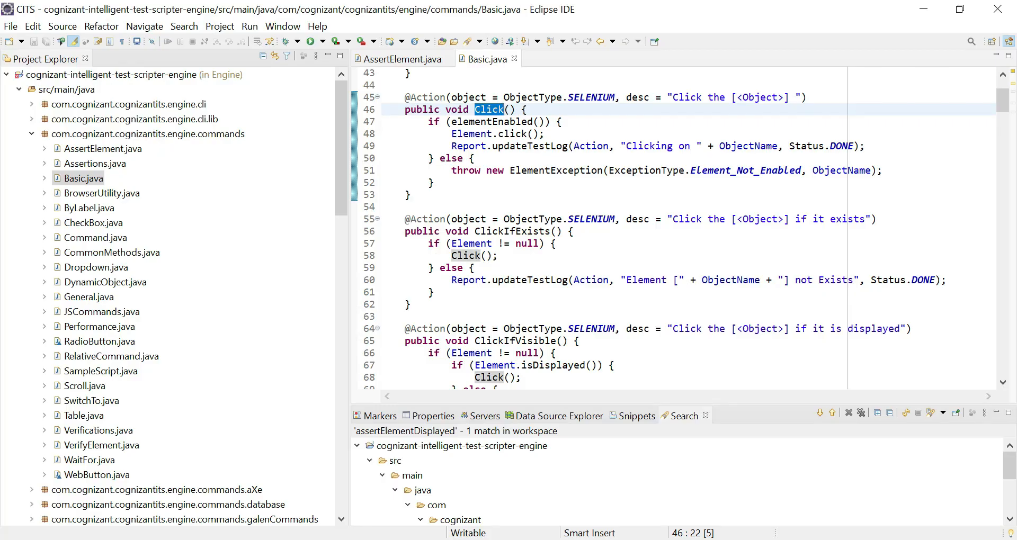
key(alt+Tab)
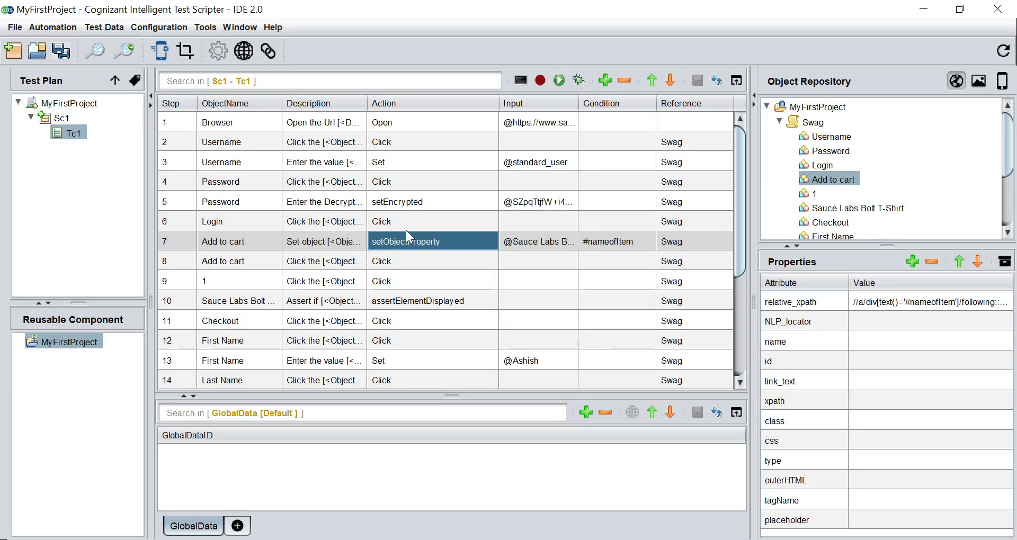
click(404, 218)
key(alt+Tab)
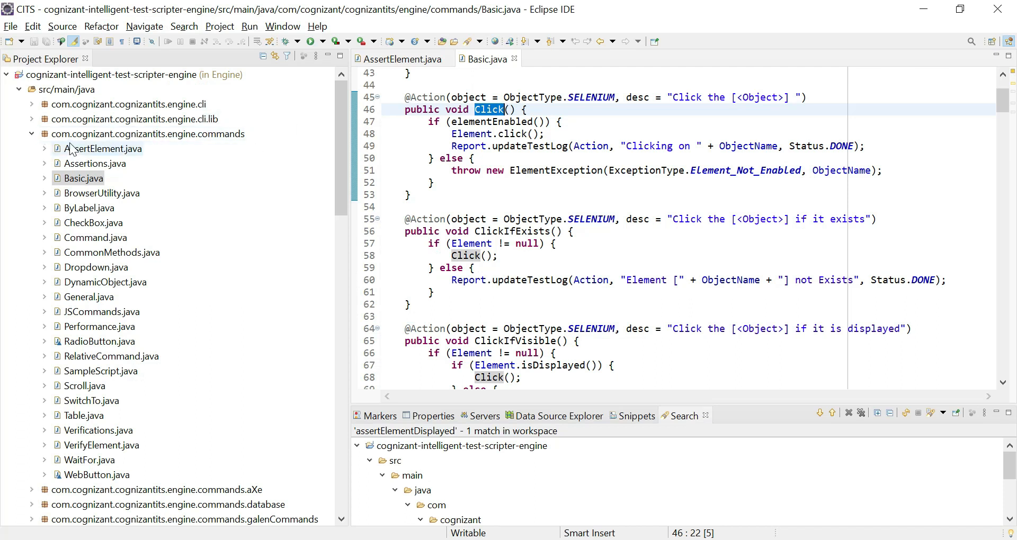
key(alt+Tab)
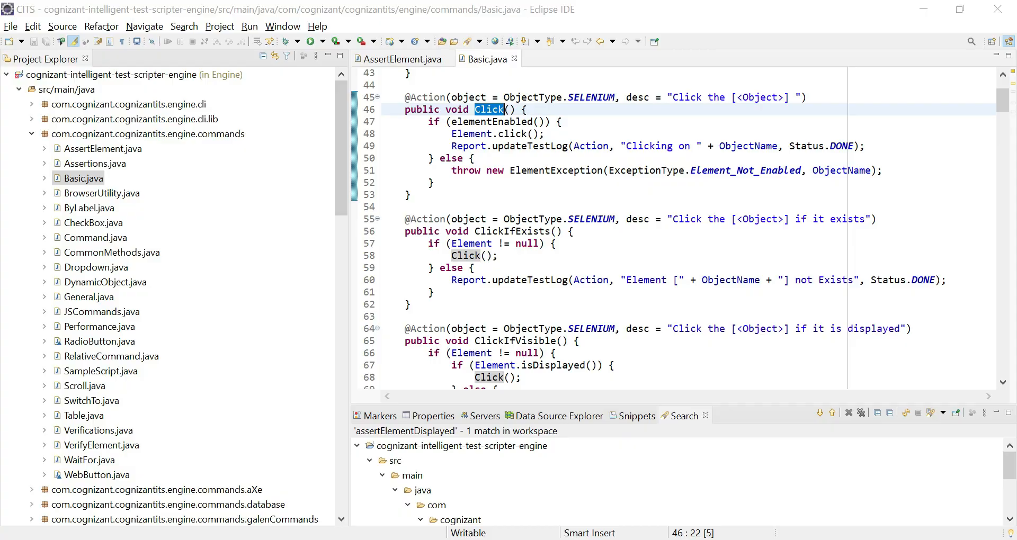
click(434, 219)
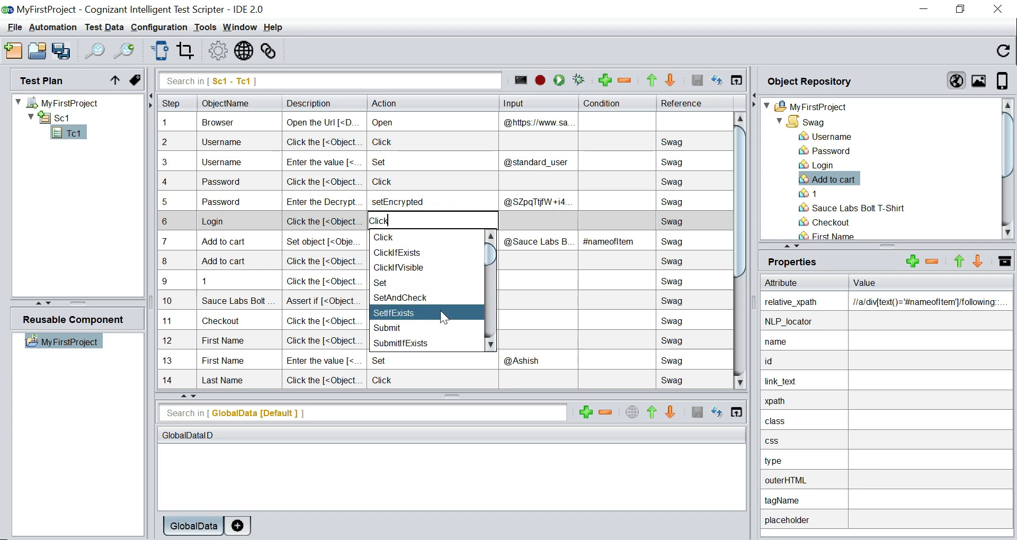
click(549, 289)
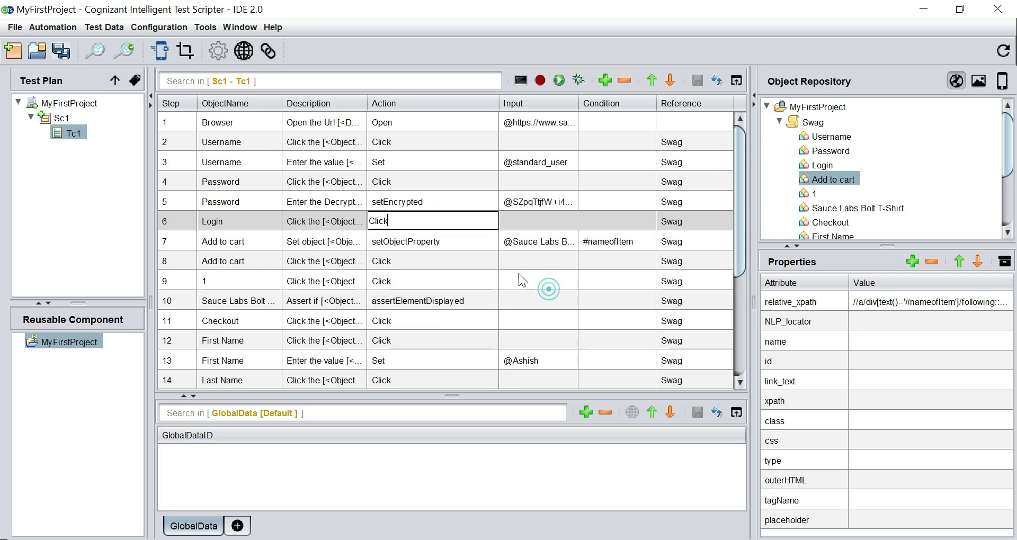
- Review the setObjectProperty action in step 7 together with the Add to cart object's properties in the Object Repository
click(469, 250)
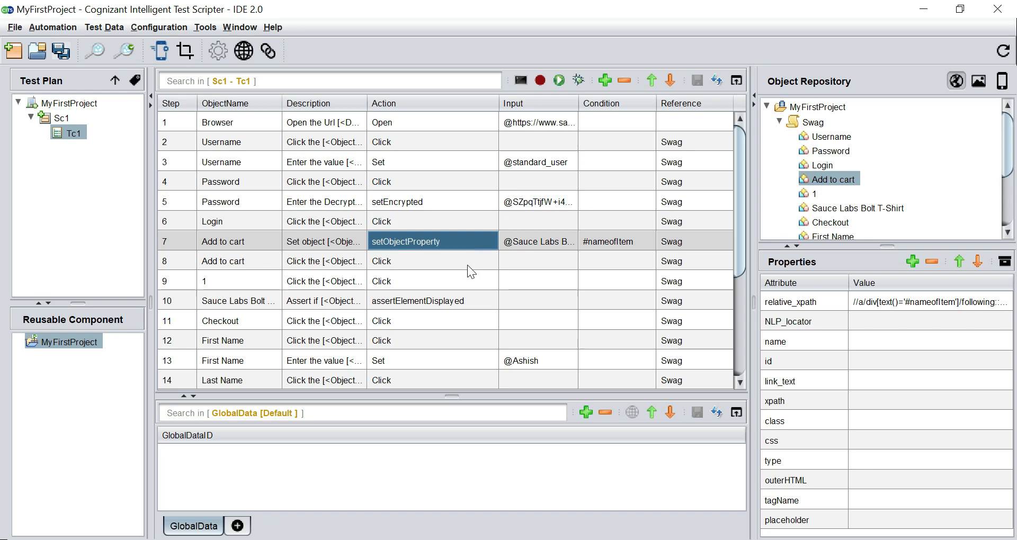
click(846, 181)
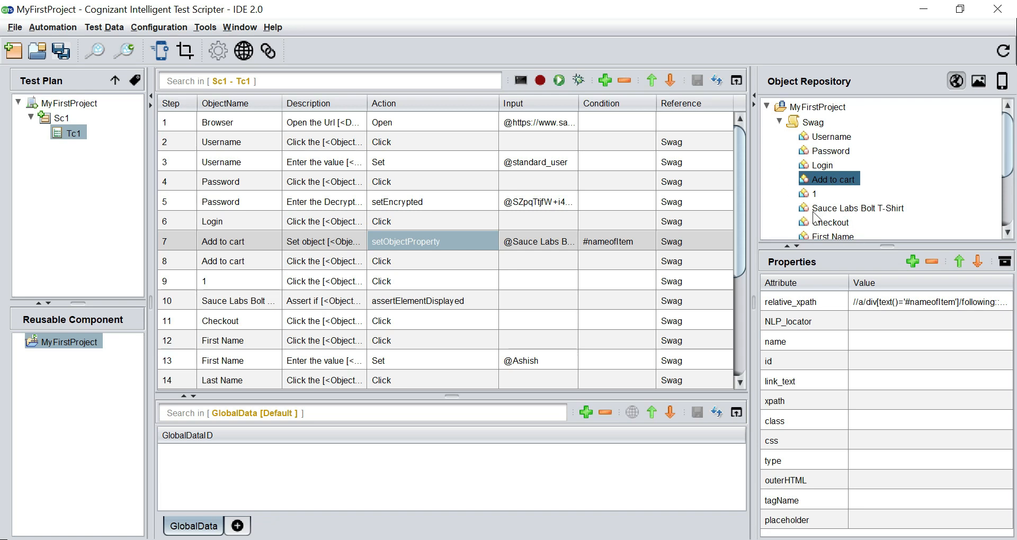
click(416, 242)
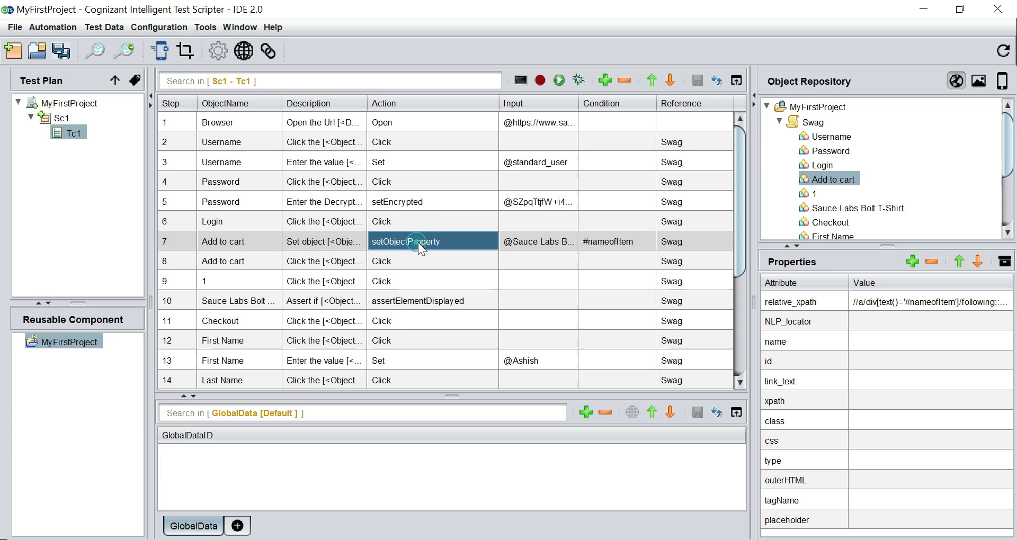